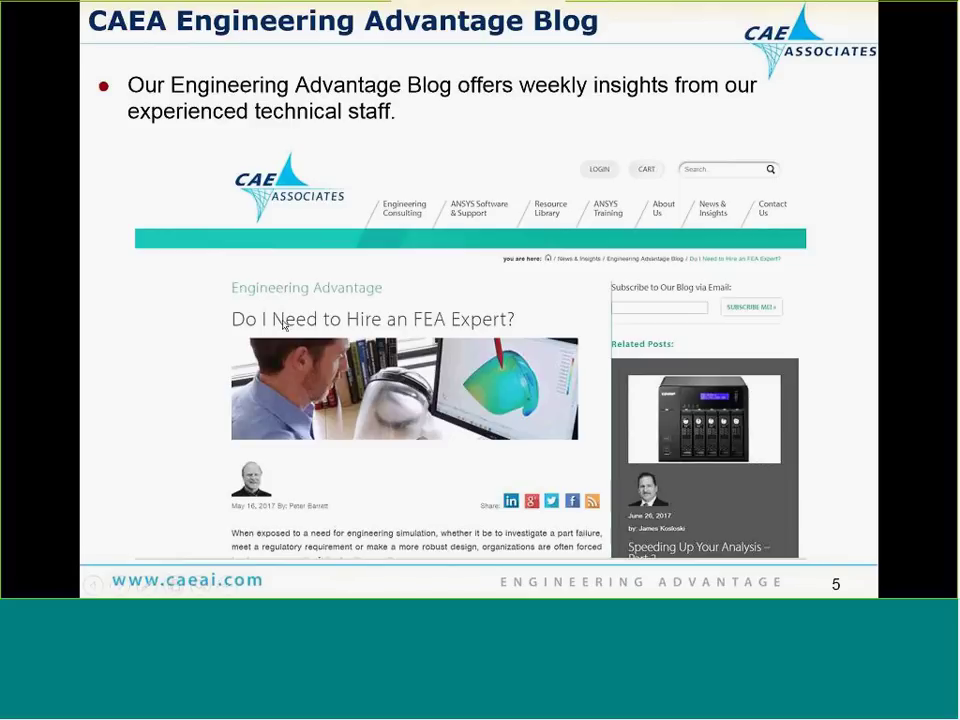
Show the 'Yes! Hire CAE Associates' callout, then advance to slide 6, CAEA ANSYS® Training
key(Right)
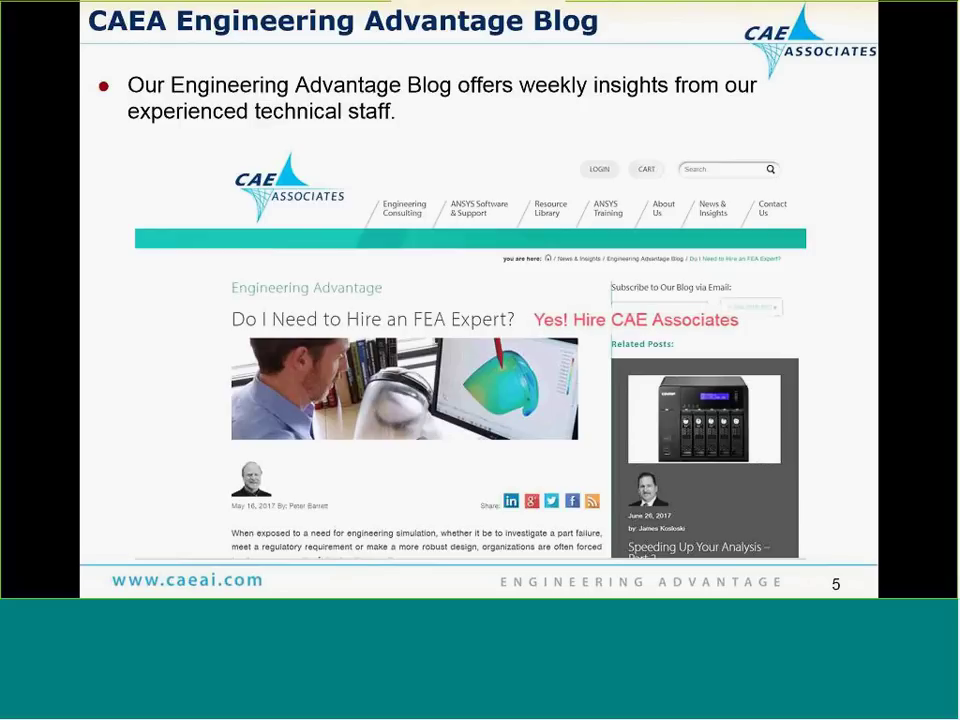
key(Right)
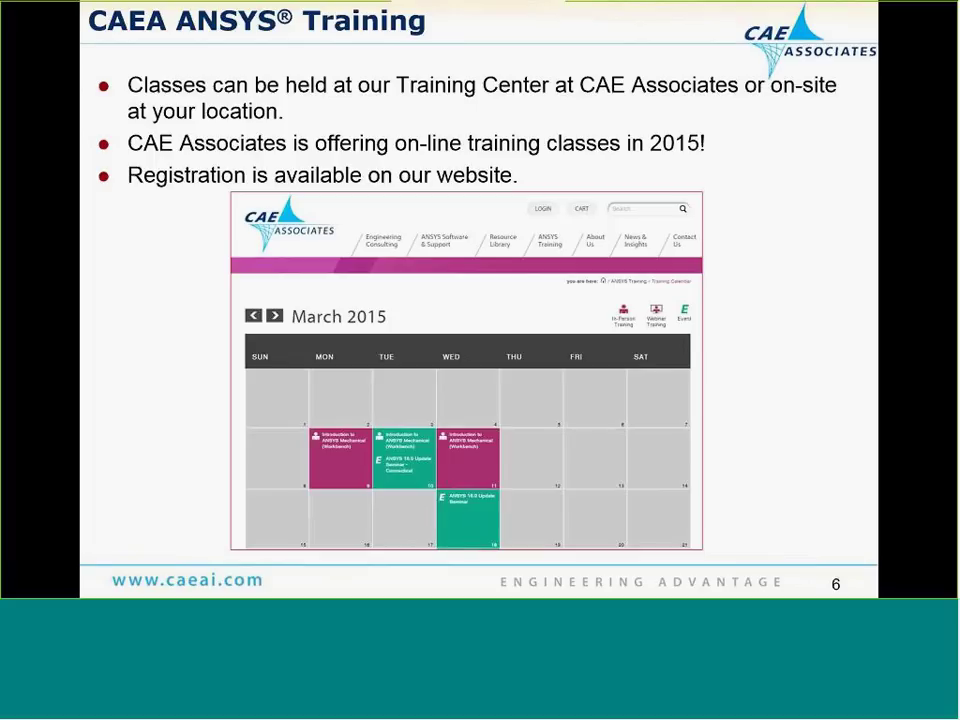
Step through tips slides 7 and 8, then switch to the Switch_form_export Workbench project
key(Right)
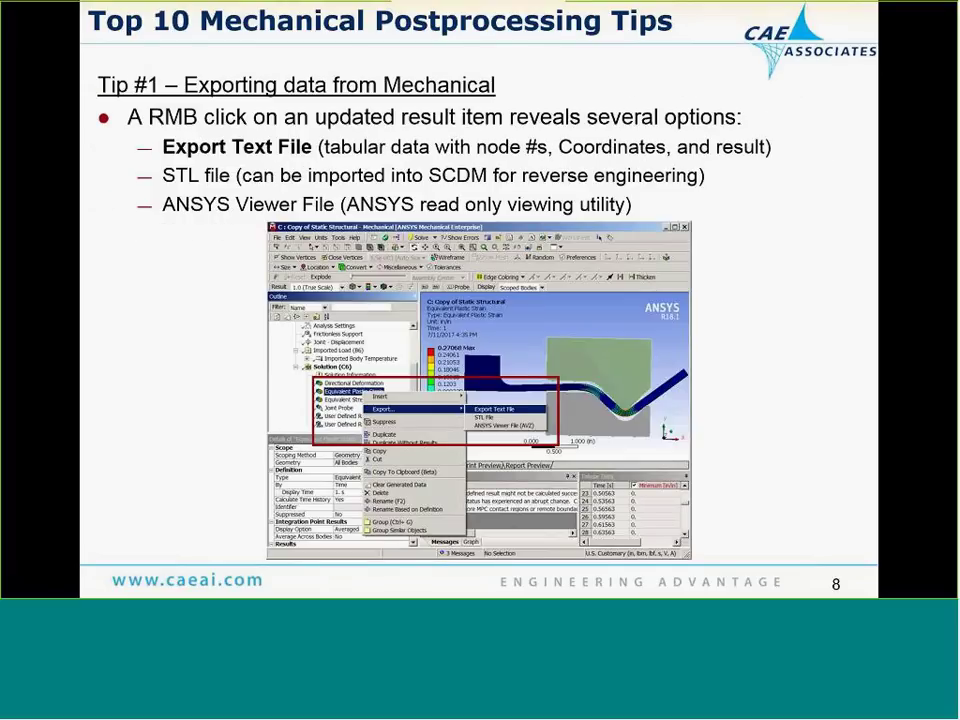
key(alt+Tab)
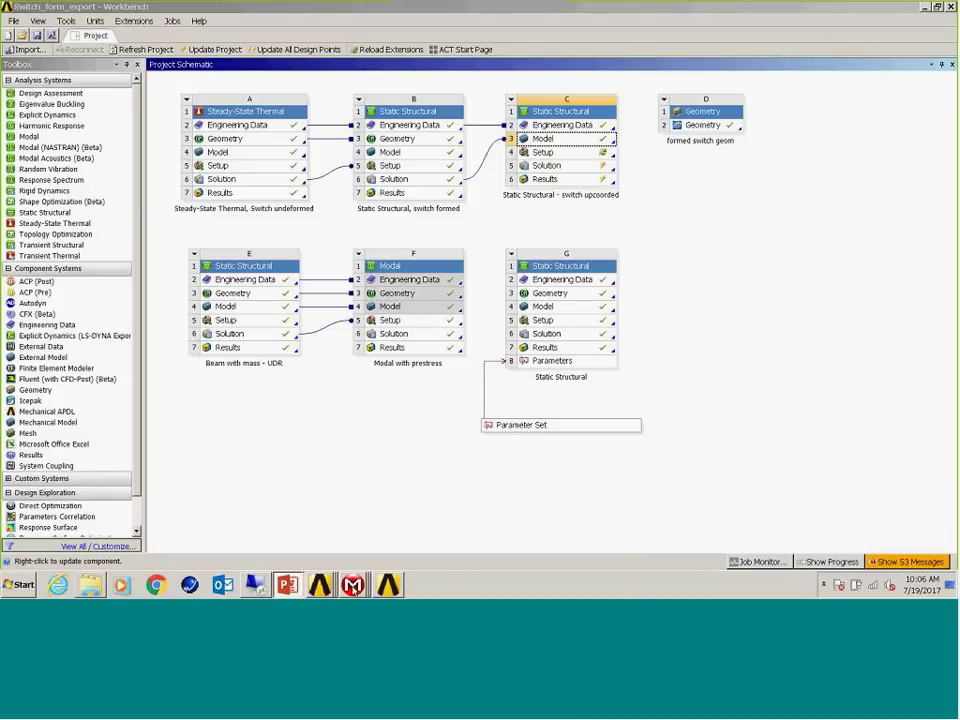
Bring up the 'B : Static Structural, switch formed' Mechanical window and its Y deformation plot
click(352, 585)
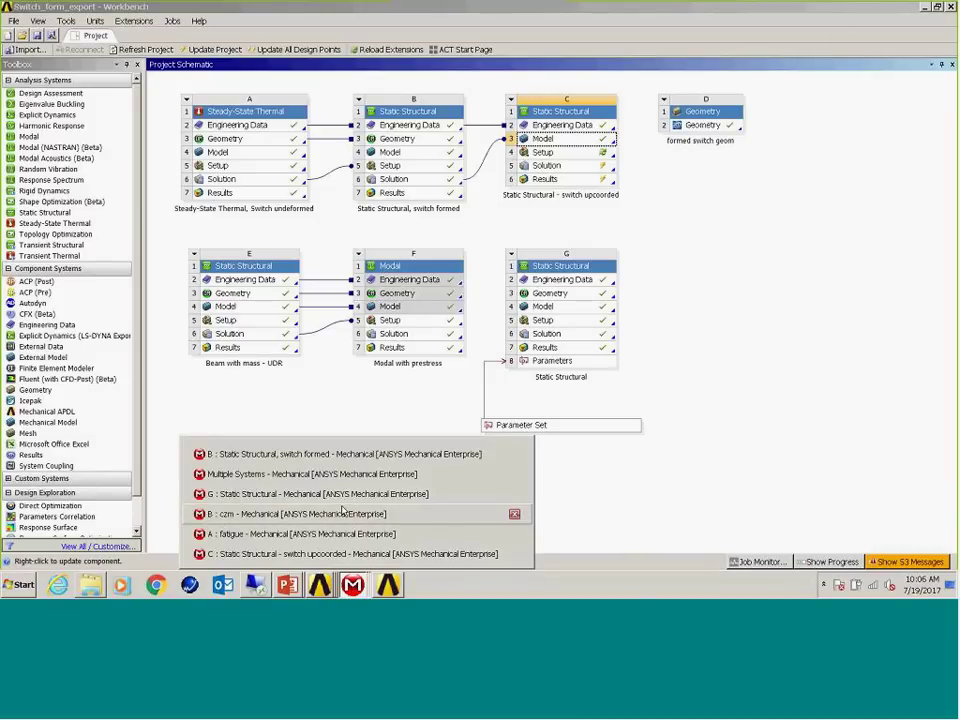
click(334, 456)
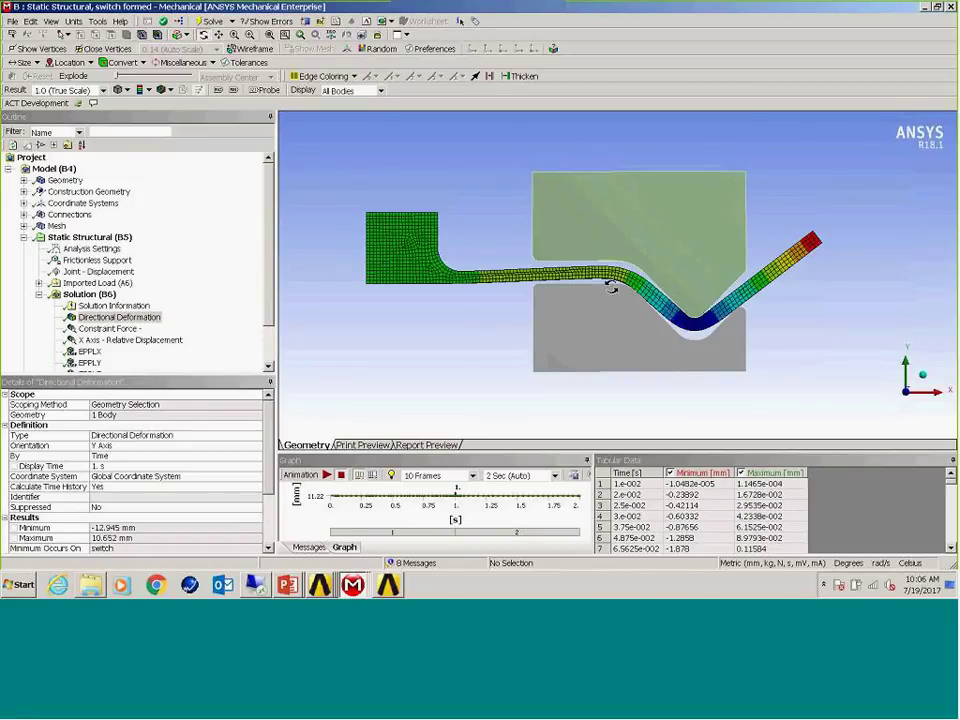
Export the Directional Deformation result as a text file, replacing the existing file.txt
click(146, 318)
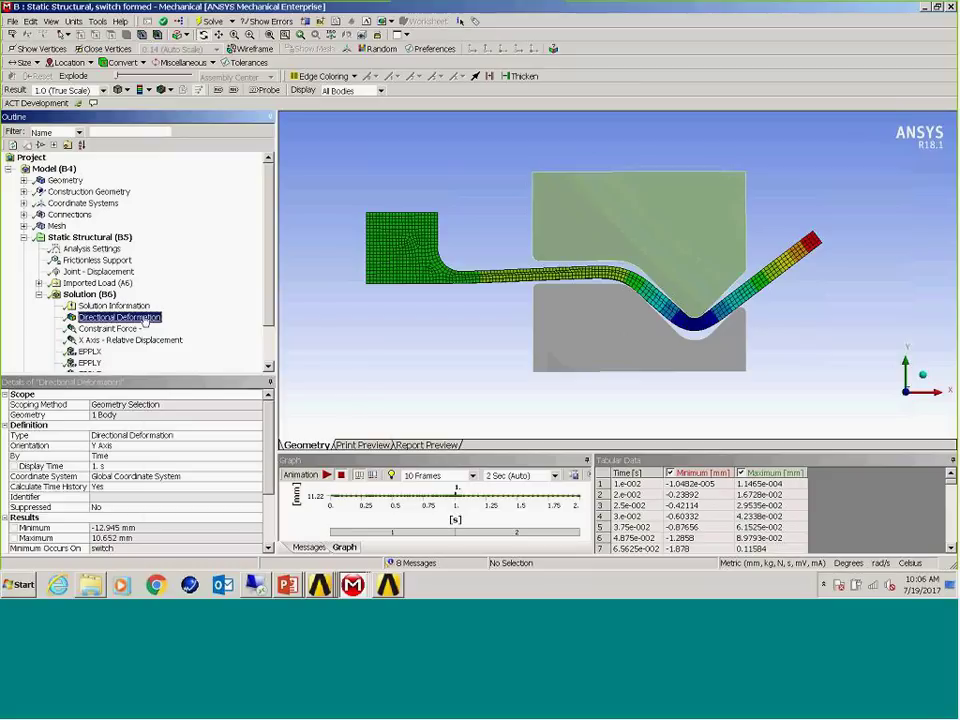
right_click(146, 318)
mouse_move(166, 343)
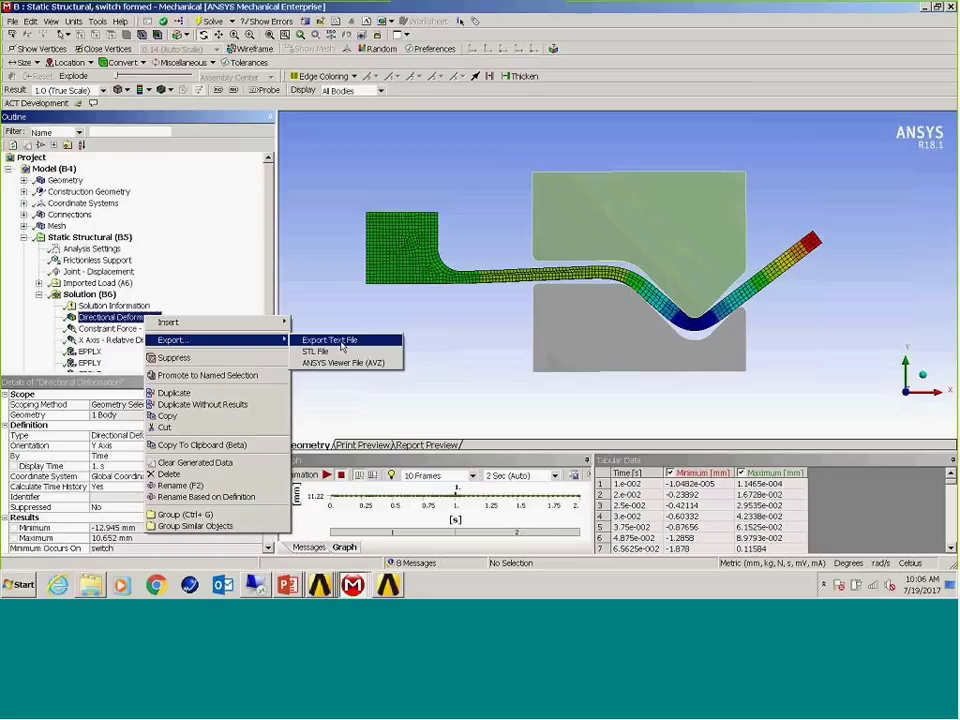
click(340, 341)
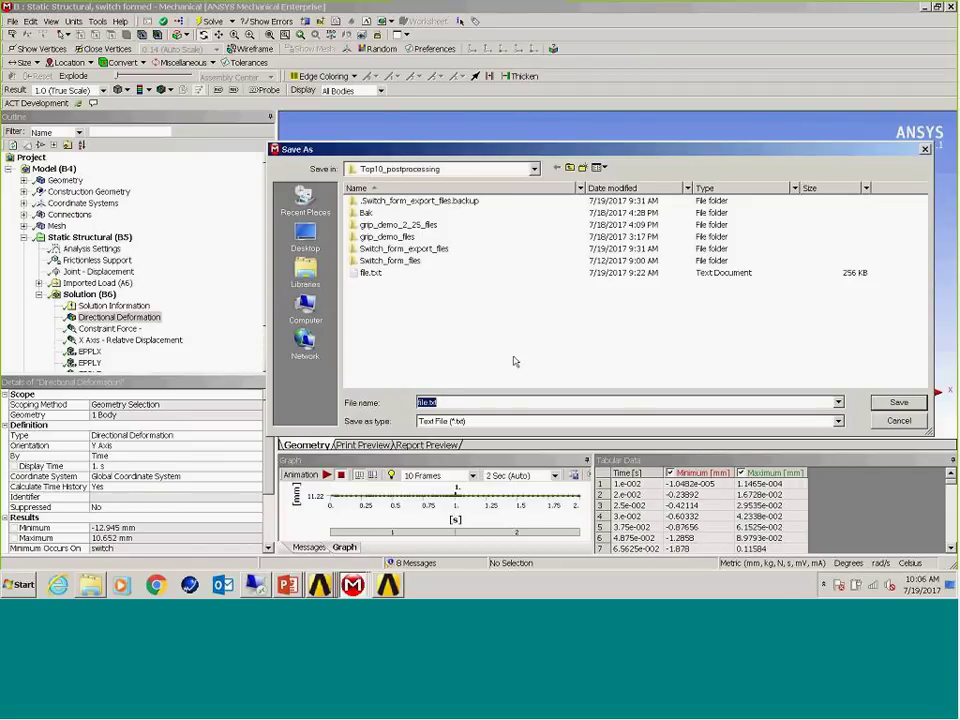
key(Return)
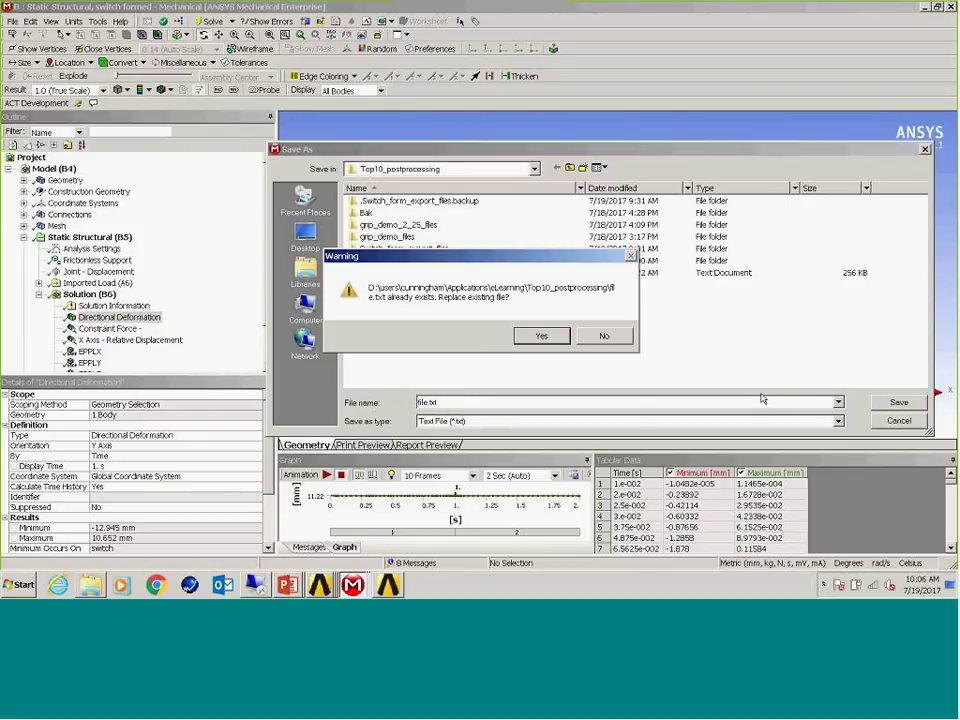
click(542, 336)
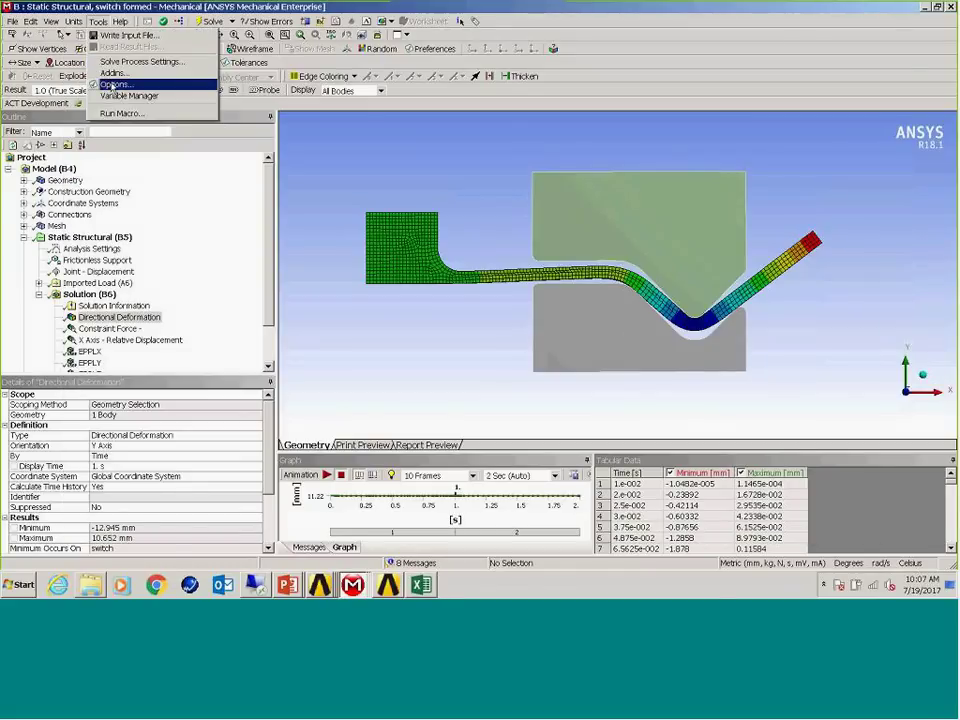
click(120, 82)
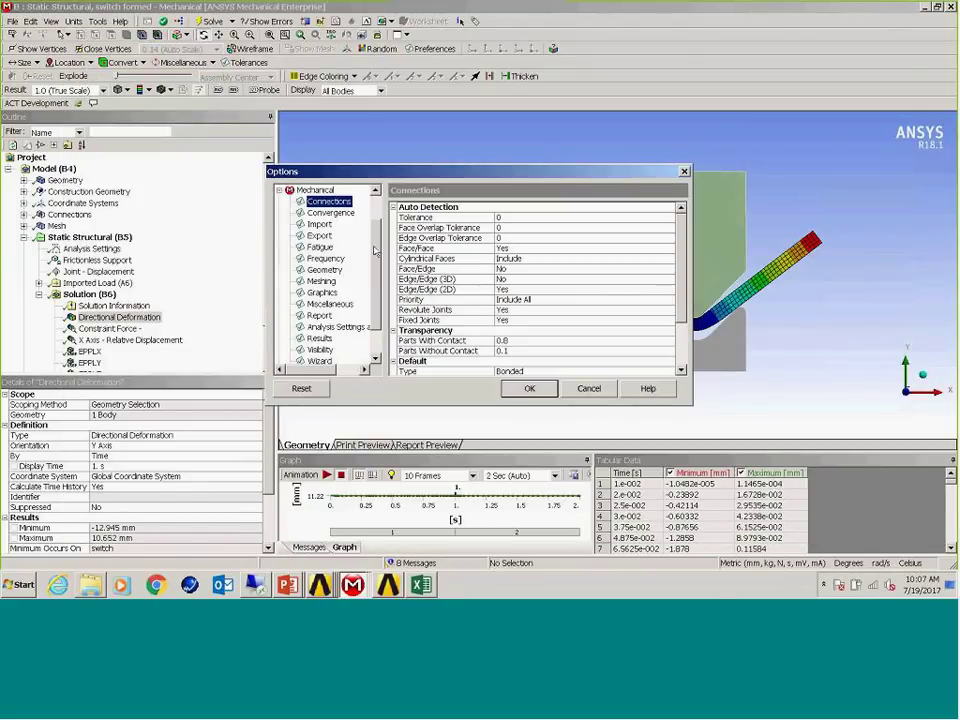
click(319, 236)
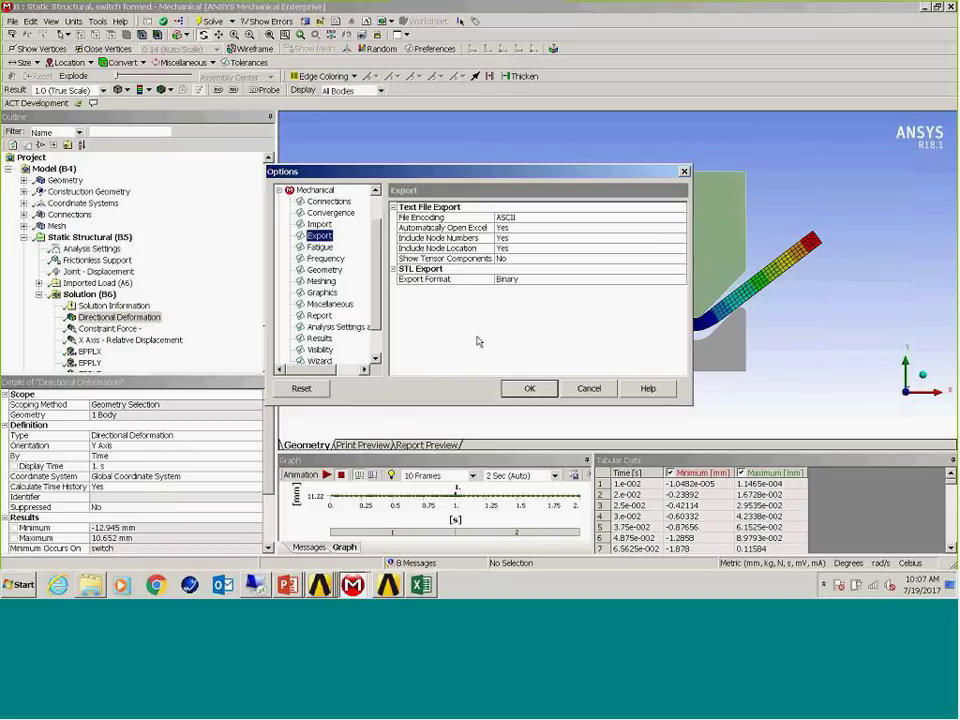
click(530, 390)
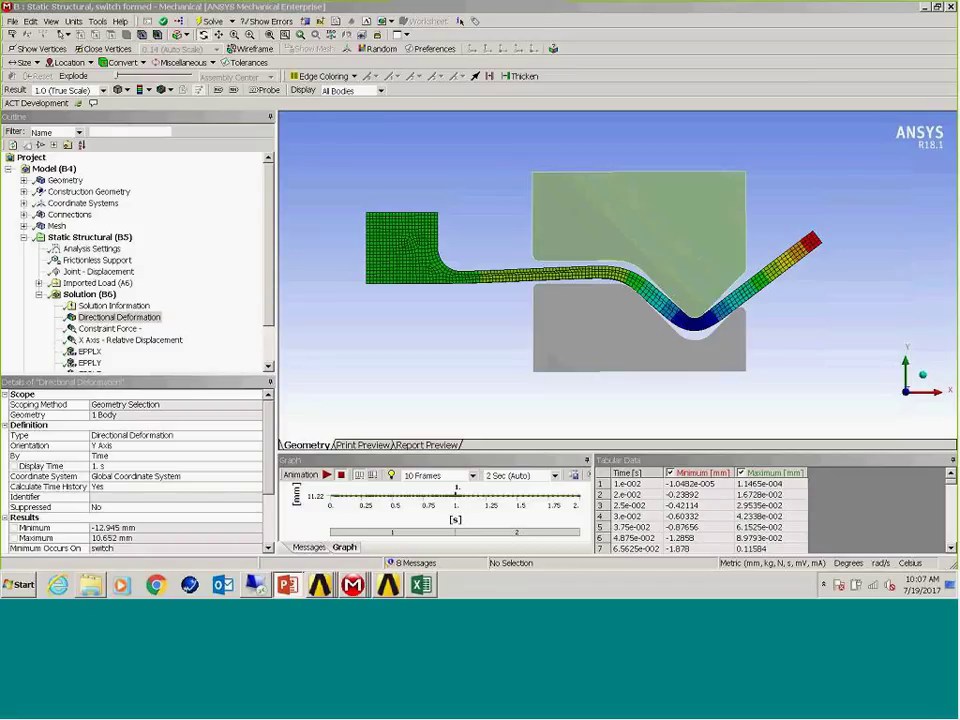
Review the deformation result's Export choices, including STL File, then switch to SpaceClaim's Open dialog
click(144, 320)
right_click(144, 320)
mouse_move(250, 340)
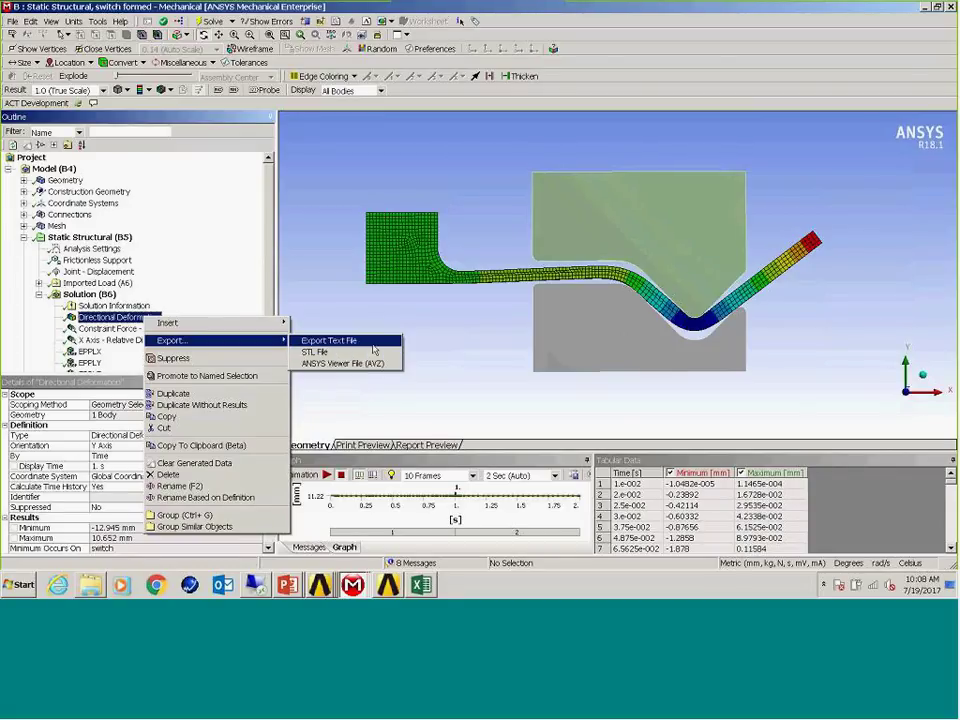
click(389, 585)
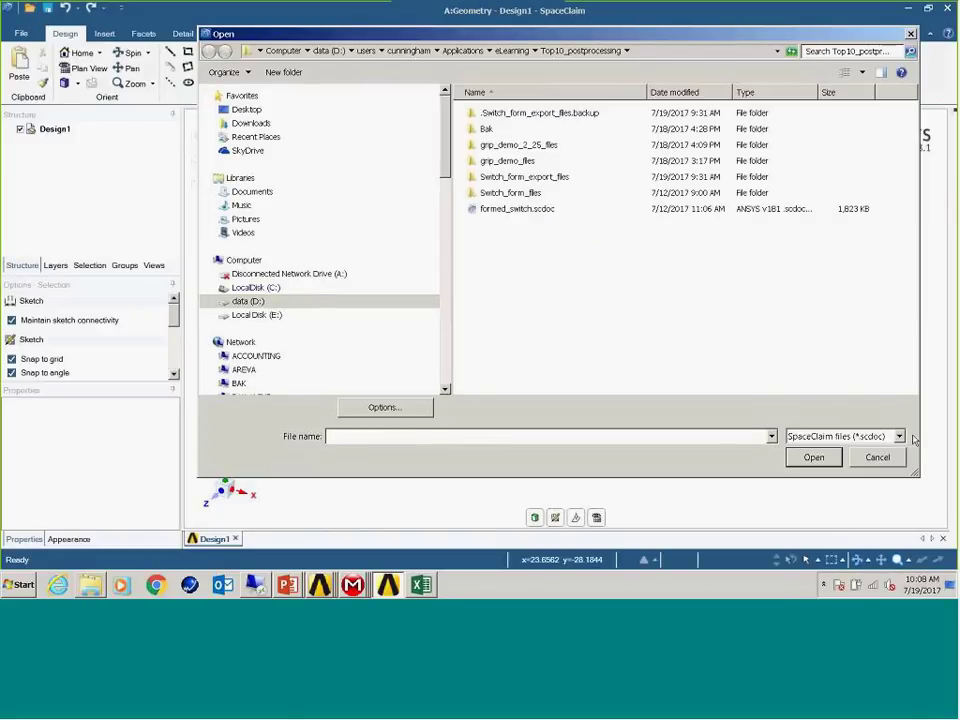
Open formed_switch.stl with the file type filter set to STL (*.stl)
click(858, 436)
scroll(858, 422, down, 3)
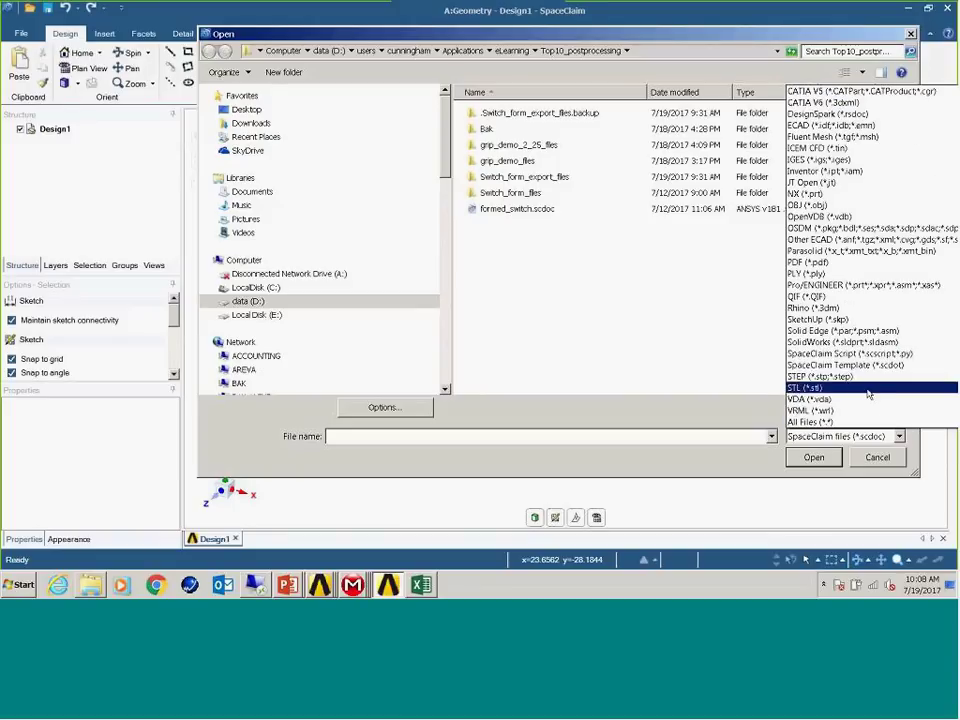
click(808, 387)
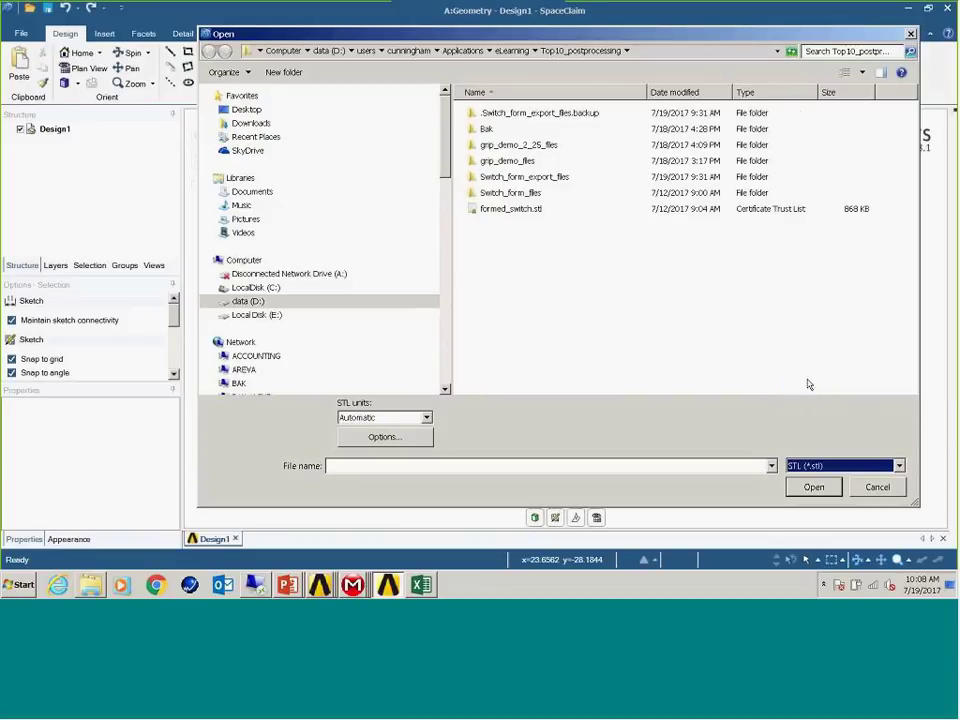
click(520, 209)
click(812, 487)
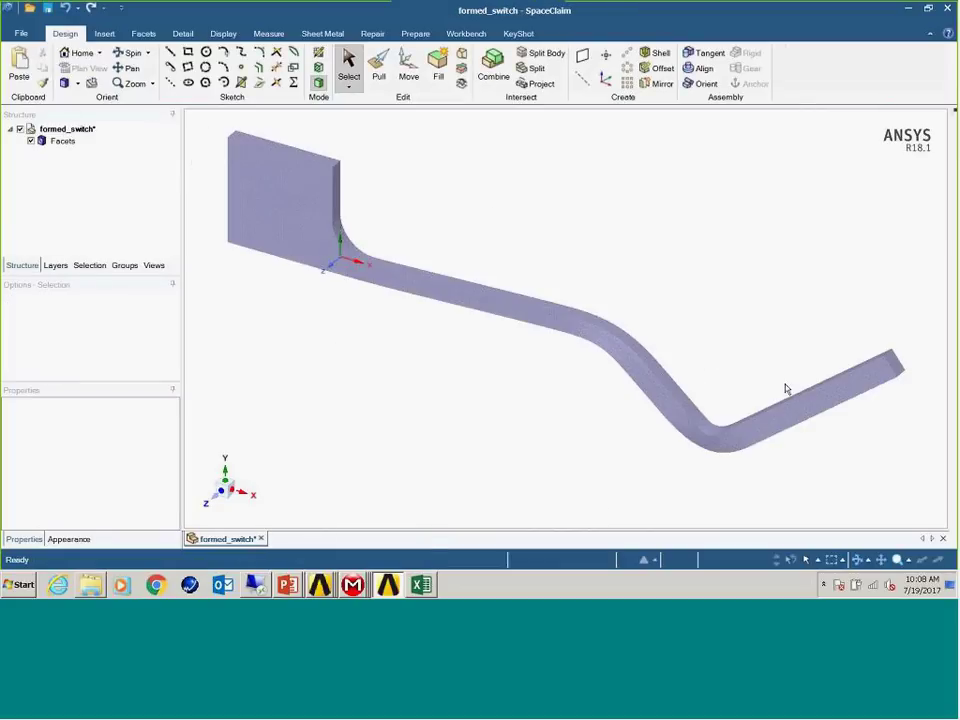
Zoom and orbit the faceted switch to inspect it from several angles
scroll(786, 388, up, 3)
scroll(782, 255, up, 3)
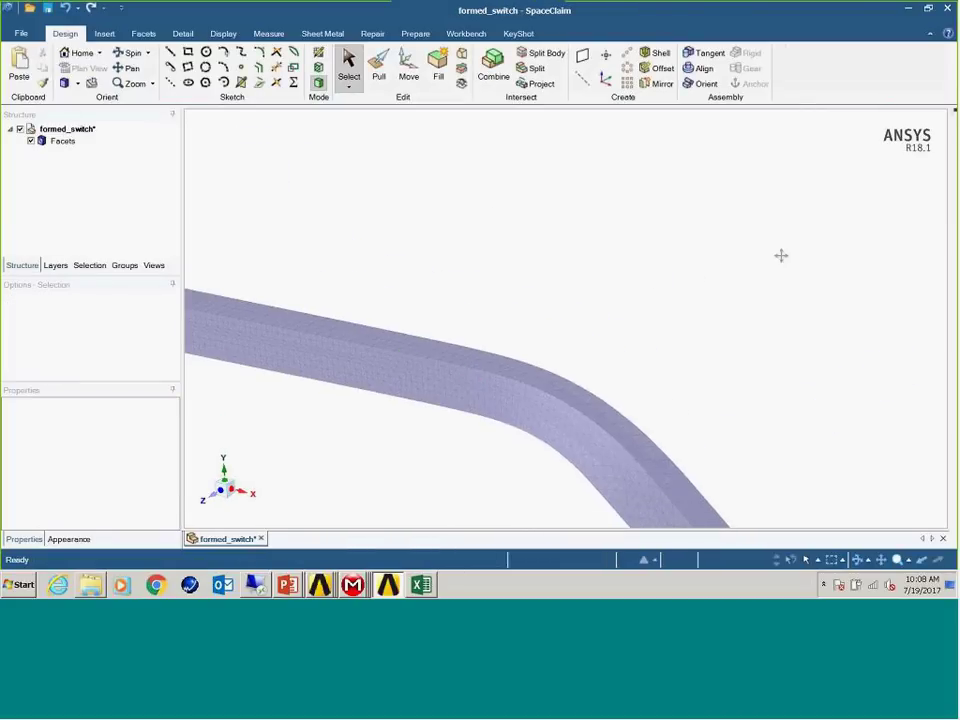
scroll(750, 267, down, 2)
scroll(598, 276, down, 3)
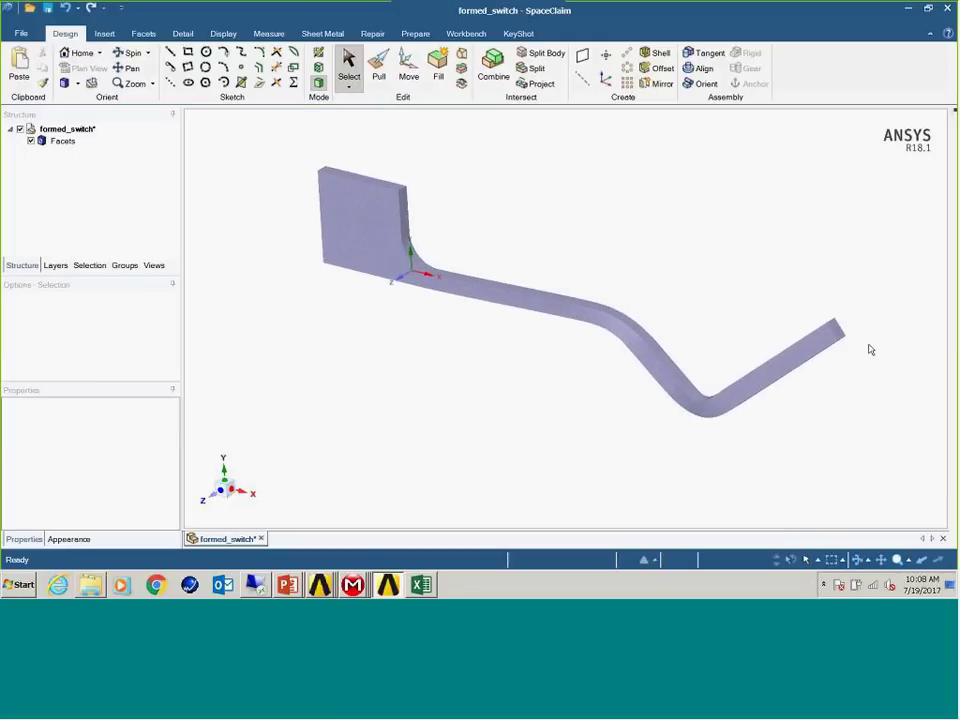
scroll(866, 343, up, 5)
mouse_move(857, 342)
middle_down()
mouse_move(827, 345)
mouse_move(917, 339)
mouse_move(927, 399)
mouse_move(924, 356)
mouse_move(782, 321)
mouse_move(821, 317)
mouse_move(789, 322)
mouse_move(894, 336)
mouse_move(874, 371)
mouse_move(710, 353)
middle_up()
scroll(710, 353, down, 5)
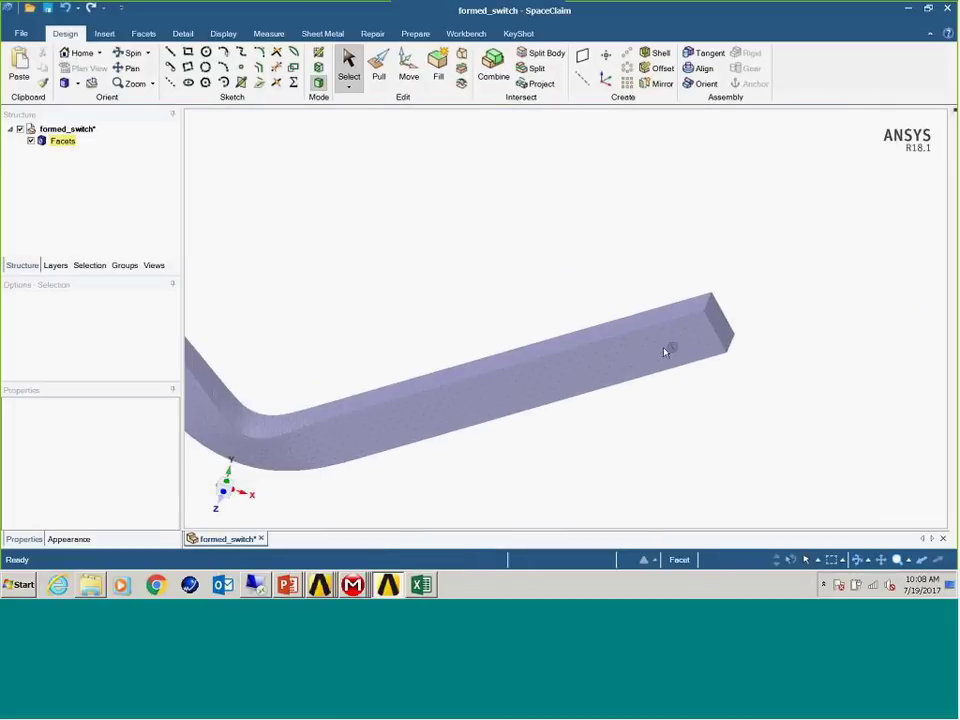
scroll(812, 326, down, 5)
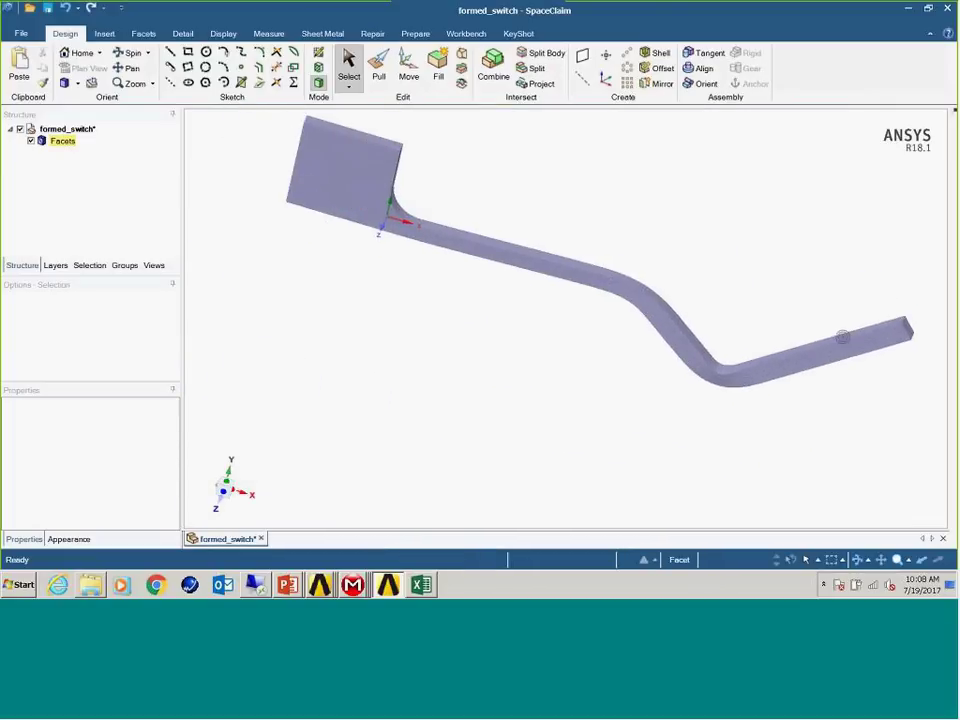
middle_drag(812, 326, 851, 287)
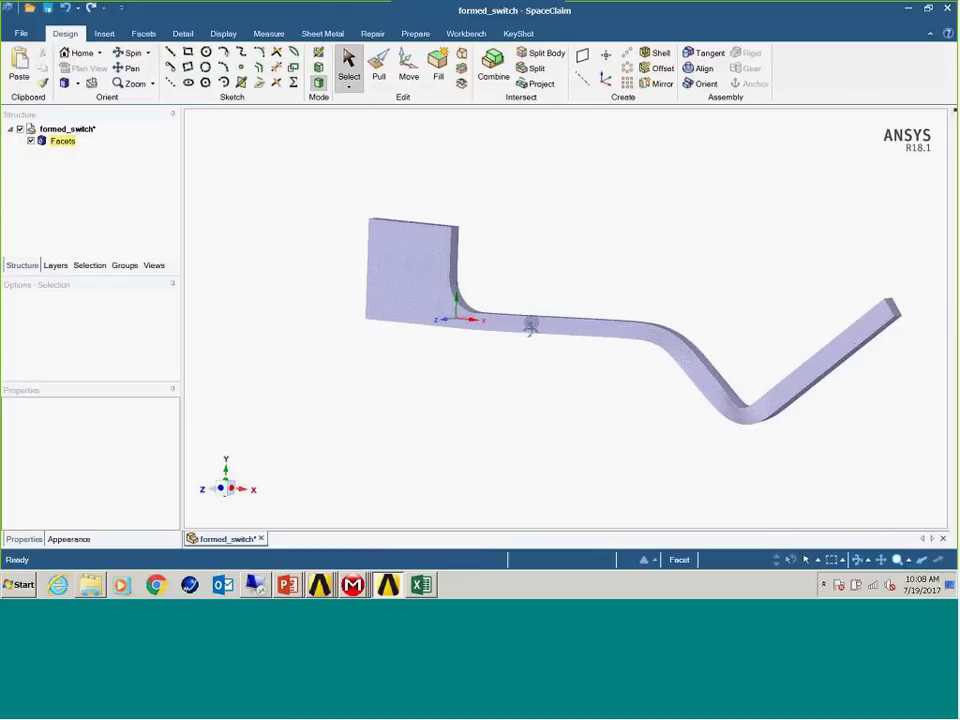
middle_drag(531, 326, 533, 352)
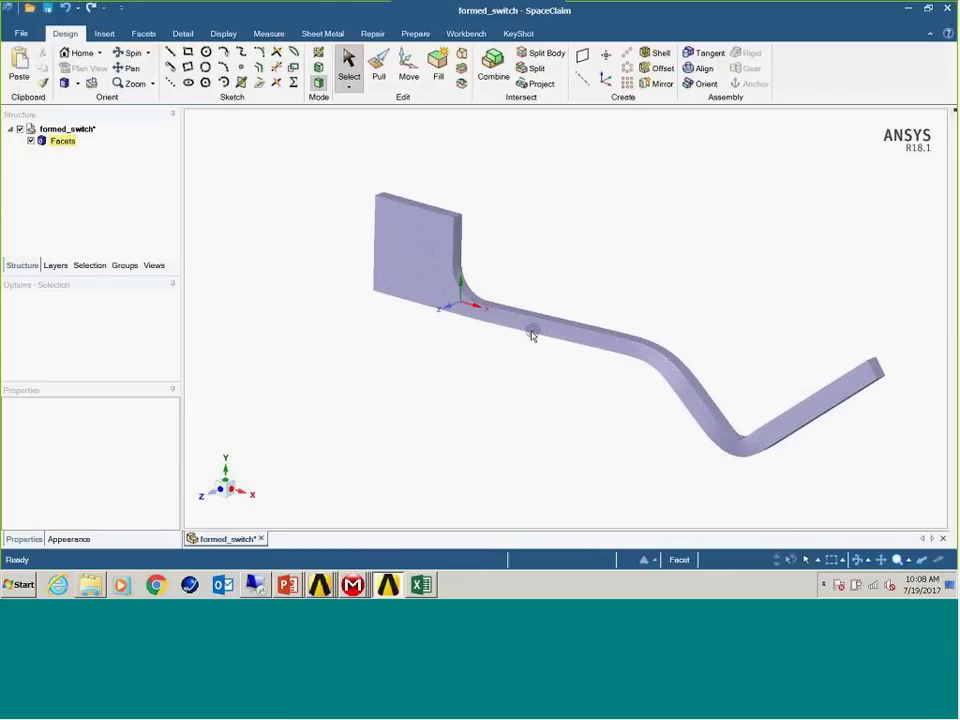
Convert the formed_switch Facets body to a solid with merged faces
right_click(60, 141)
mouse_move(160, 149)
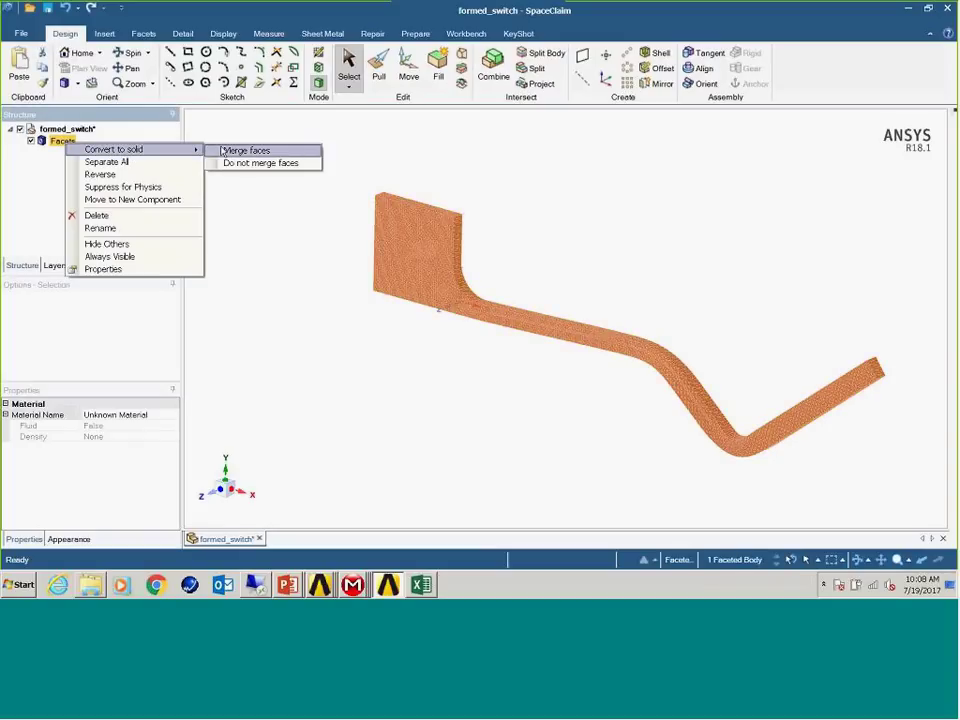
click(229, 150)
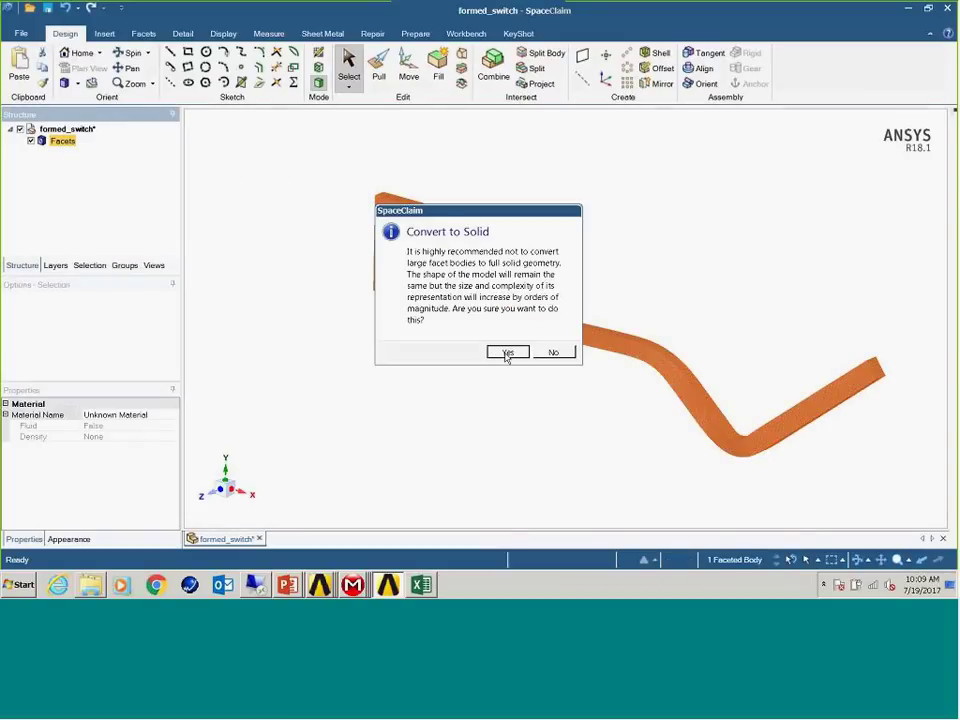
click(507, 353)
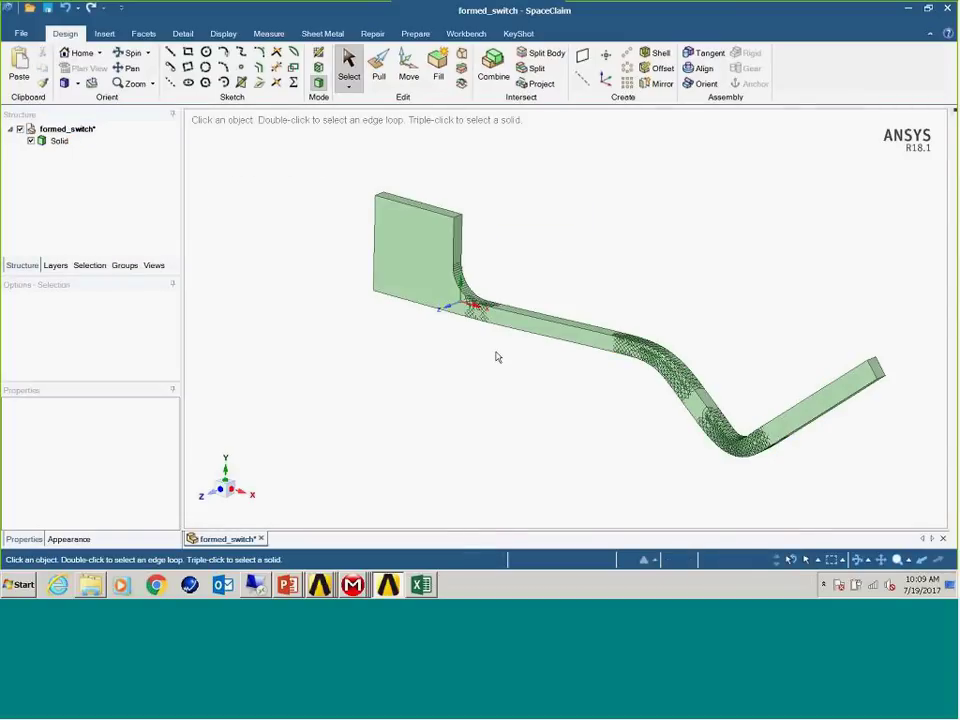
middle_drag(591, 378, 616, 402)
scroll(618, 400, up, 3)
scroll(630, 395, down, 3)
scroll(636, 390, up, 5)
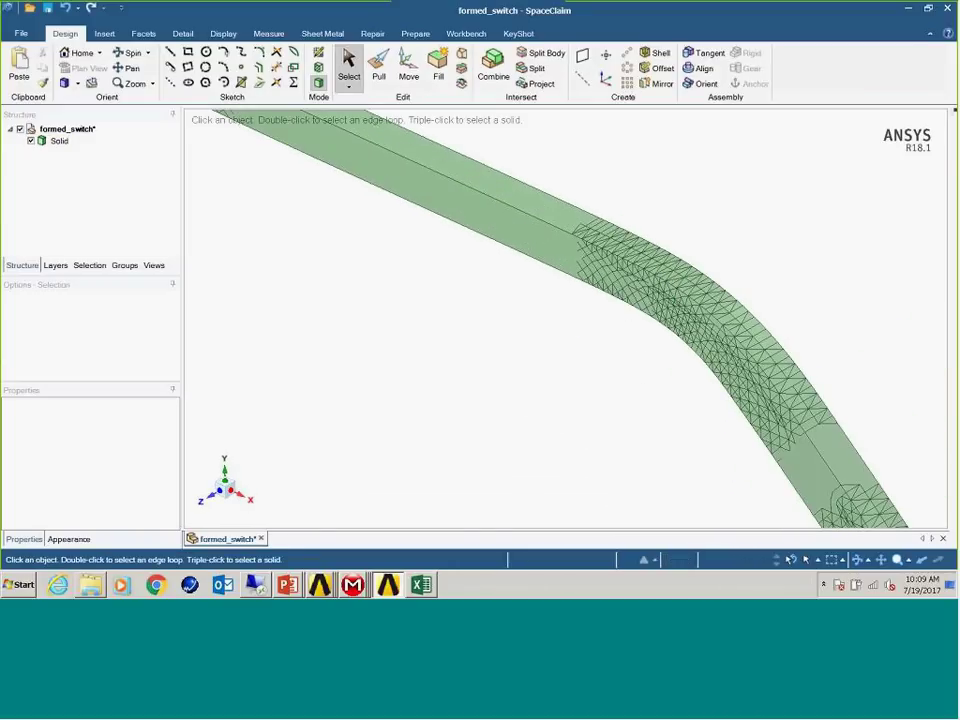
scroll(510, 339, down, 1)
scroll(506, 347, down, 5)
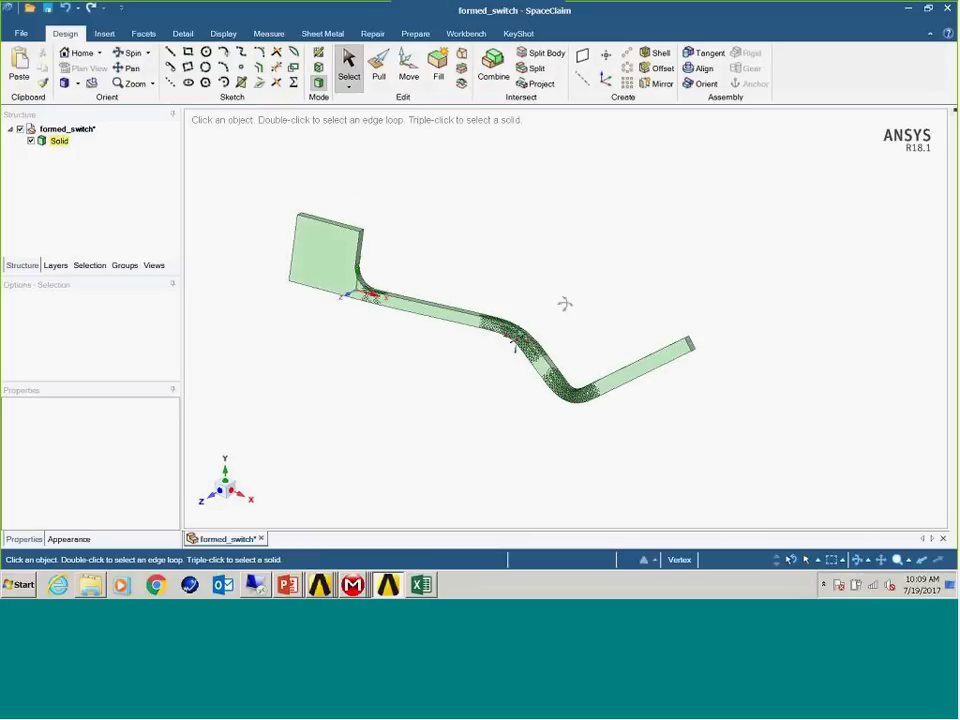
middle_drag(565, 303, 546, 337)
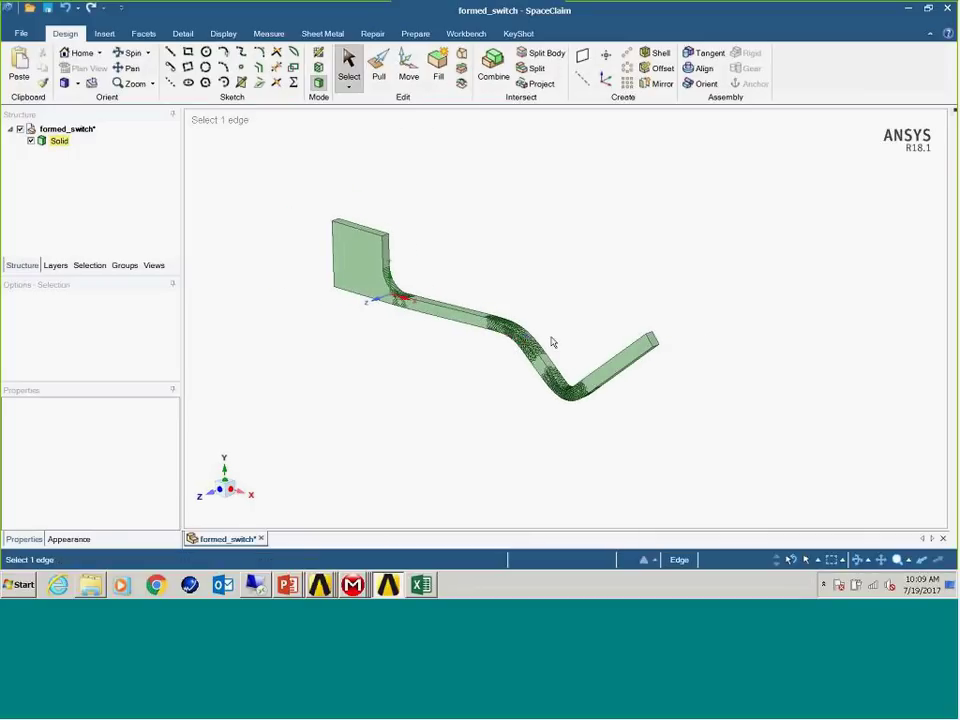
Pull the angled arm's end face outward about 15.15 mm to lengthen it
click(652, 342)
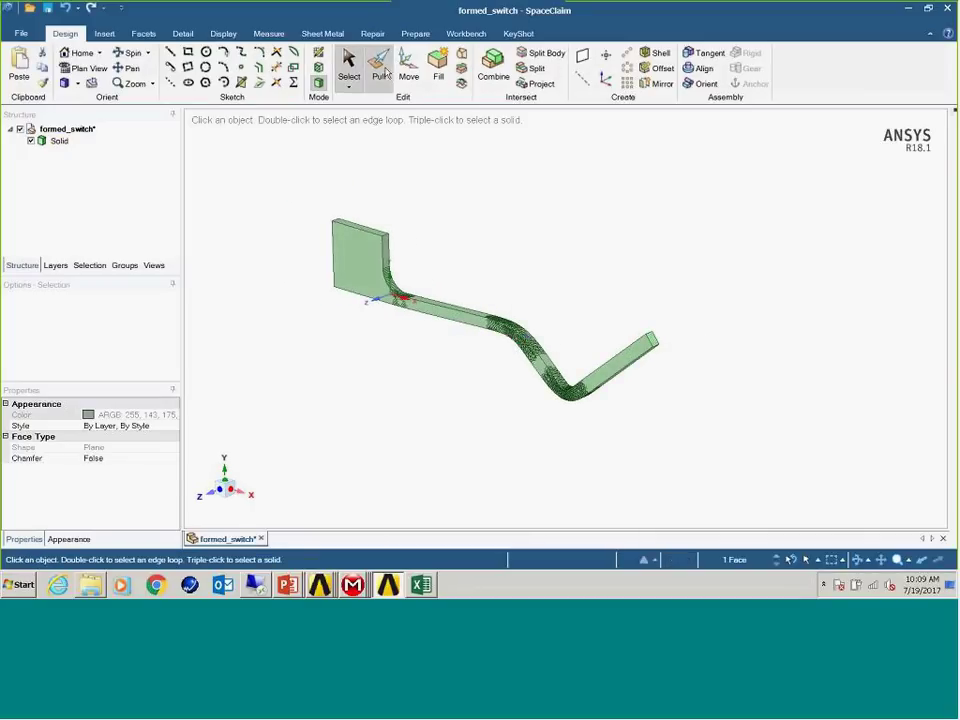
click(381, 66)
middle_drag(664, 322, 679, 349)
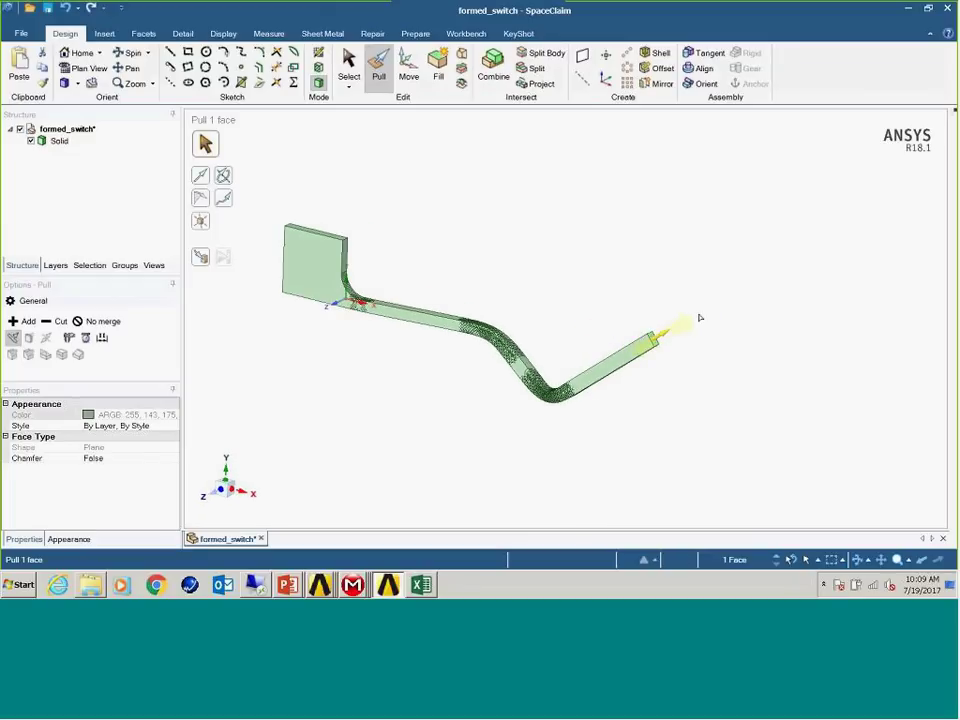
drag(699, 318, 582, 370)
middle_drag(582, 370, 654, 343)
key(ctrl)
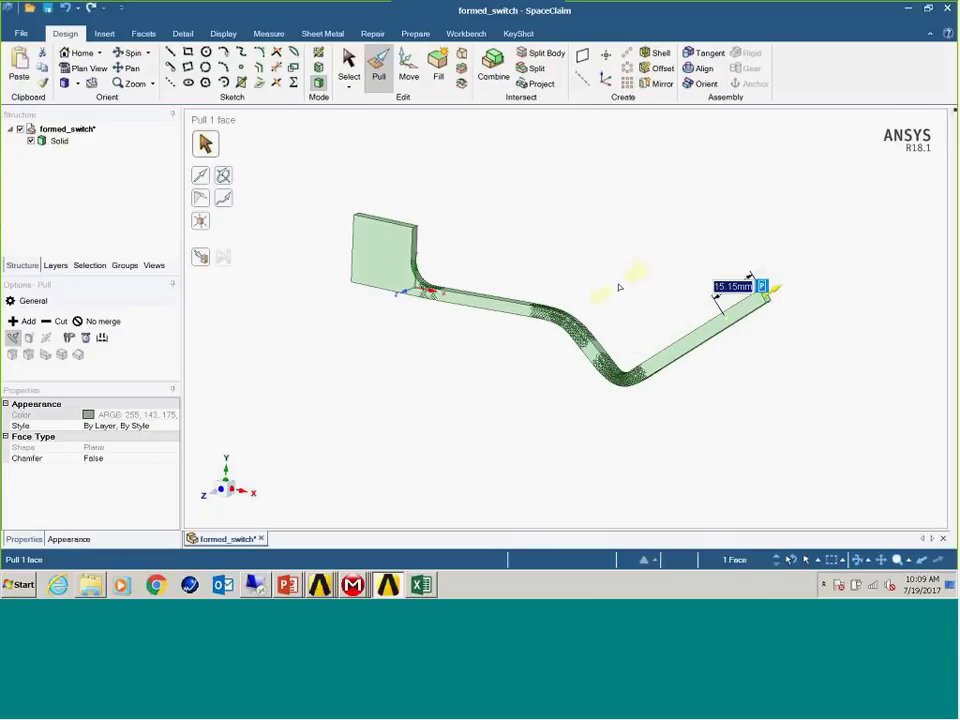
middle_drag(619, 285, 571, 316)
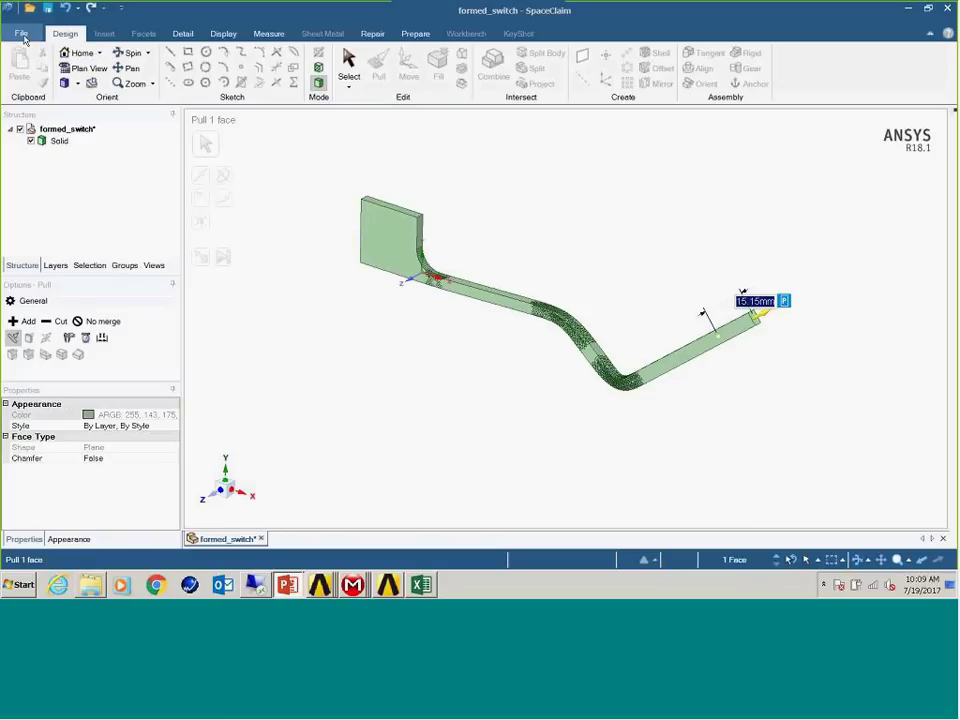
Close formed_switch without saving and return to Mechanical's Directional Deformation result
click(22, 34)
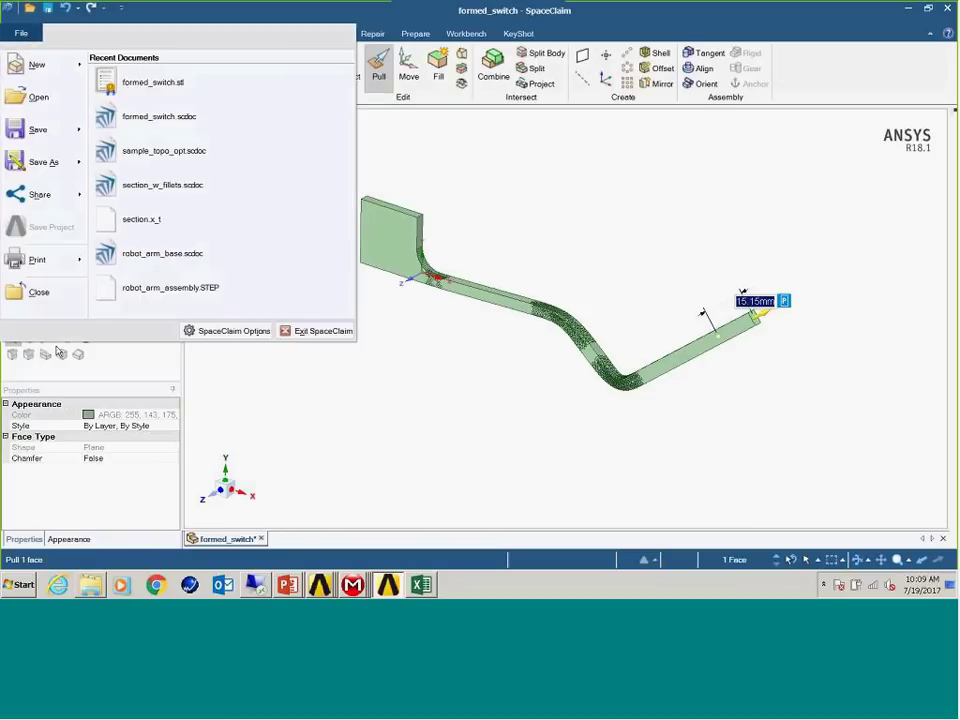
click(42, 297)
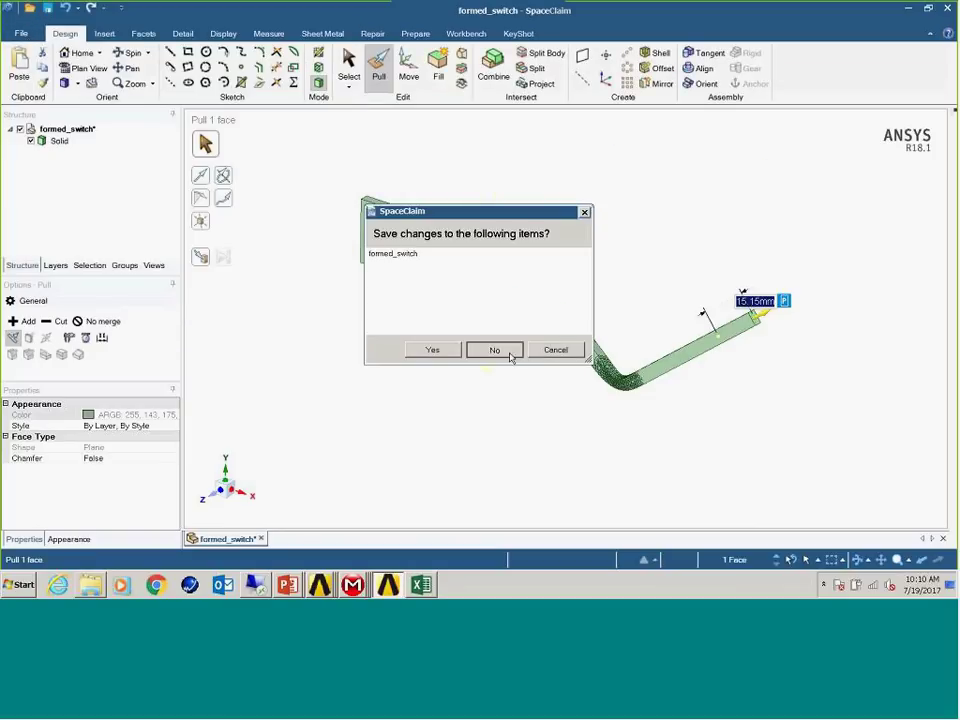
click(495, 347)
click(907, 10)
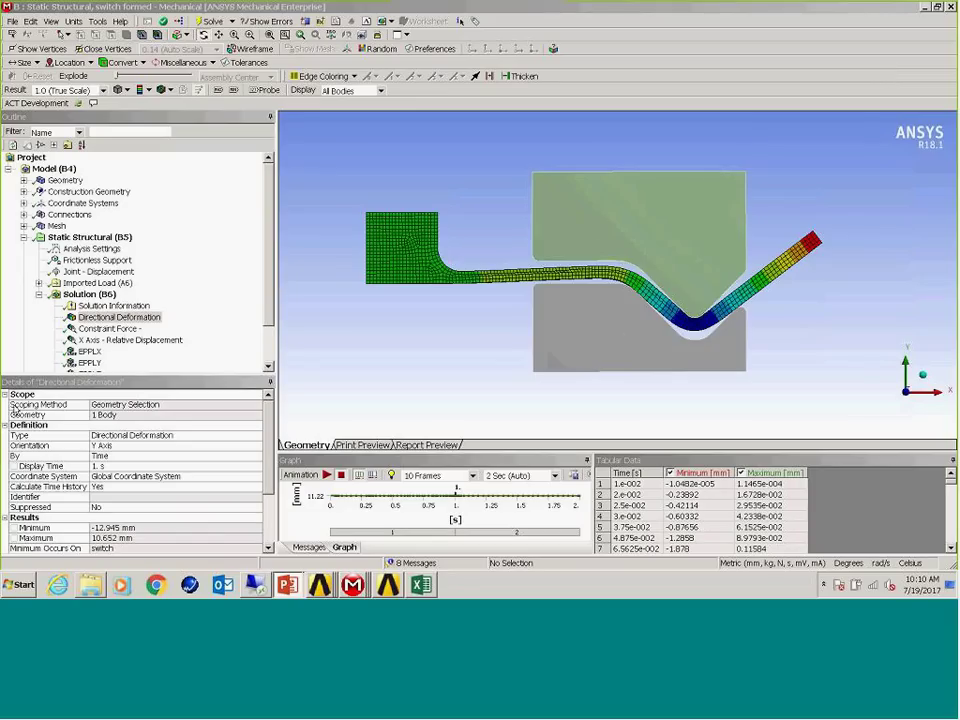
right_click(153, 318)
Export the Directional Deformation result as an ANSYS Viewer (AVZ) file
mouse_move(255, 341)
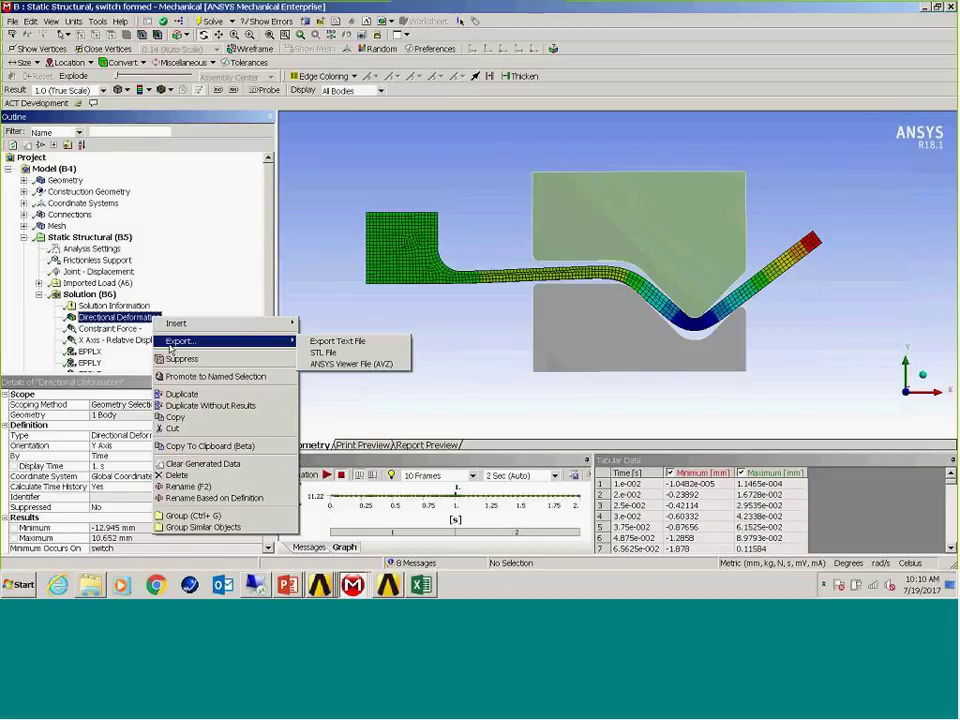
click(375, 364)
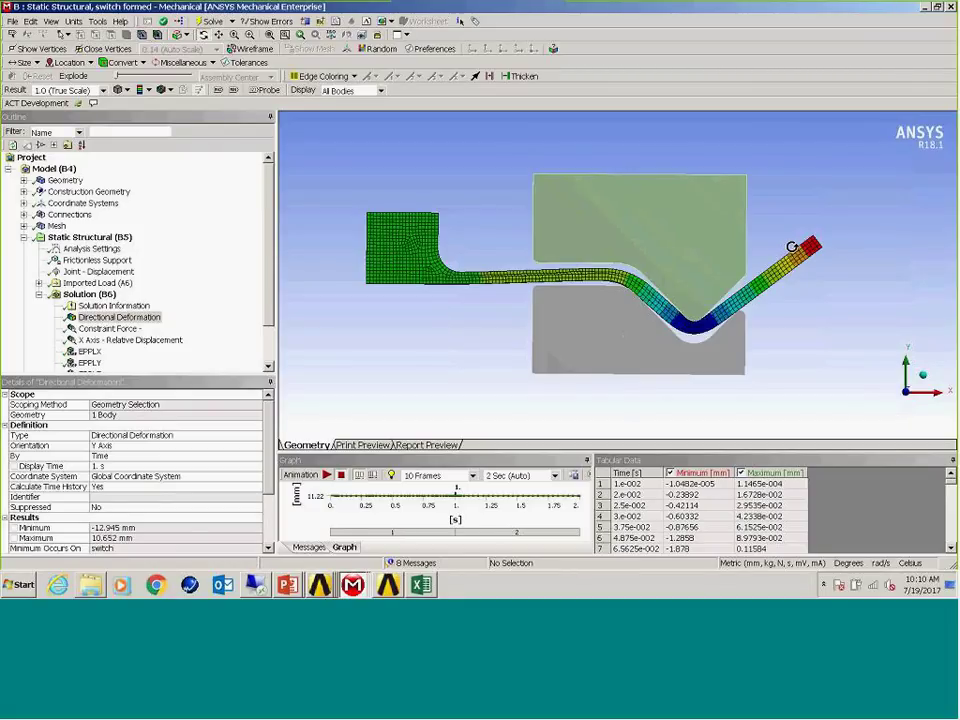
mouse_move(320, 585)
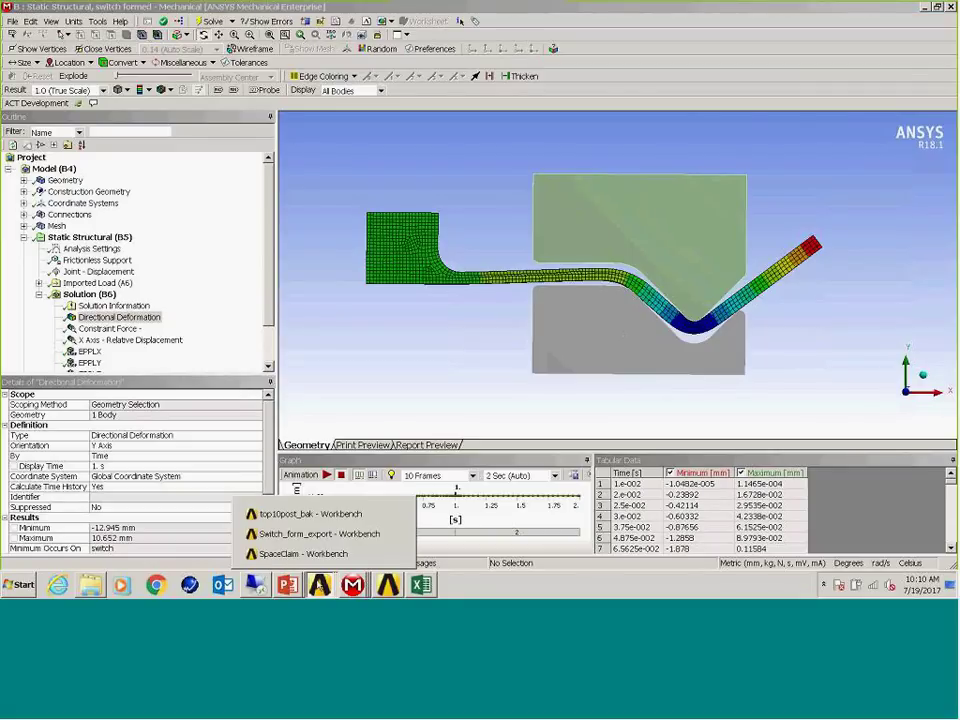
Add a standalone Static Structural system G to the Switch_form_export schematic
click(310, 534)
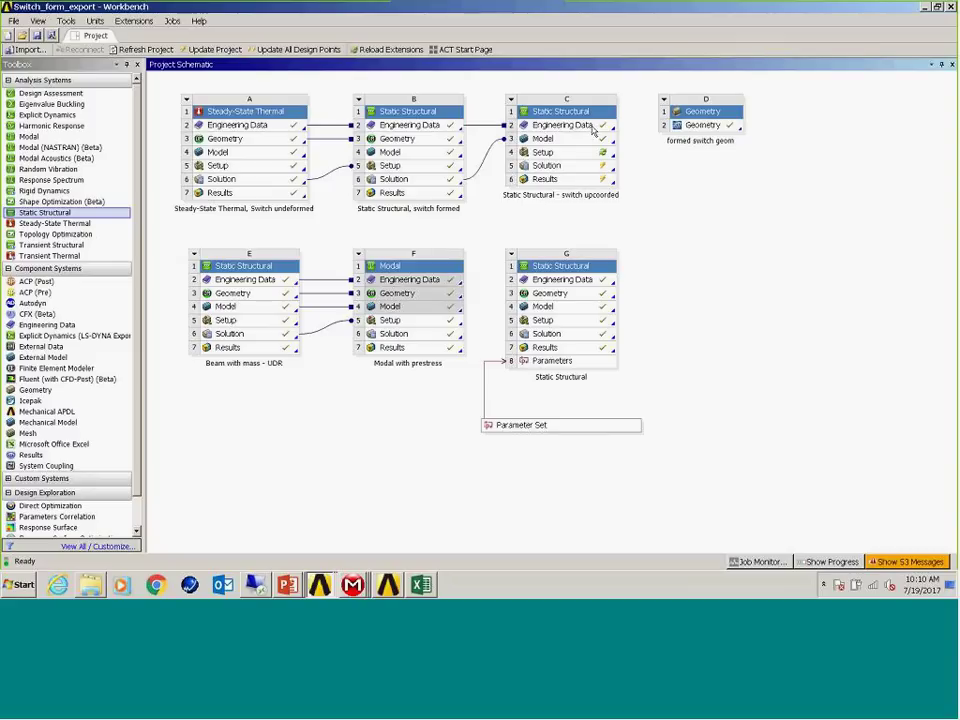
drag(46, 217, 552, 229)
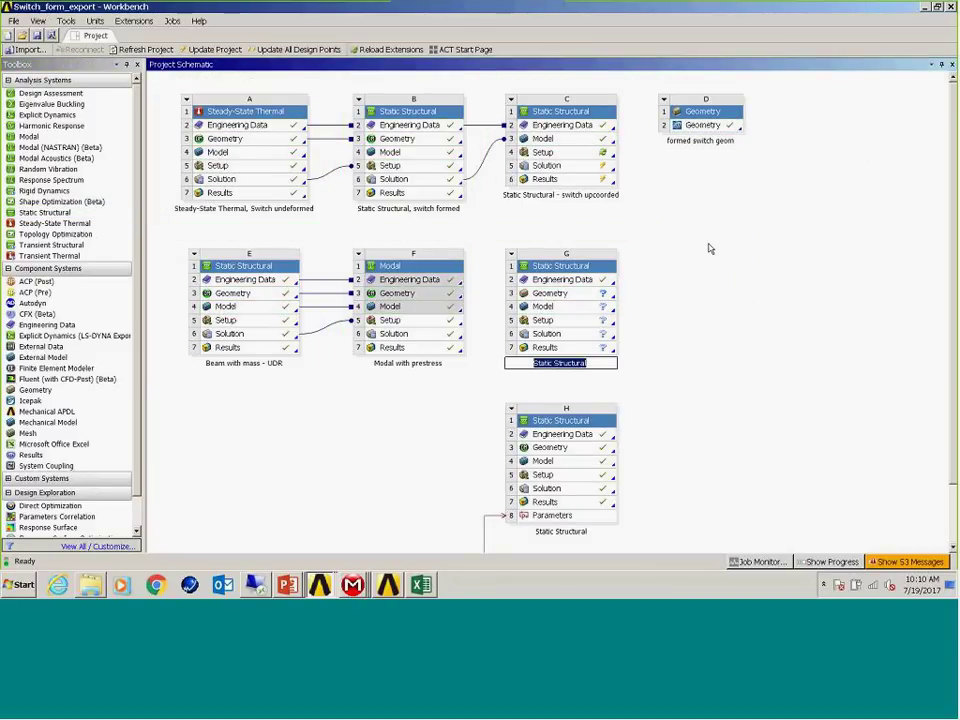
click(550, 293)
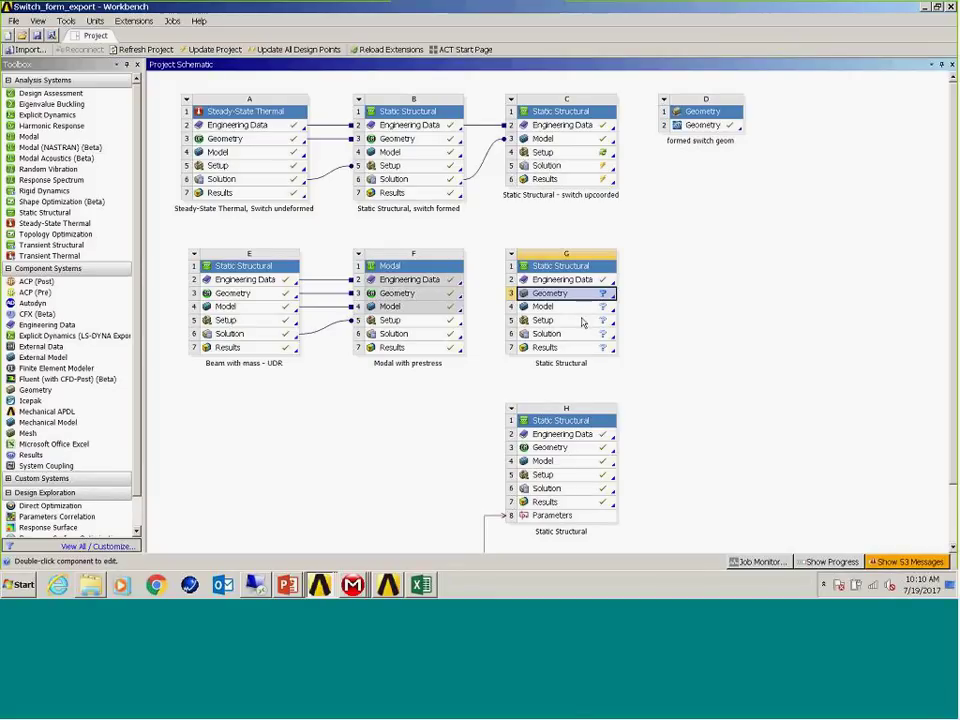
Feed system B's Solution into G's Model, then bring up the switch upcoorded Mechanical window
click(420, 180)
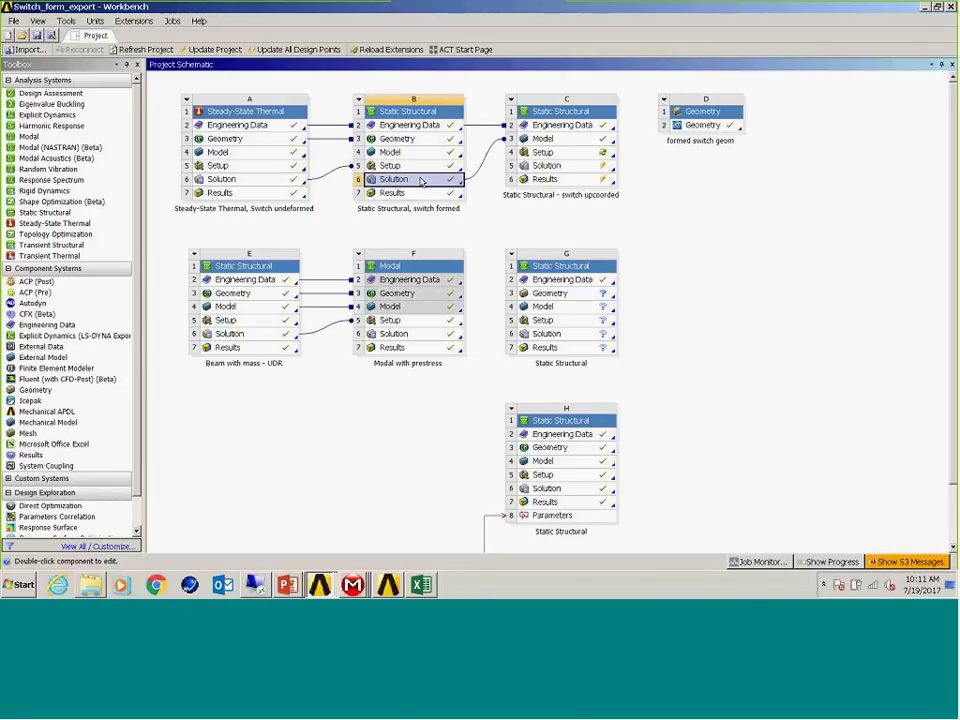
drag(420, 180, 568, 312)
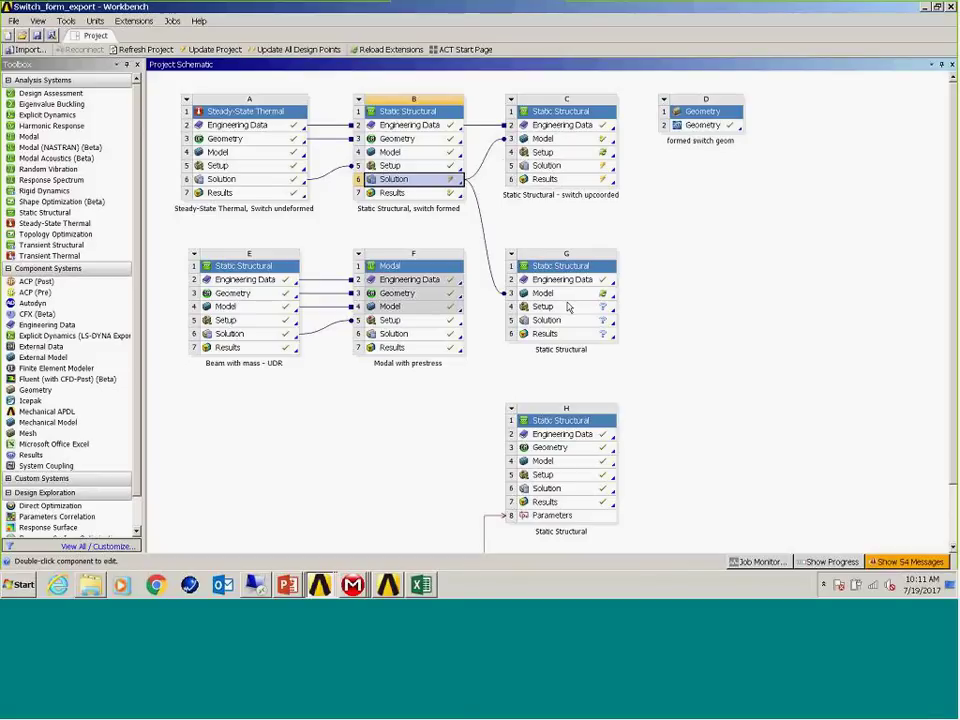
click(352, 584)
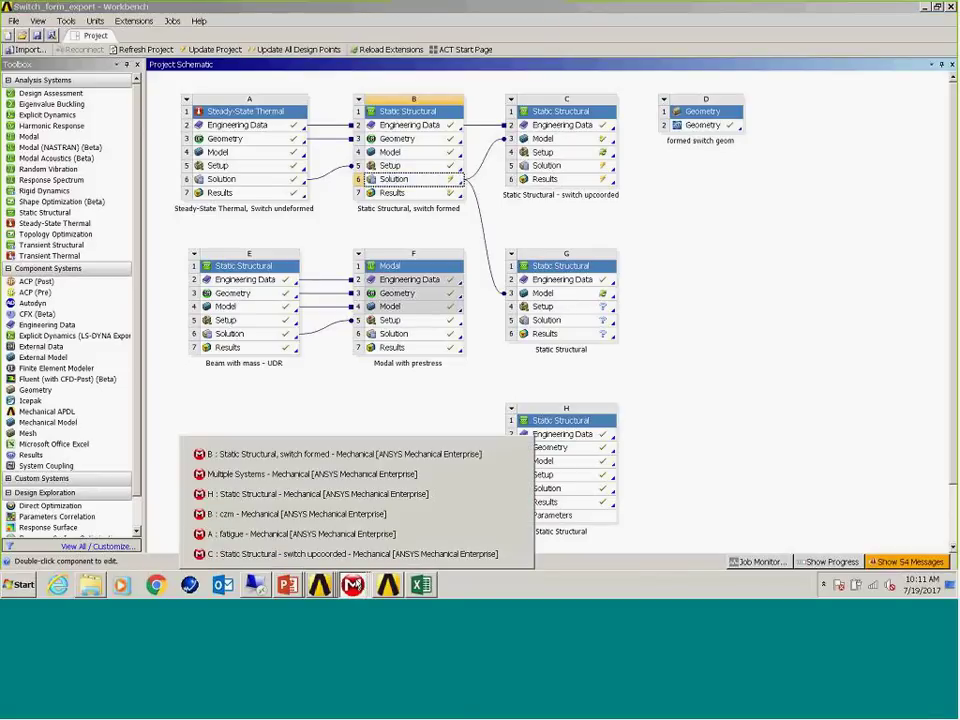
click(278, 553)
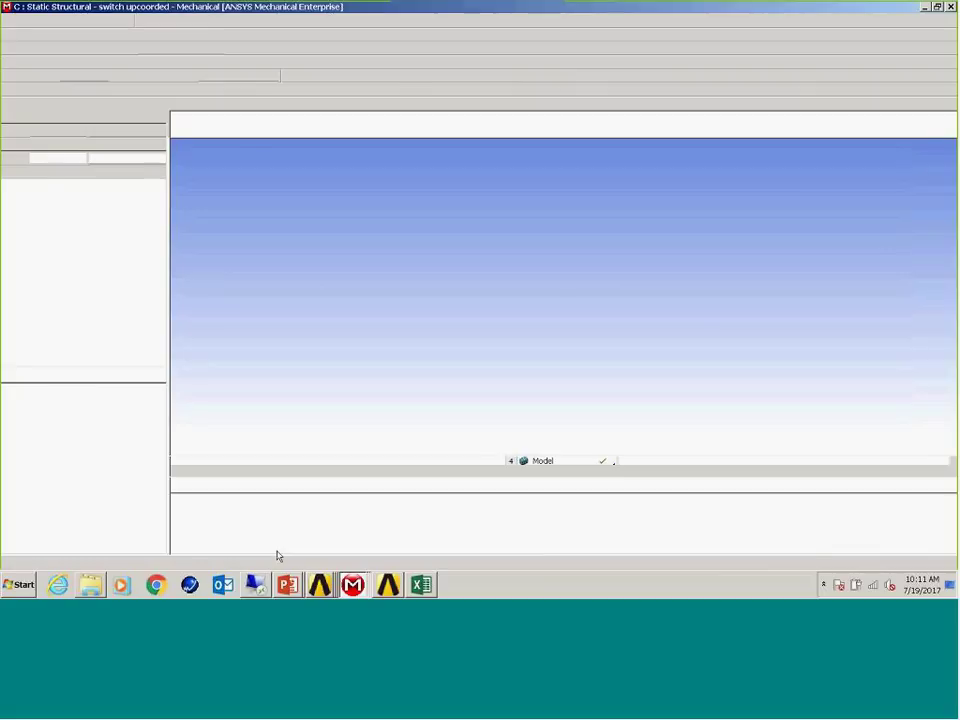
middle_drag(505, 286, 600, 305)
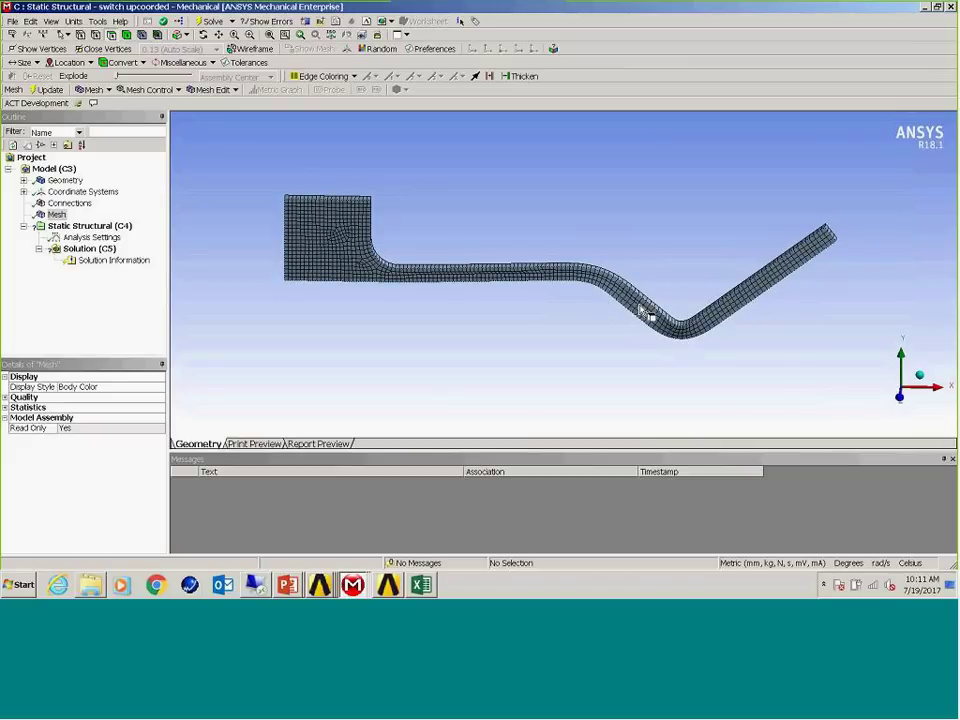
middle_drag(643, 339, 644, 336)
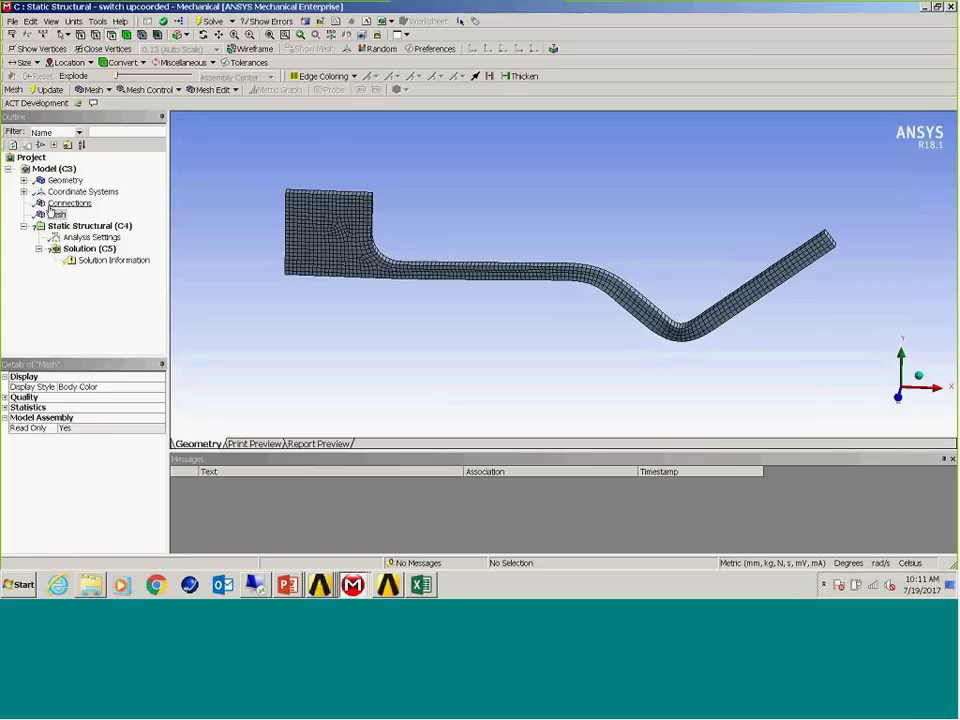
mouse_move(320, 250)
middle_down()
mouse_move(332, 316)
mouse_move(343, 246)
mouse_move(339, 272)
mouse_move(330, 250)
middle_up()
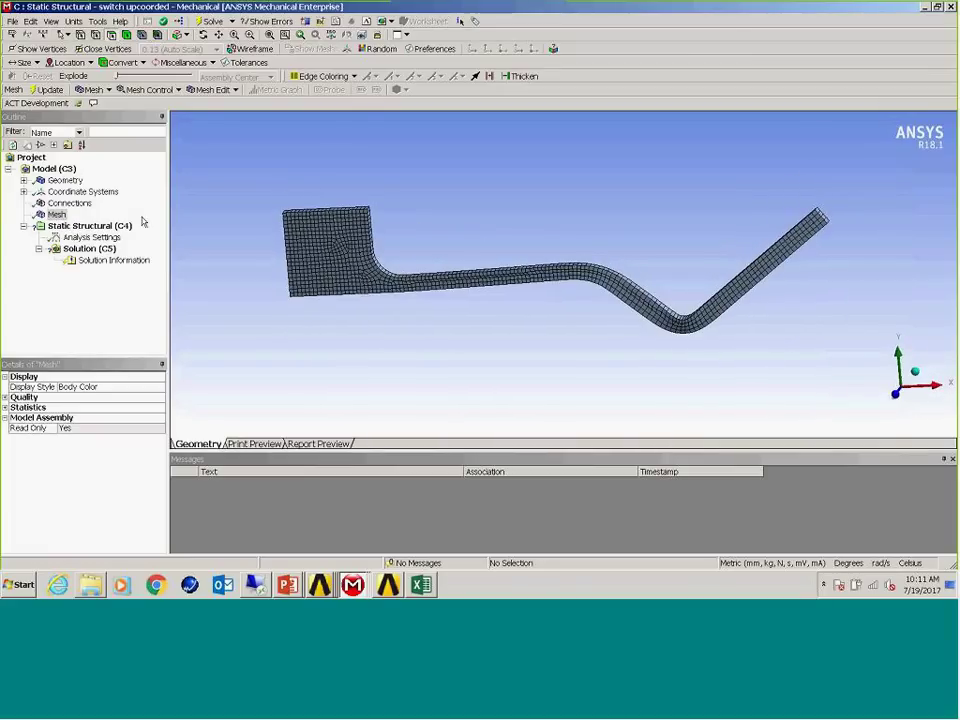
right_click(57, 214)
mouse_move(76, 221)
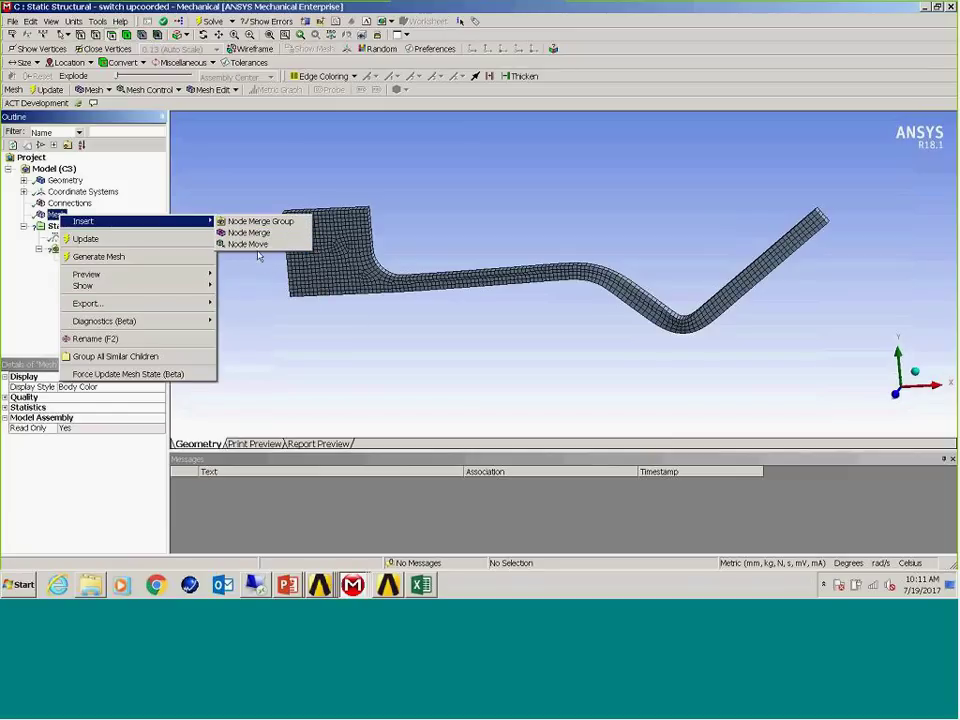
click(549, 349)
middle_drag(549, 349, 529, 345)
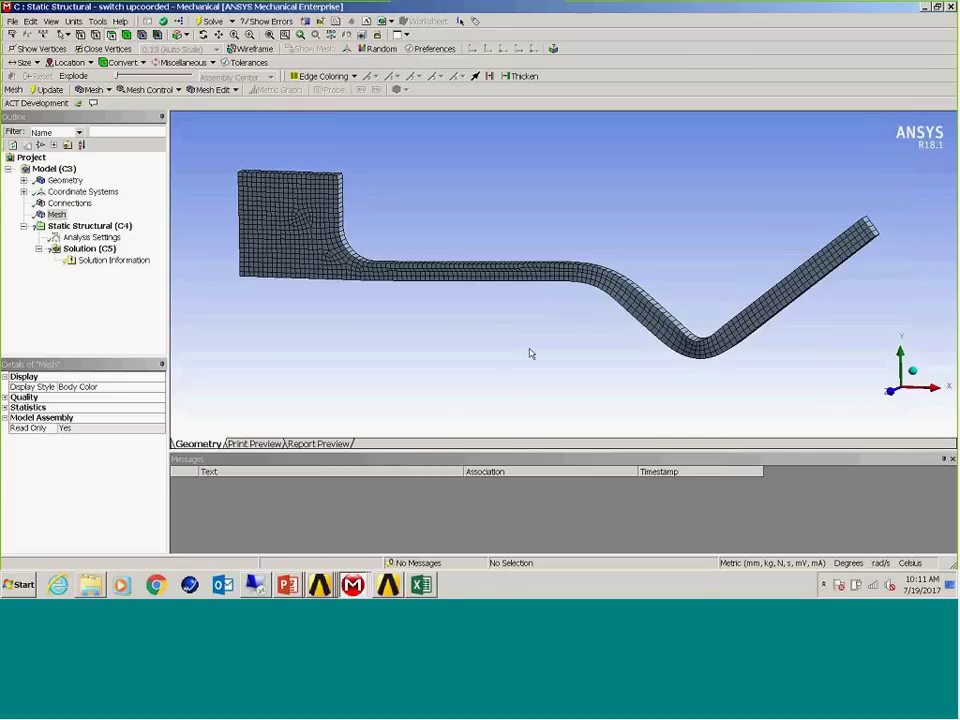
middle_drag(529, 354, 567, 346)
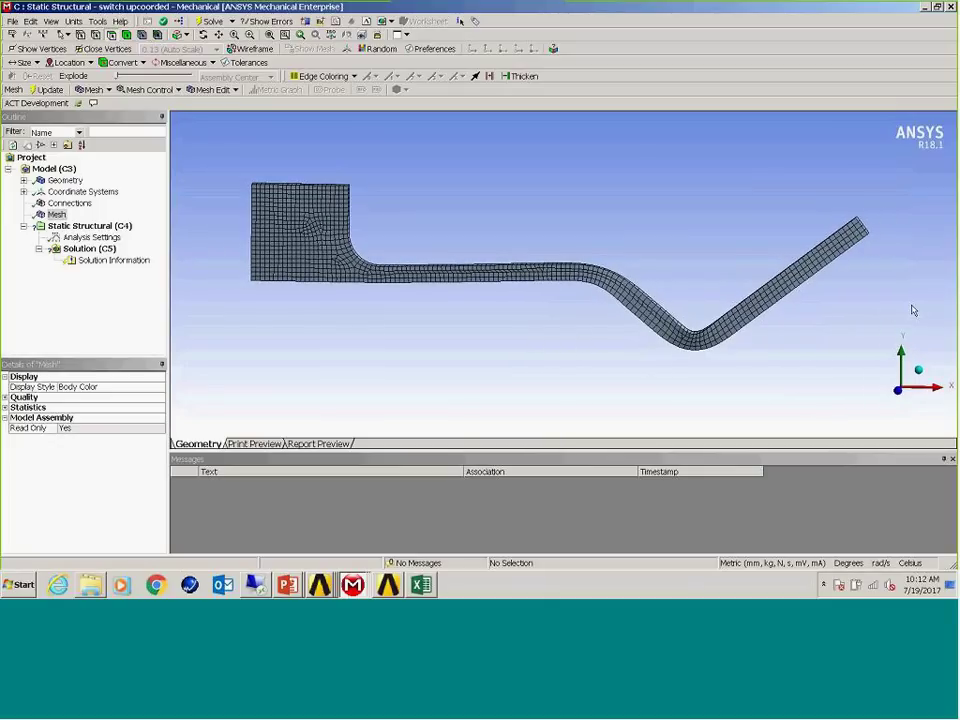
middle_drag(613, 315, 615, 326)
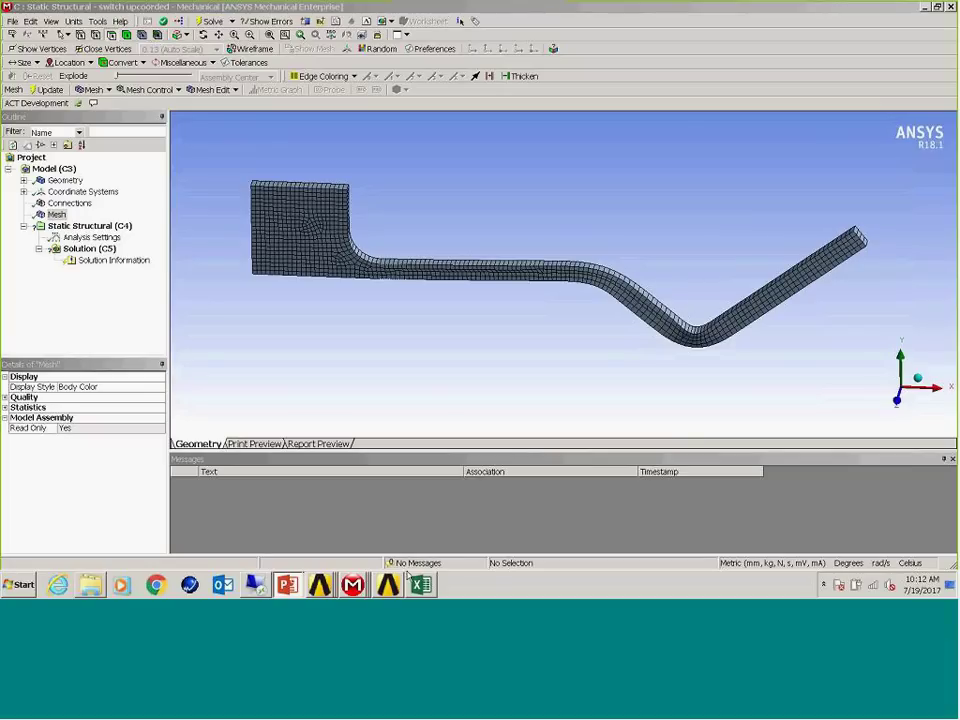
Return to the switch formed analysis, then play and stop its Directional Deformation animation
mouse_move(352, 585)
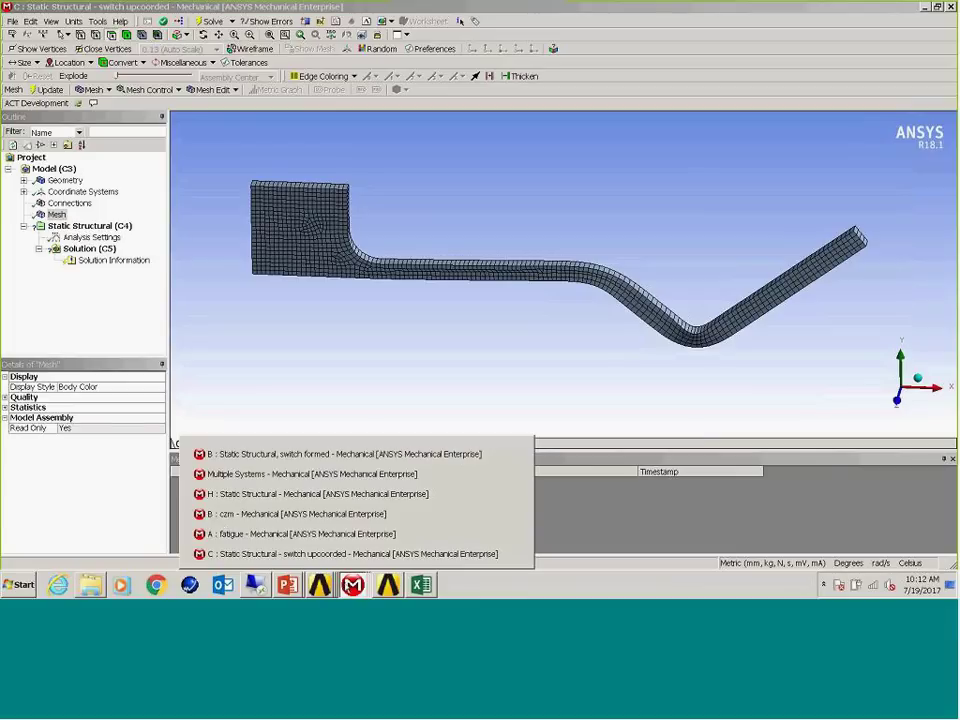
click(343, 455)
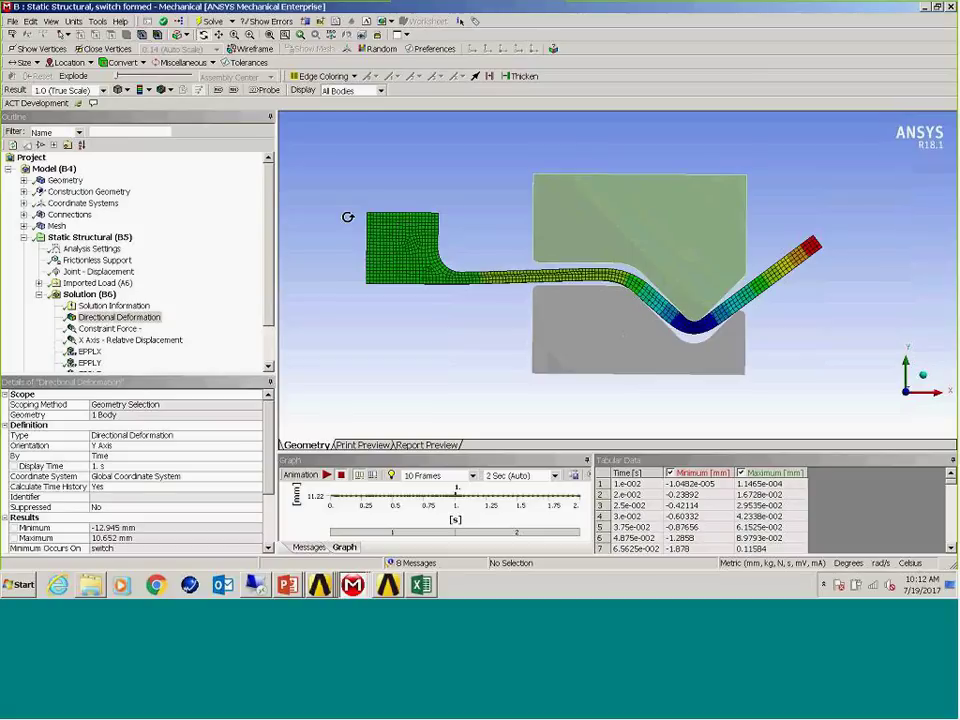
scroll(267, 210, down, 2)
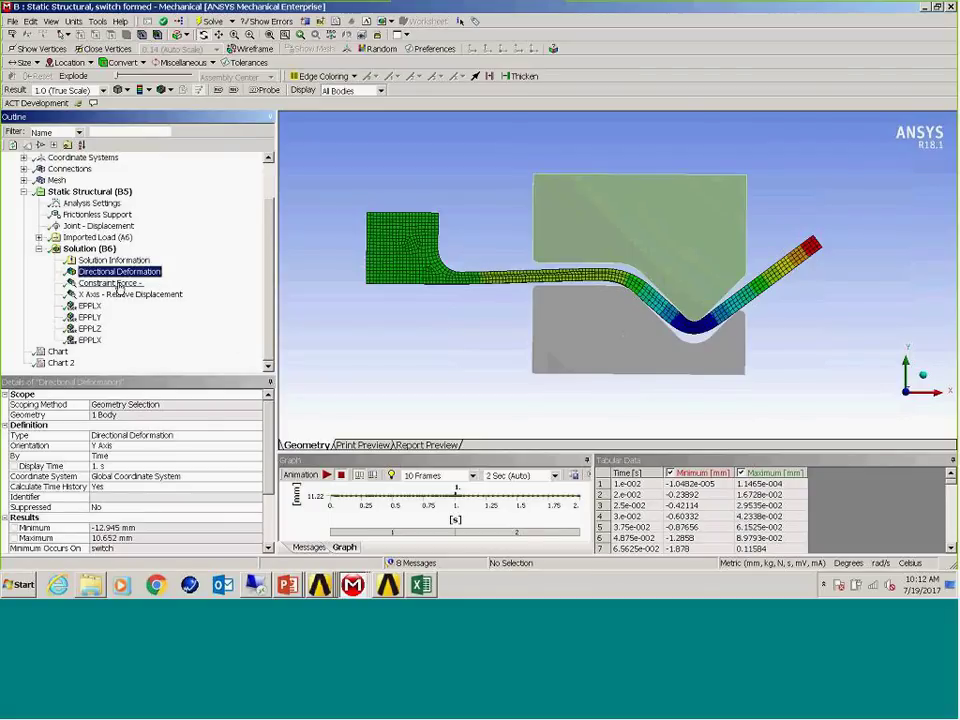
click(329, 474)
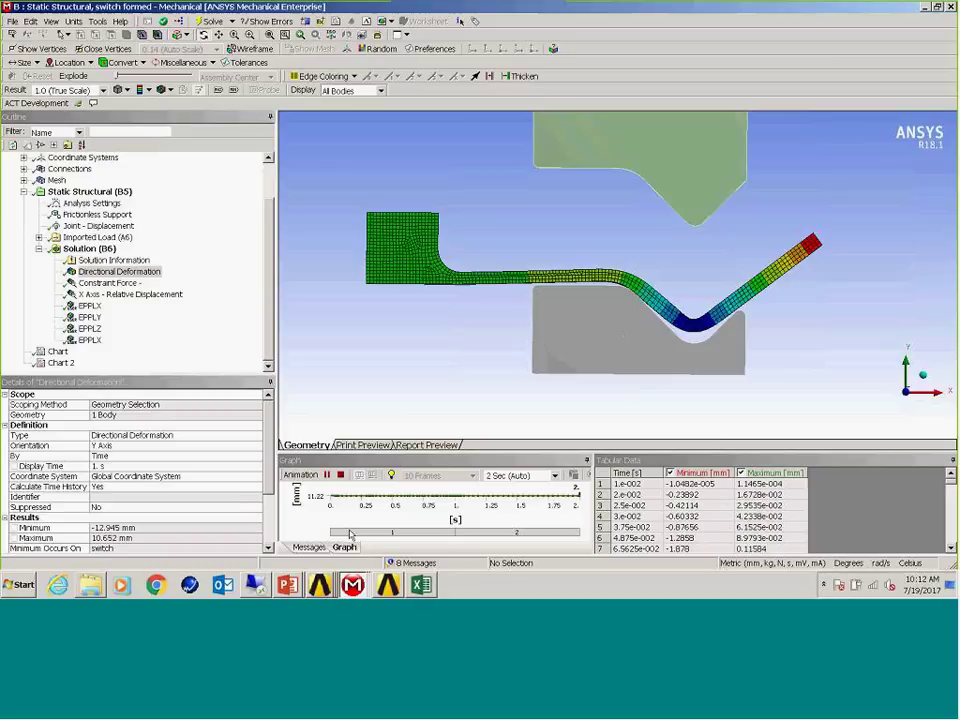
click(341, 476)
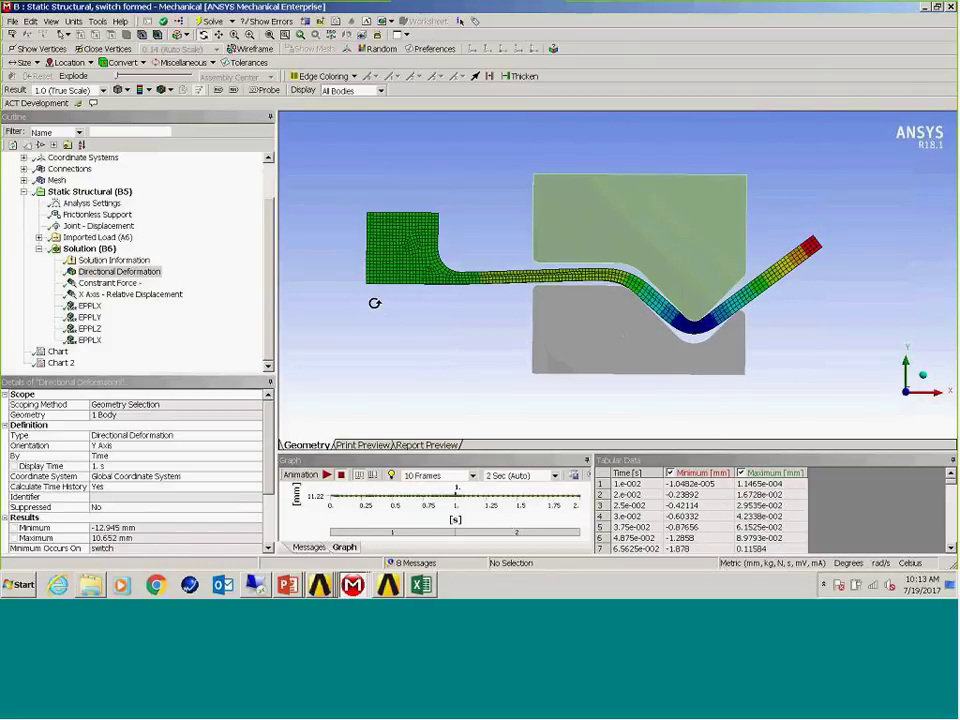
Select the joint probe's X Axis relative displacement together with the Constraint Force probe
click(148, 296)
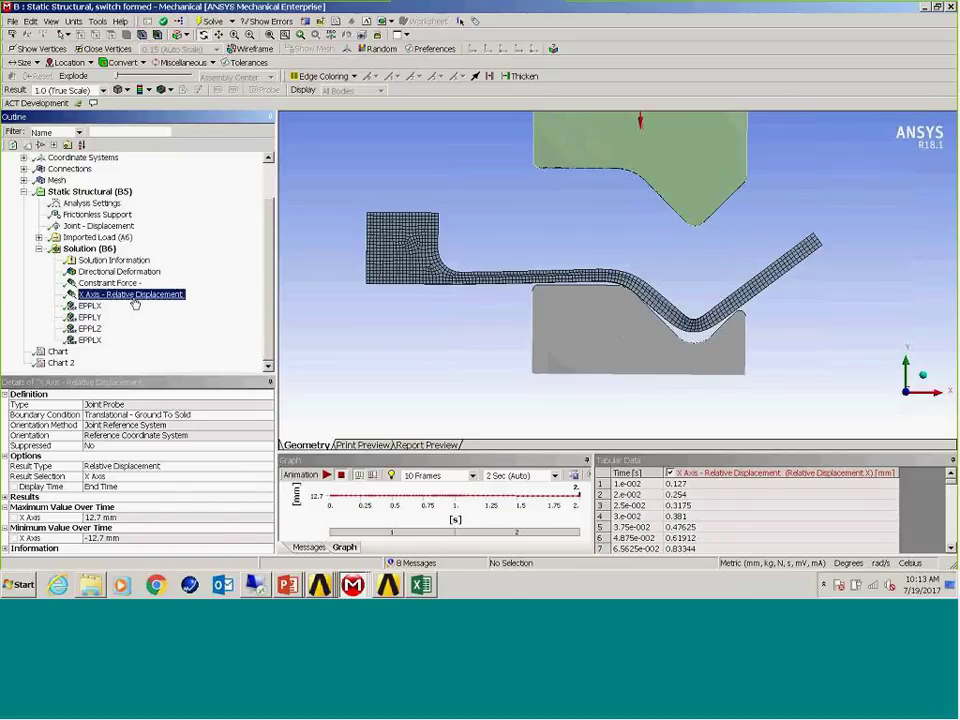
scroll(510, 253, down, 2)
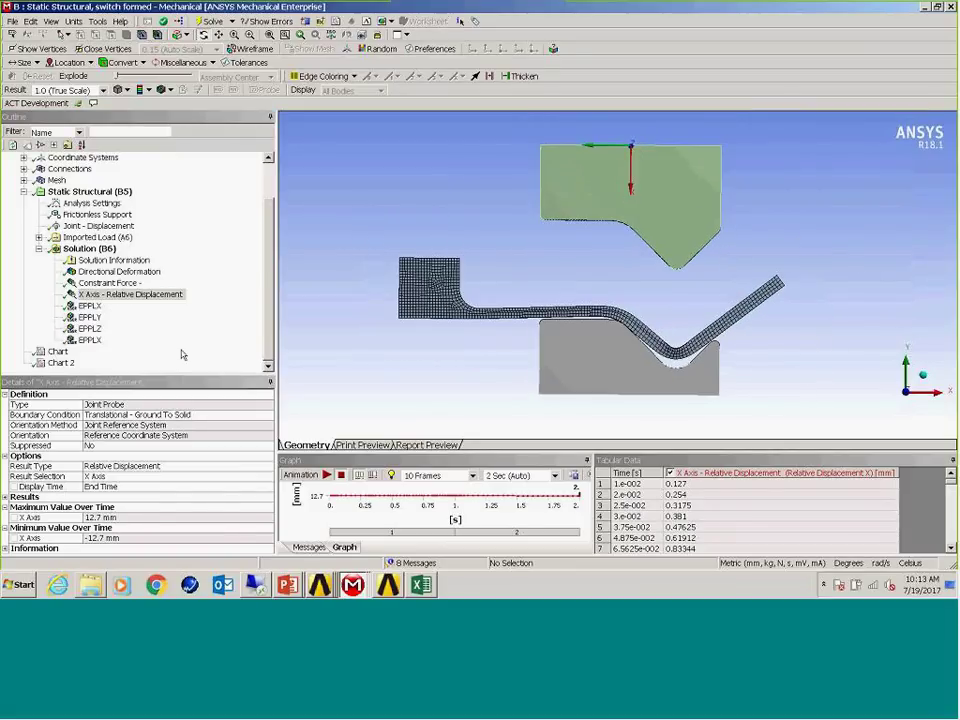
ctrl+click(110, 284)
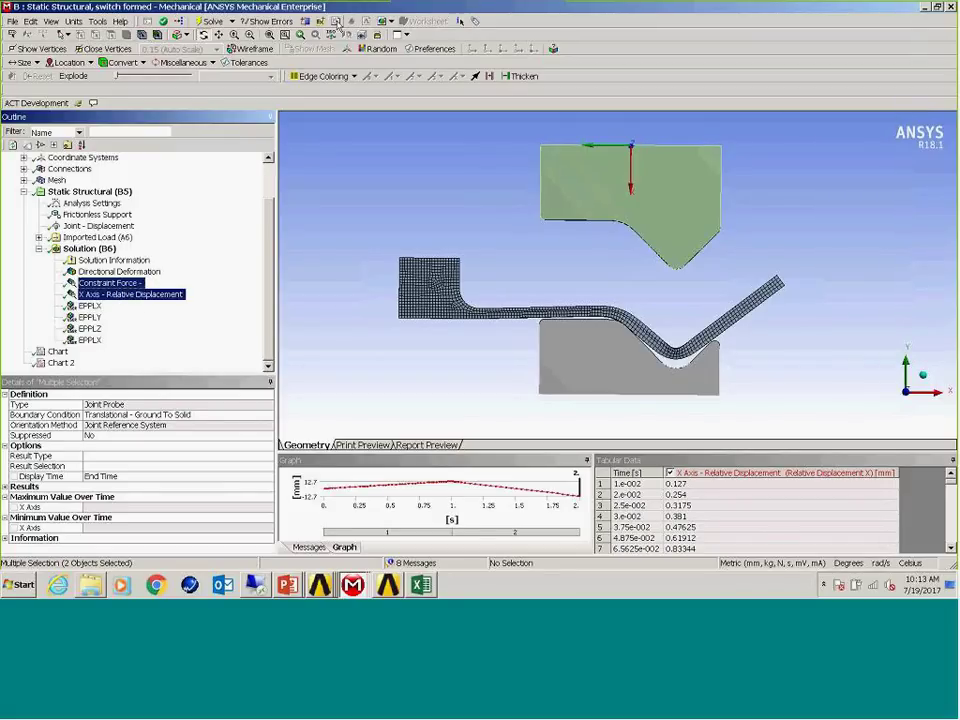
Resize the panes so the details list, Graph and Tabular Data areas are larger
drag(162, 381, 162, 231)
drag(276, 343, 293, 343)
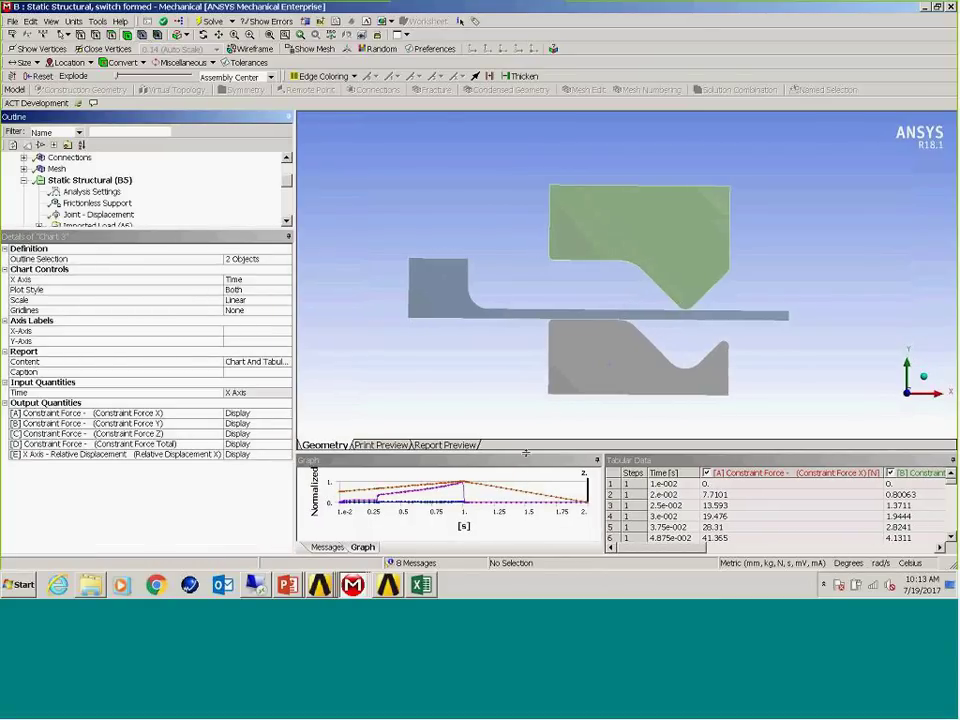
drag(525, 453, 546, 298)
drag(648, 343, 652, 343)
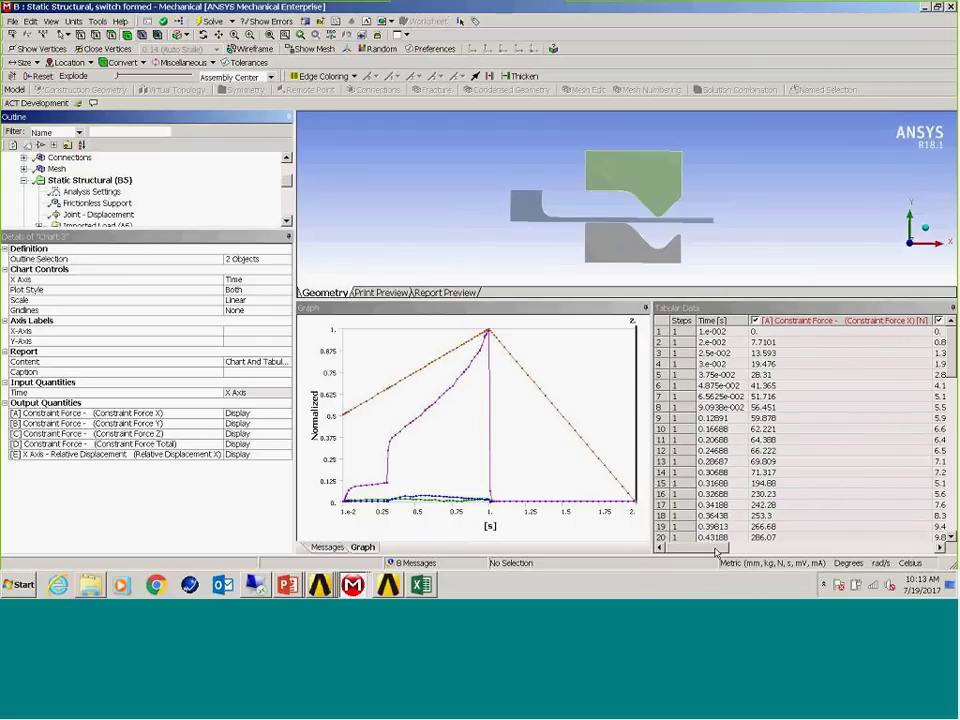
drag(716, 552, 812, 452)
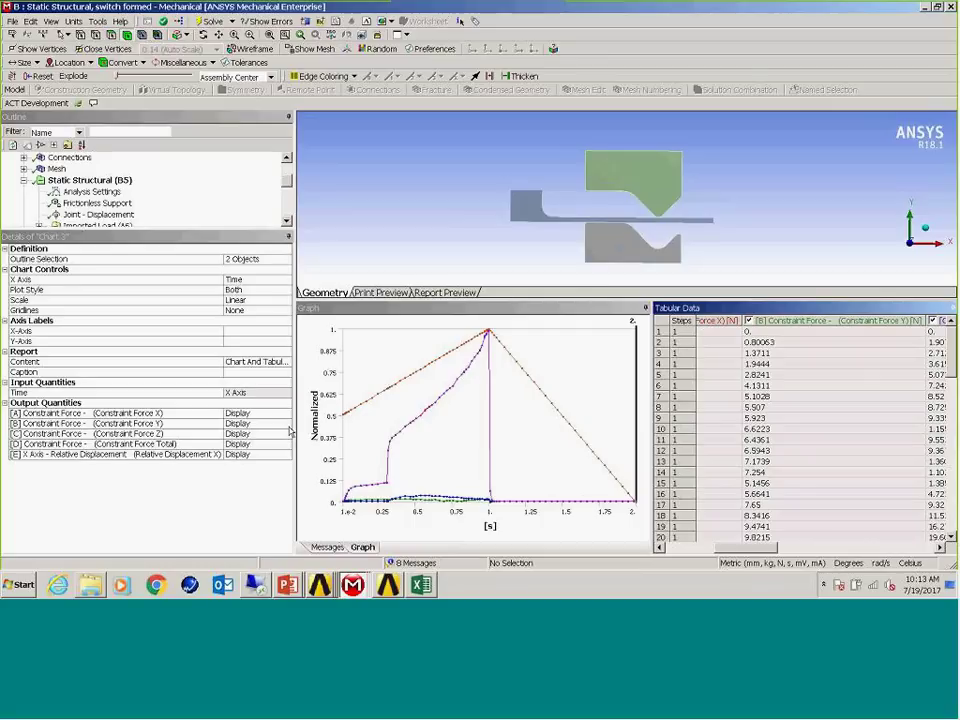
Set Chart 3's X Axis to Relative Displacement, keeping lines-and-points plot style and linear scale
click(285, 281)
click(287, 280)
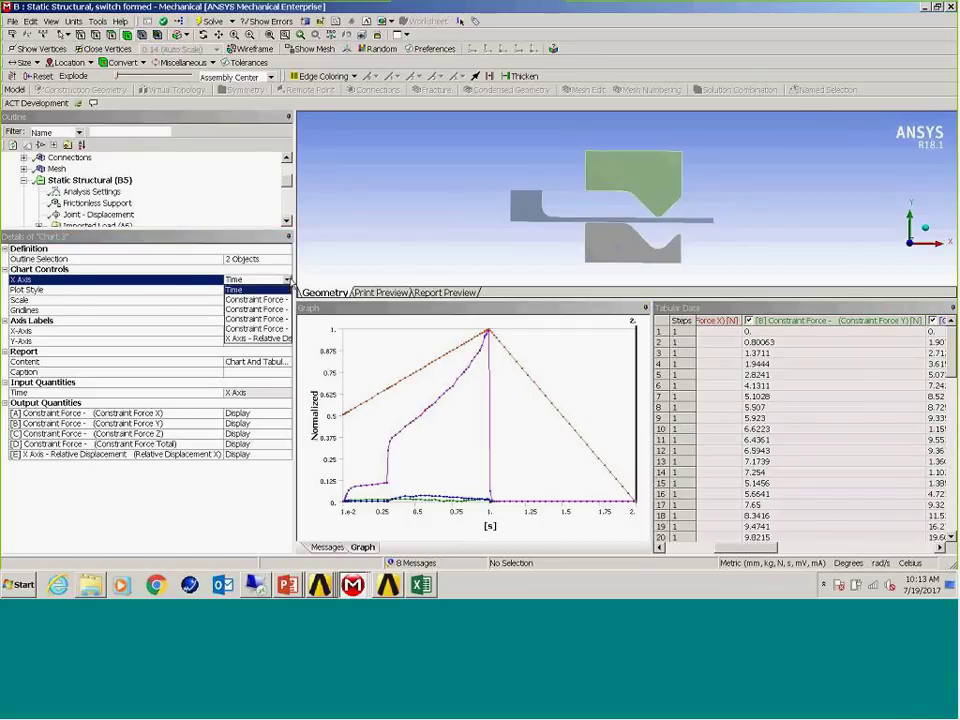
click(257, 340)
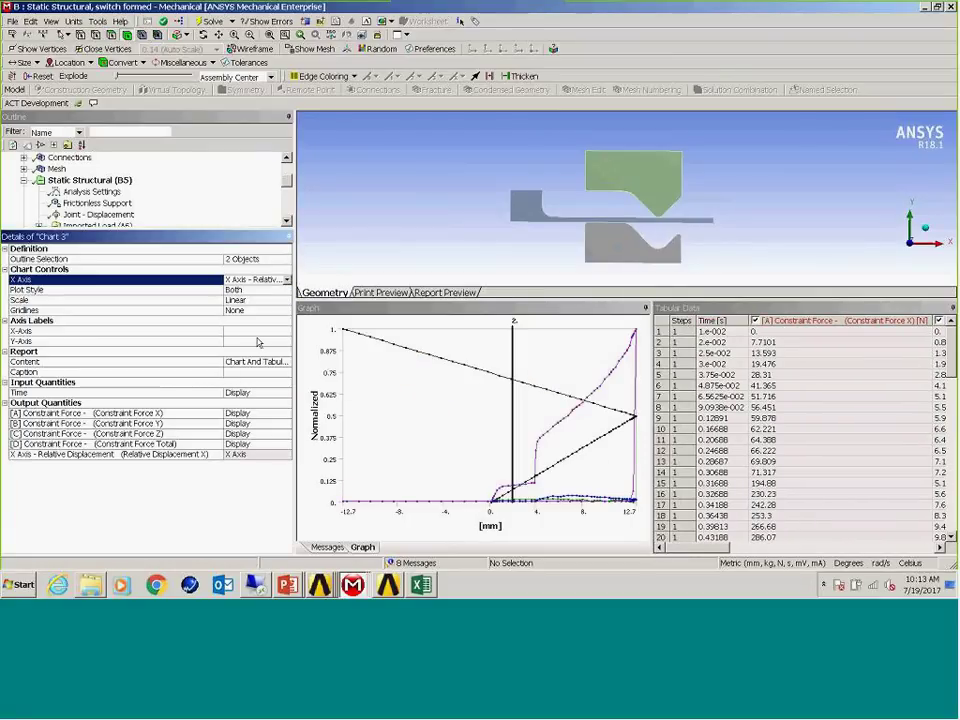
click(270, 291)
click(271, 292)
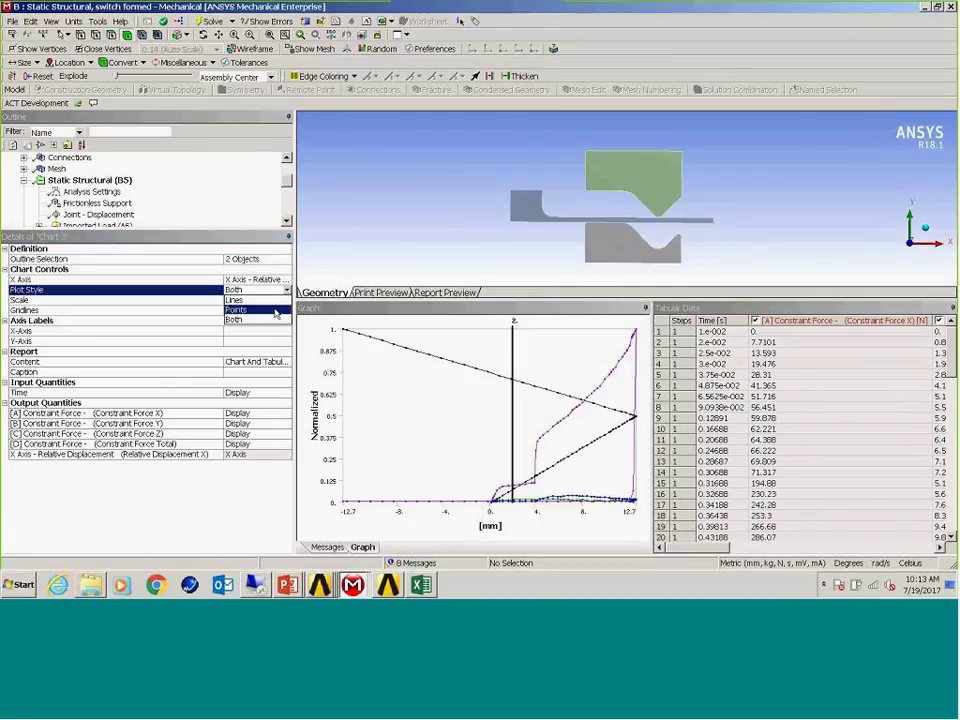
click(252, 321)
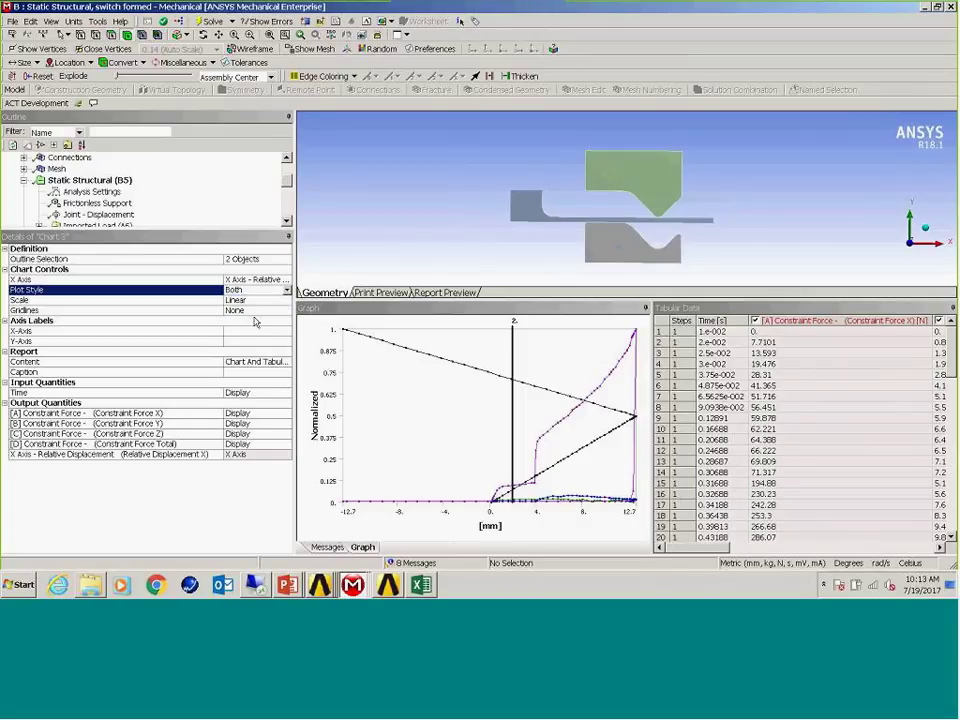
click(260, 300)
click(287, 300)
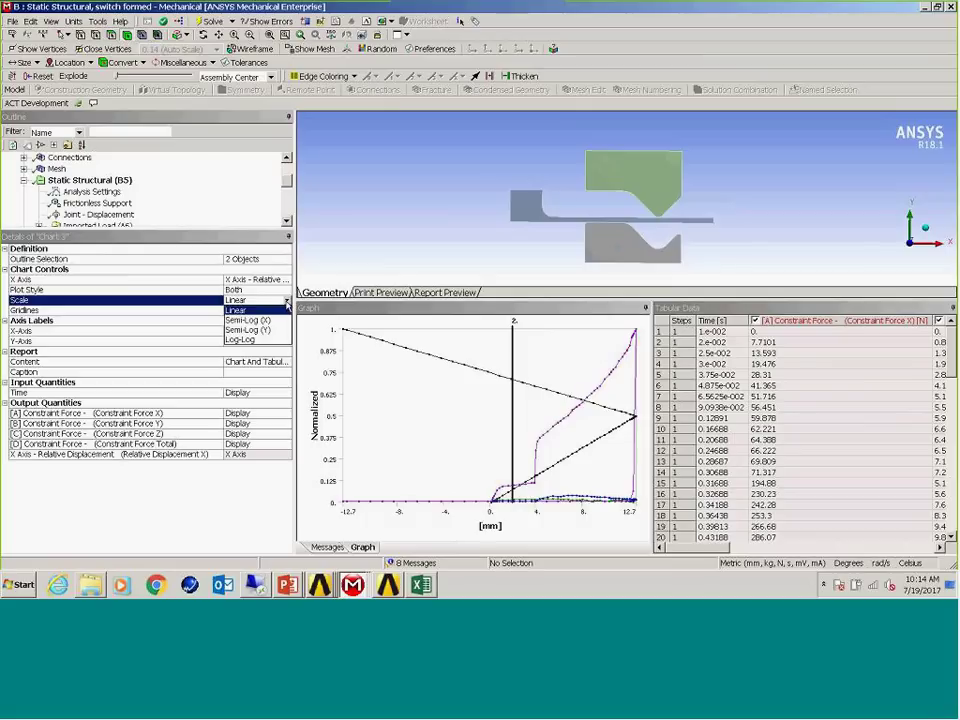
click(258, 311)
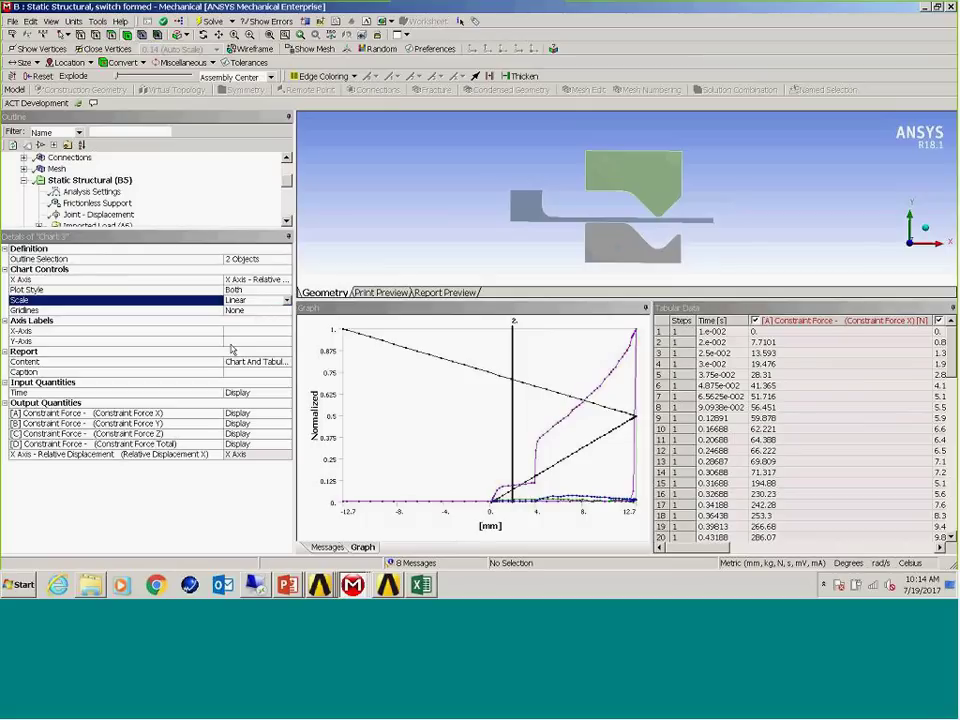
Label the axes 'displacement' and 'force' and caption the chart 'chart demo'
click(242, 331)
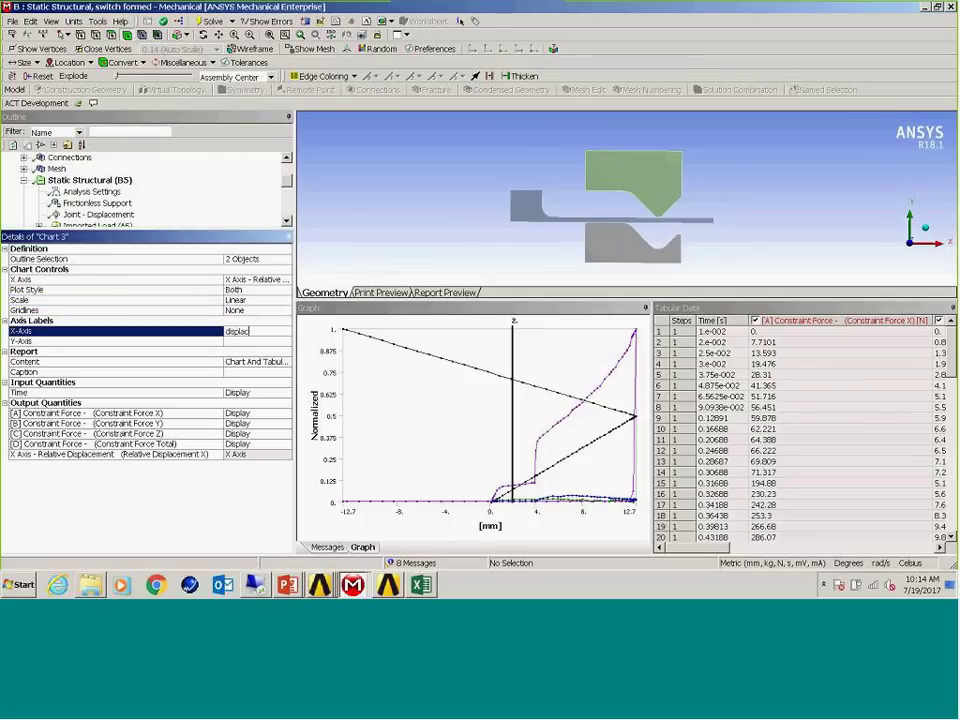
text(displacement)
click(246, 341)
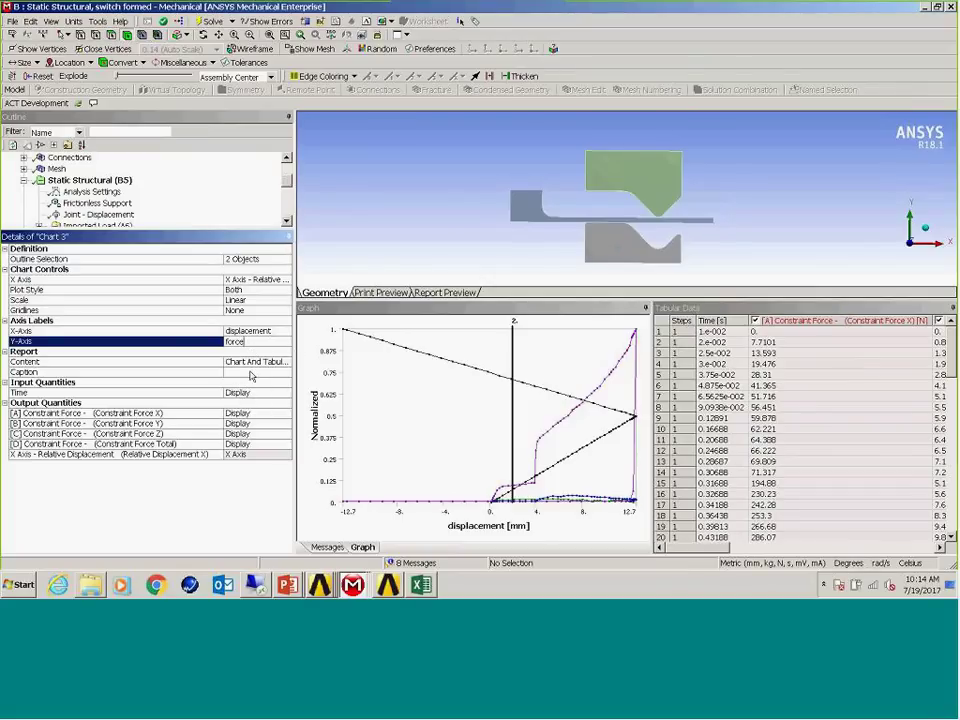
click(258, 373)
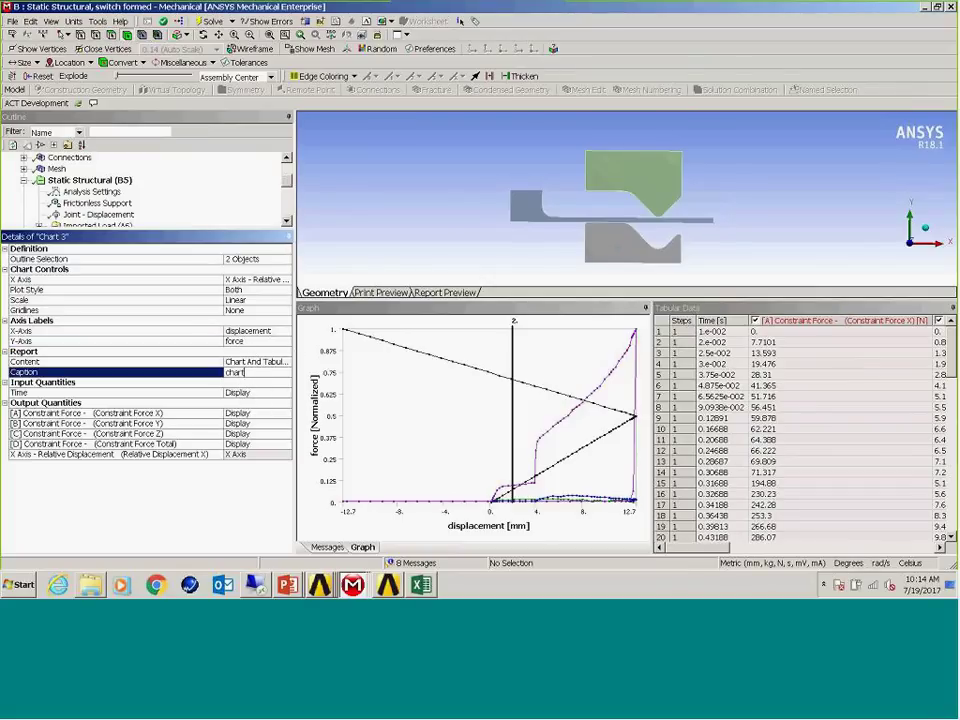
text(chart demop)
Set Time and the Y, Z and Total constraint force curves to Omit
click(285, 396)
click(285, 396)
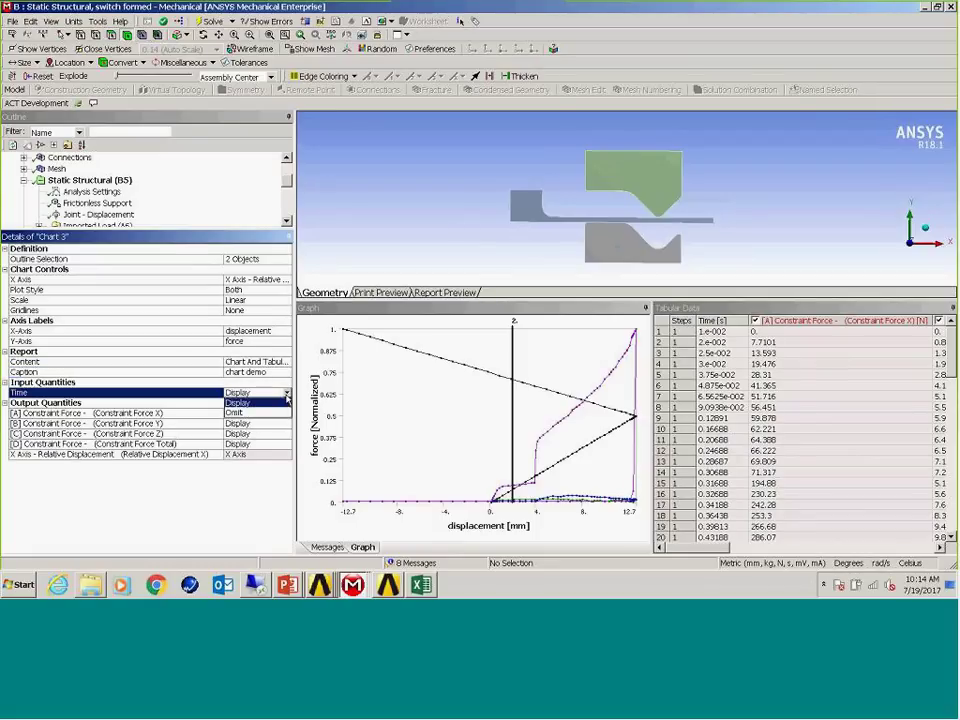
click(249, 413)
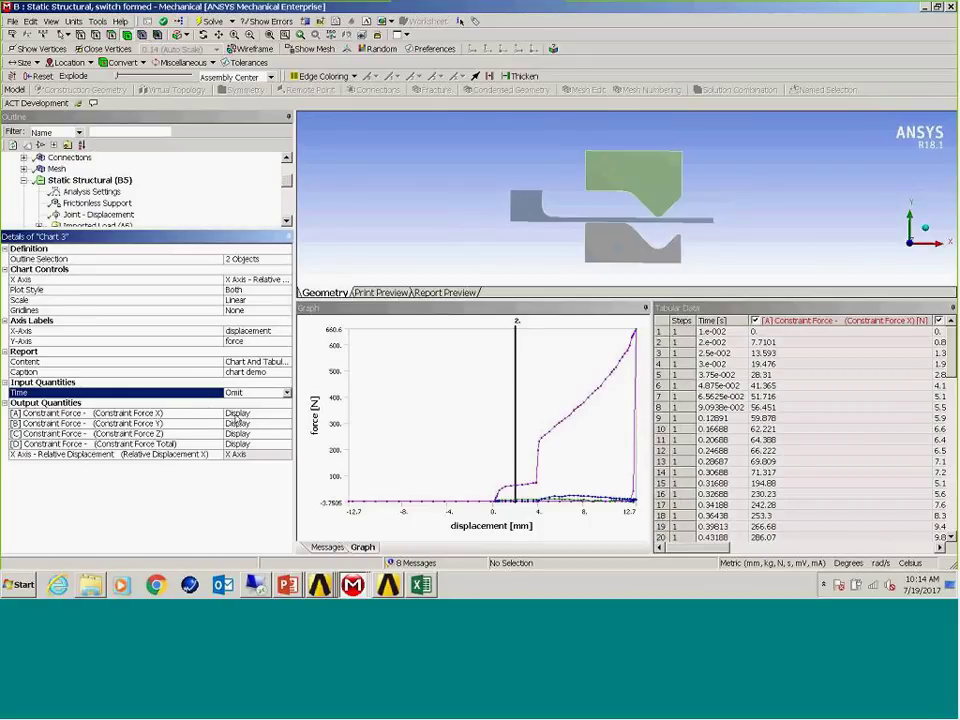
click(238, 424)
click(240, 424)
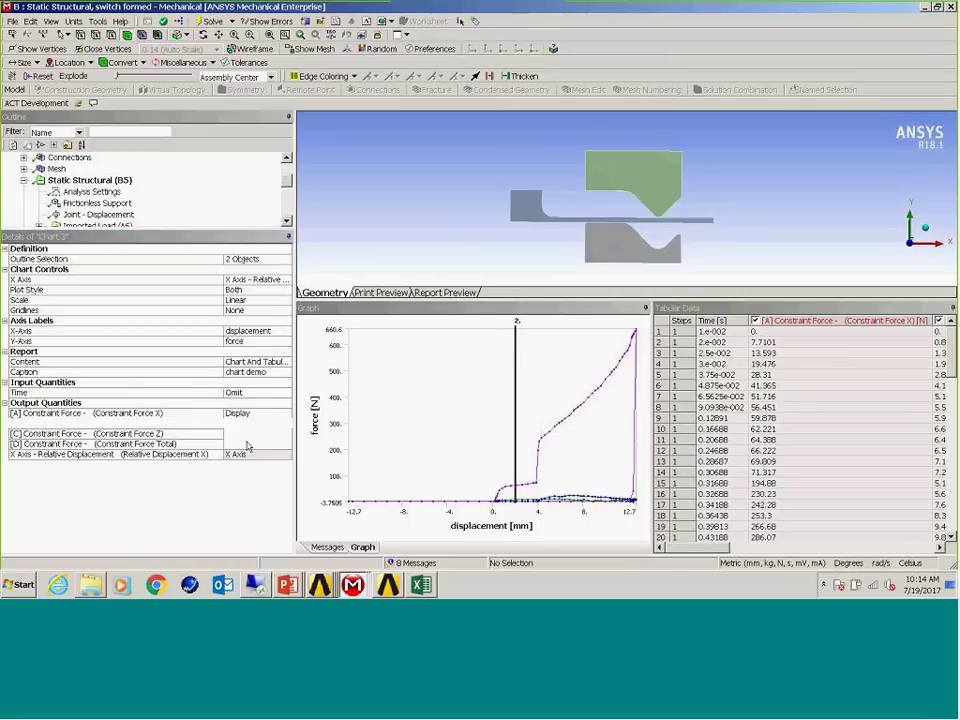
click(254, 437)
click(256, 433)
click(287, 437)
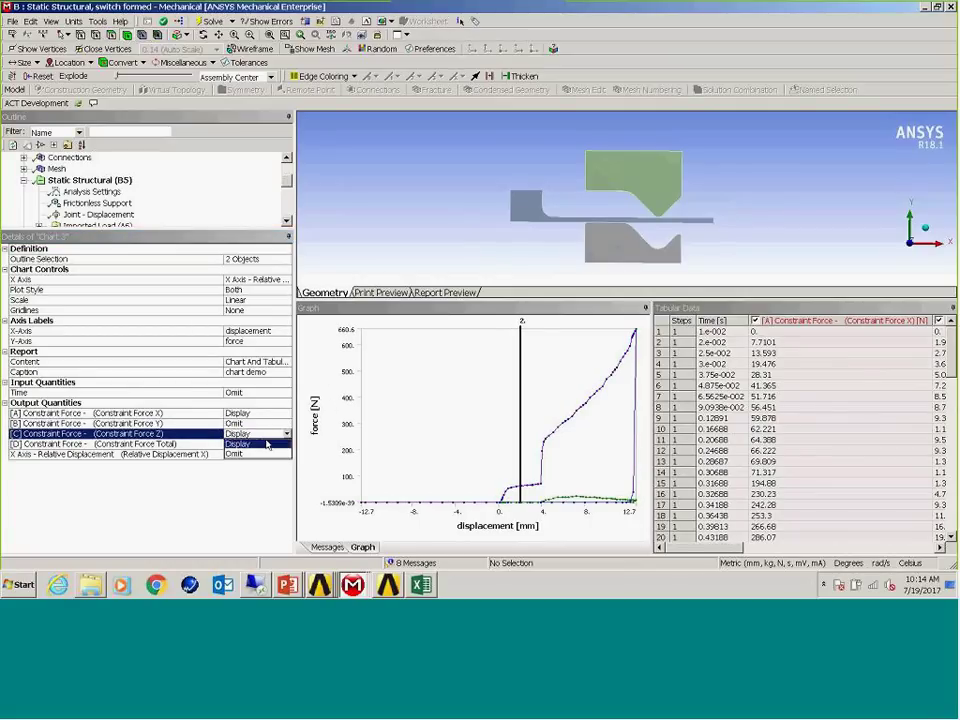
click(248, 454)
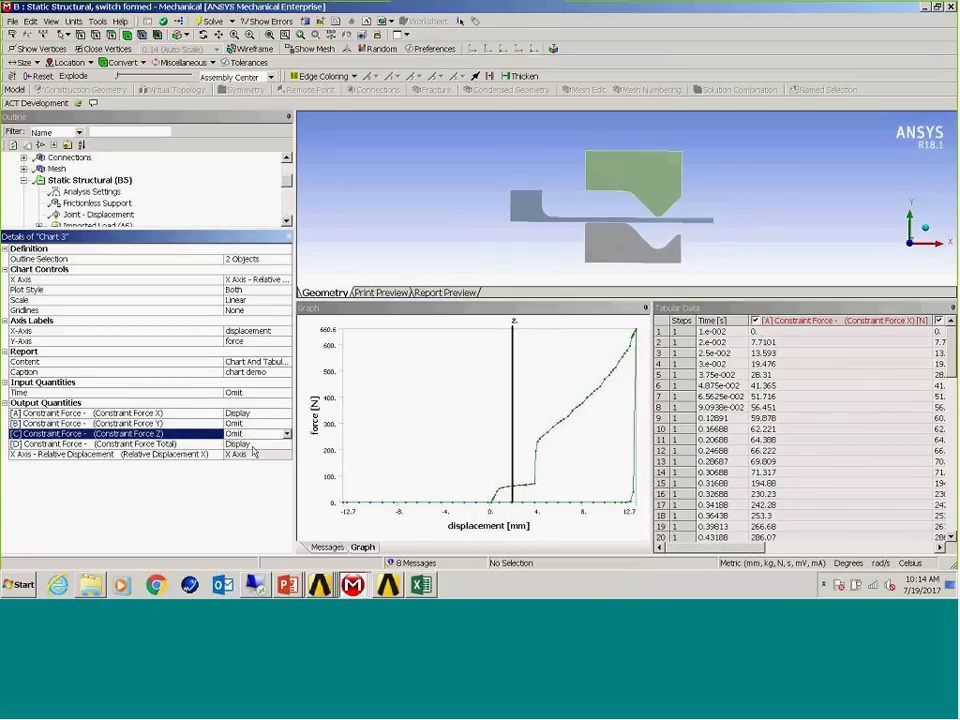
click(250, 444)
click(287, 444)
click(245, 466)
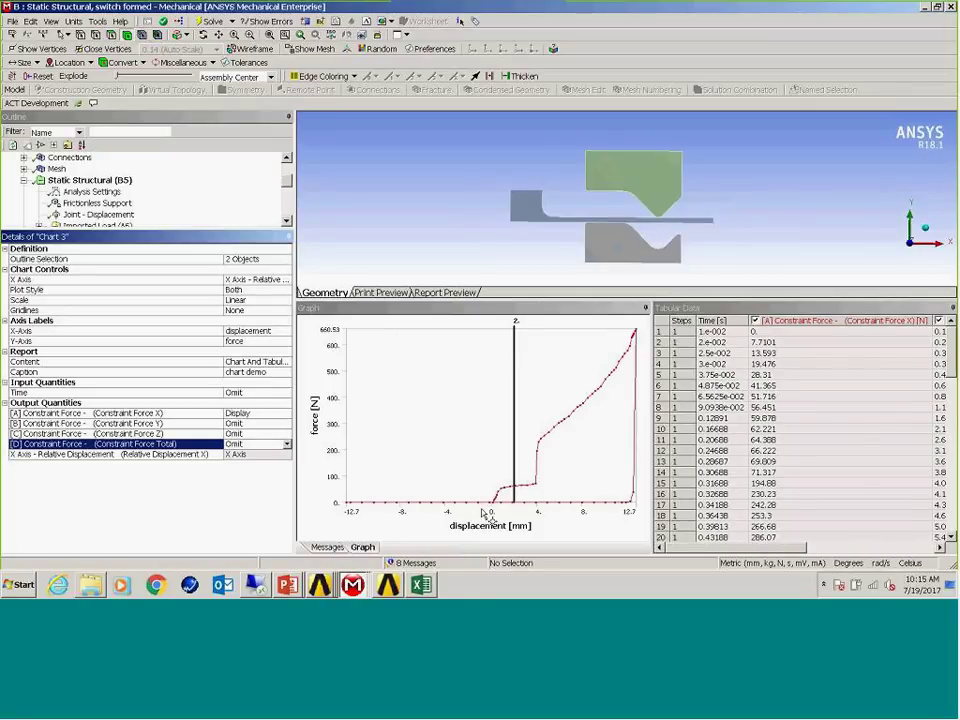
click(112, 215)
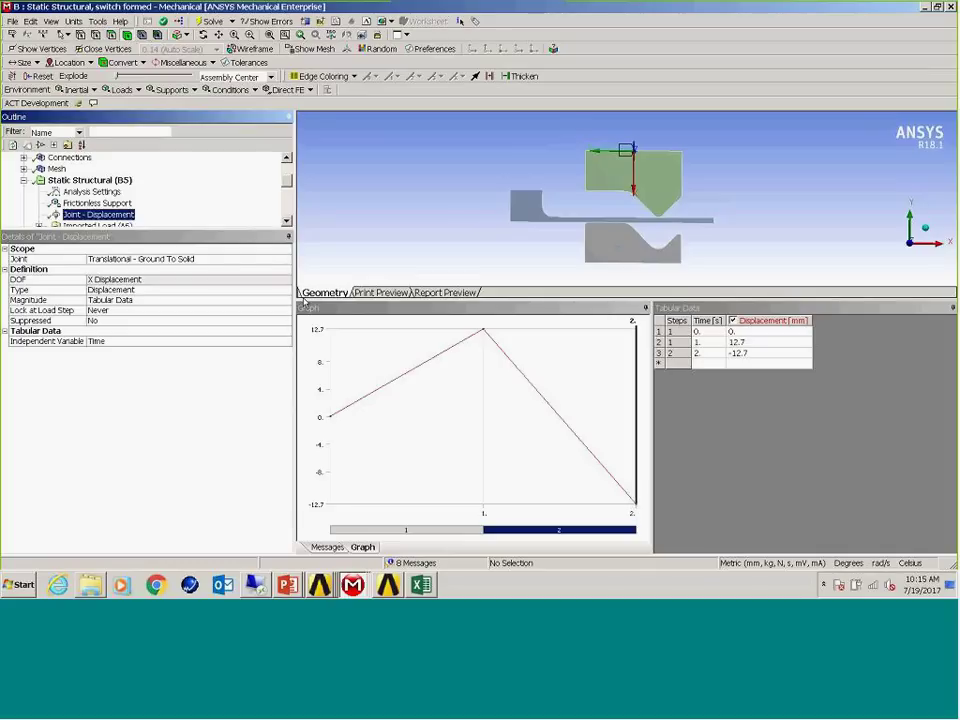
scroll(288, 212, down, 5)
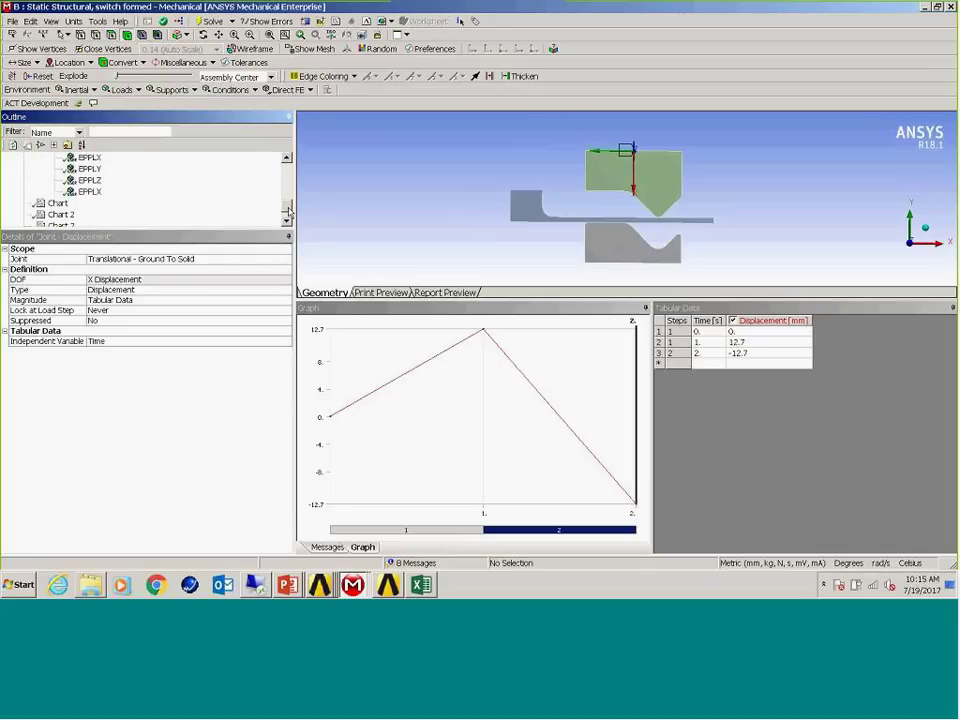
scroll(288, 212, down, 1)
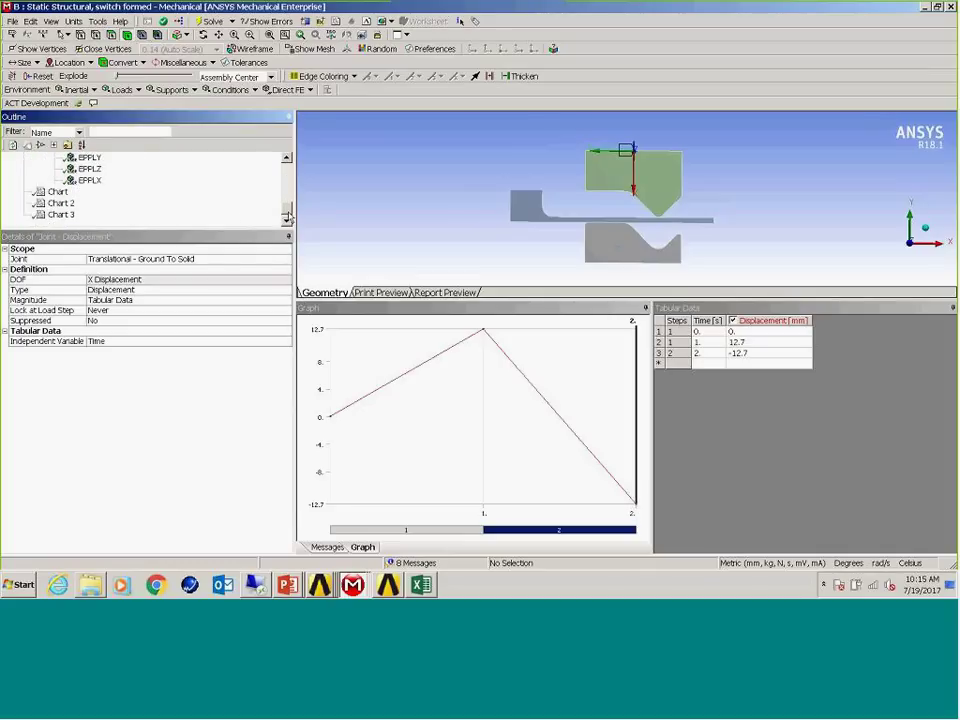
click(62, 215)
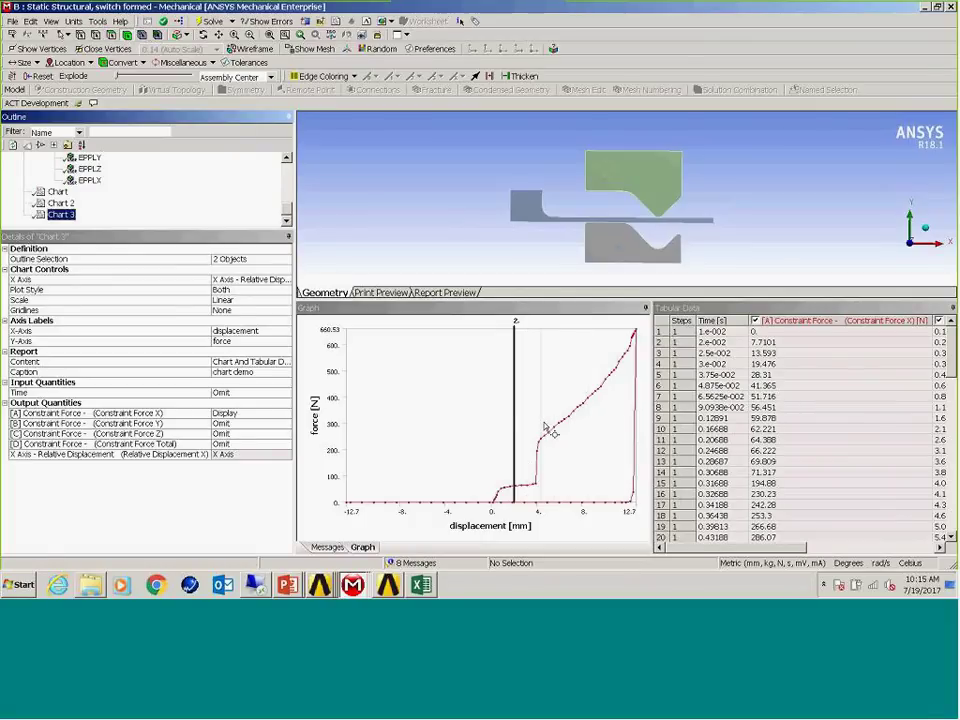
Show Chart 3's force-versus-displacement graph and widen its table to reveal the displacement column
click(362, 547)
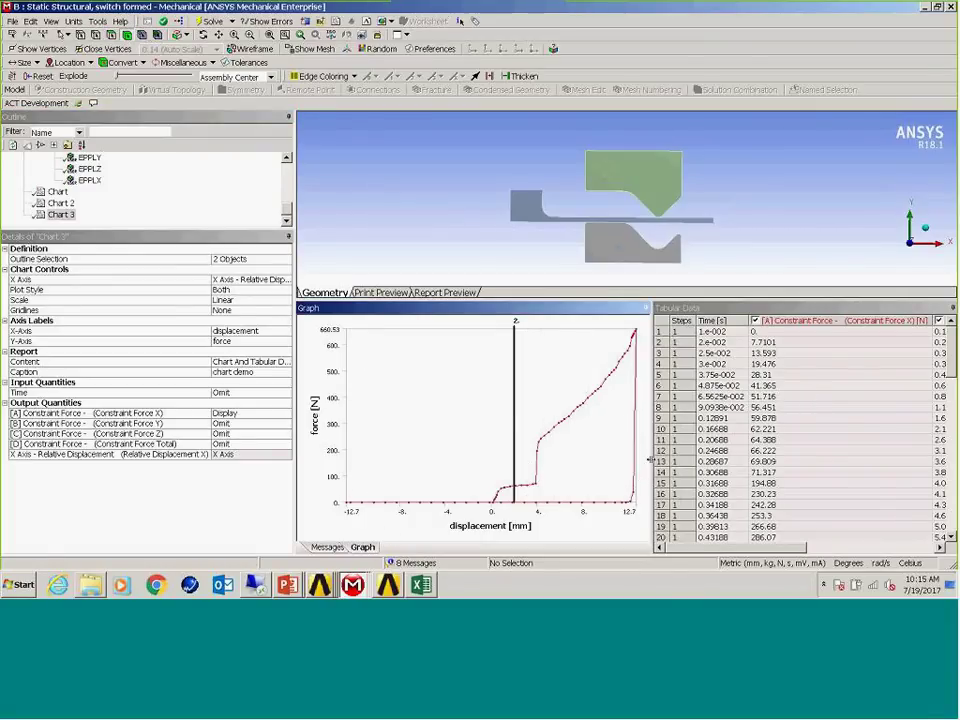
drag(651, 460, 551, 460)
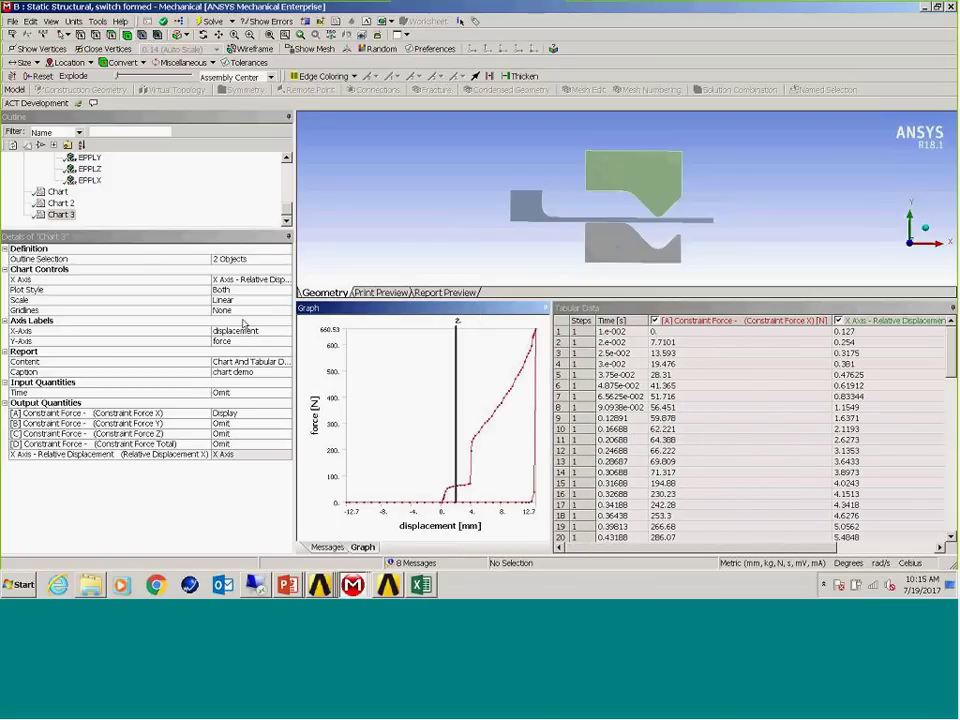
right_click(724, 353)
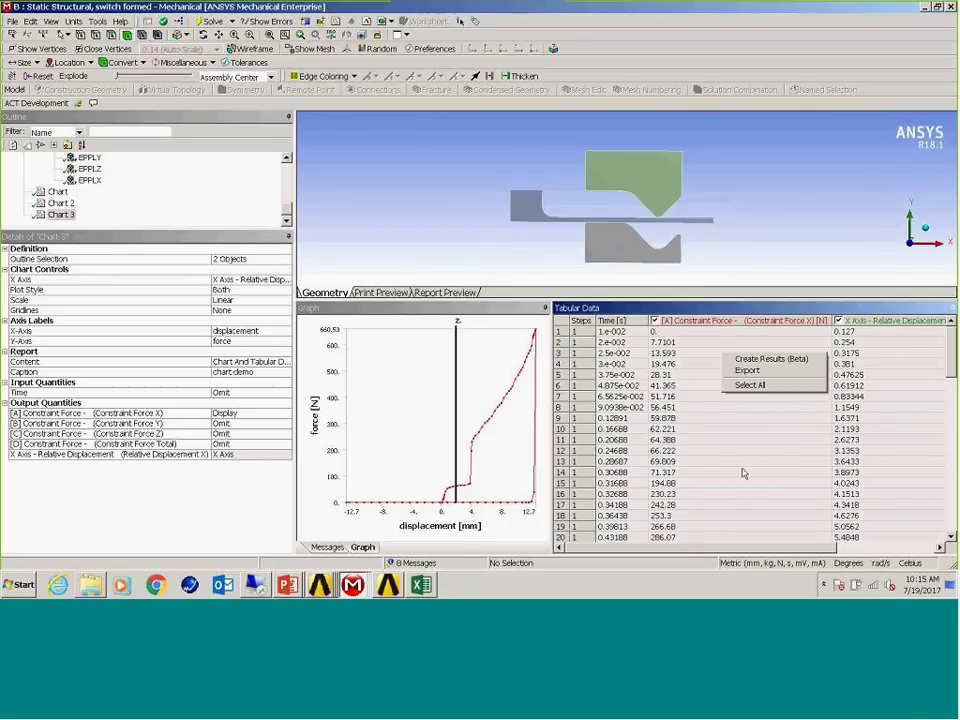
click(648, 303)
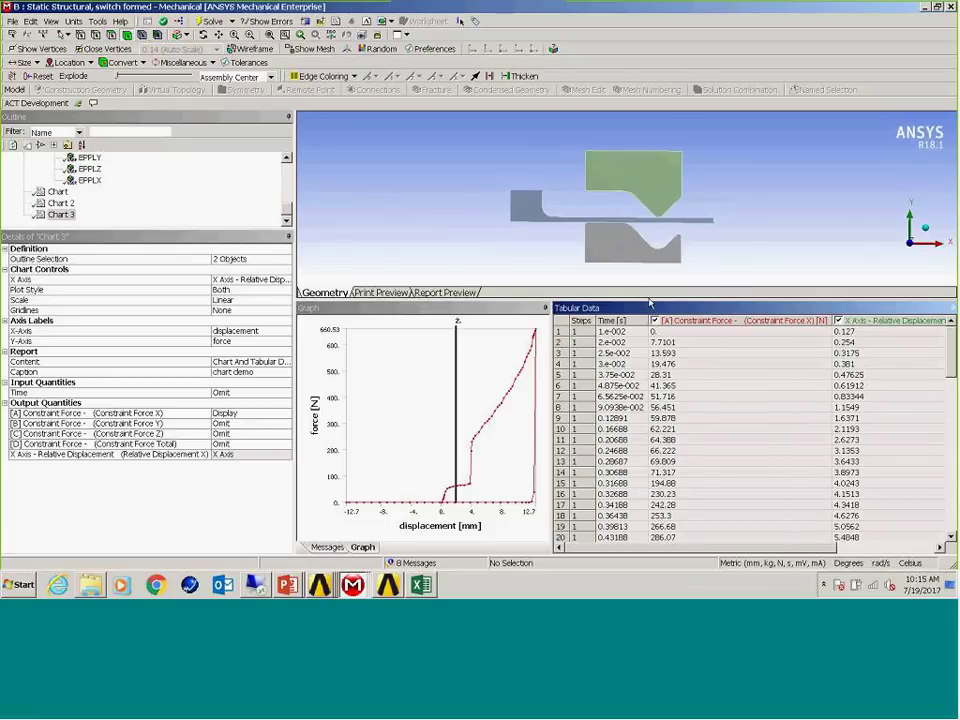
drag(648, 303, 790, 358)
click(287, 584)
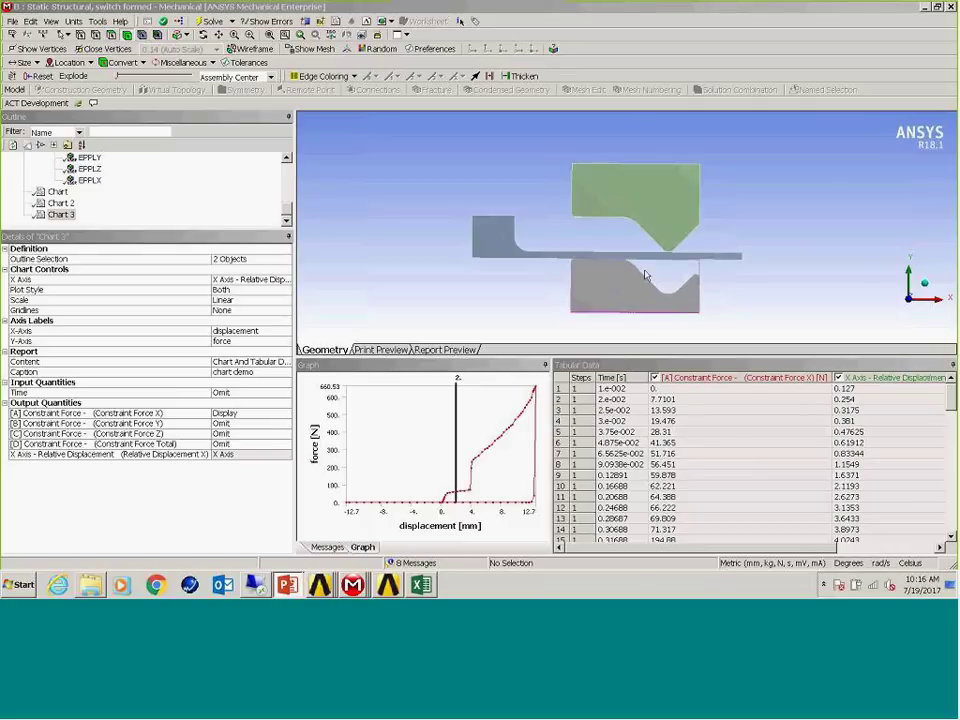
Insert a User Defined Result under Solution (B6) and reselect the Solution (B6) branch
drag(240, 231, 240, 408)
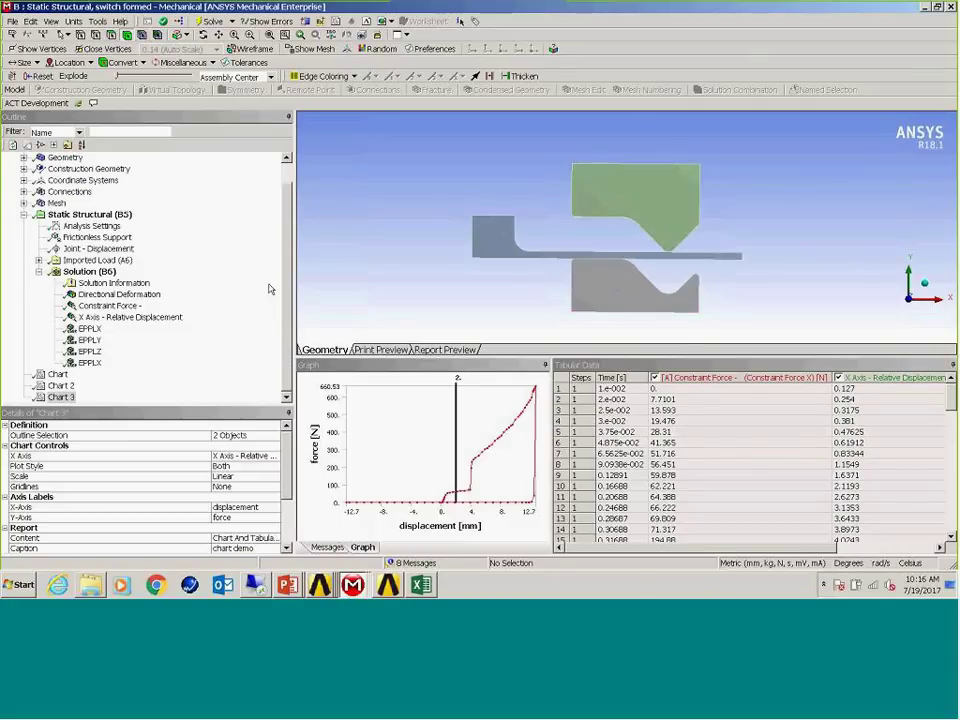
click(119, 294)
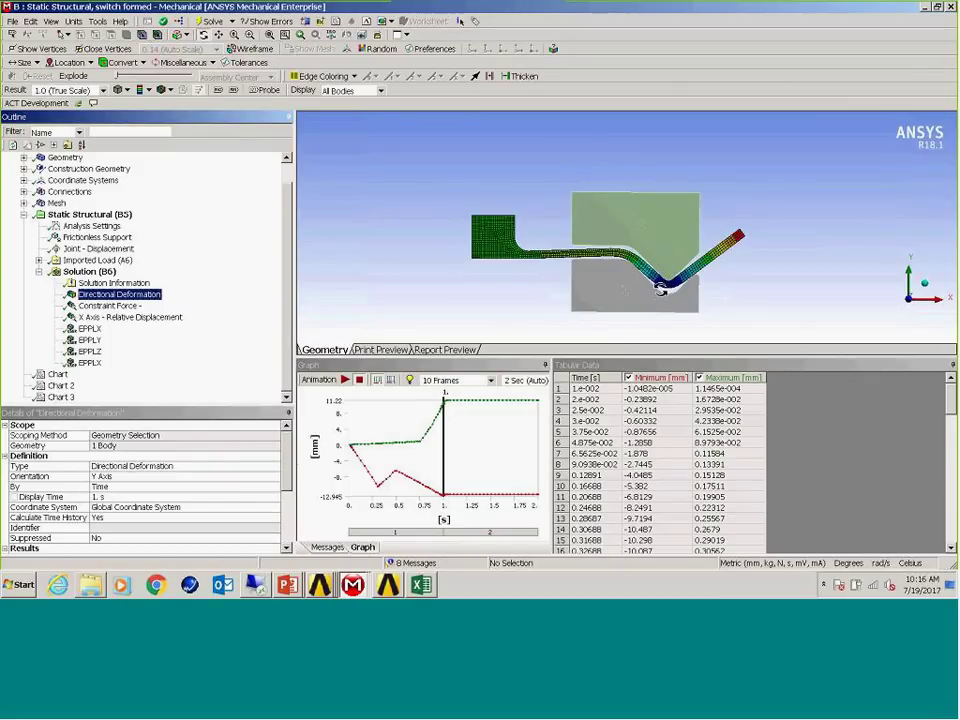
click(95, 271)
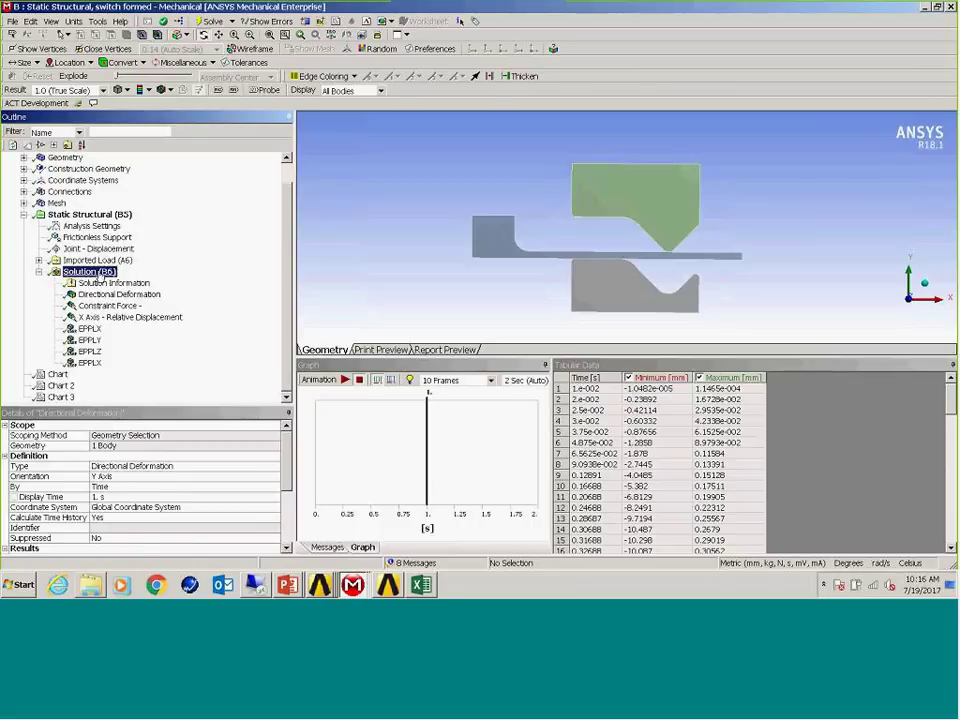
right_click(99, 271)
mouse_move(163, 279)
mouse_move(309, 281)
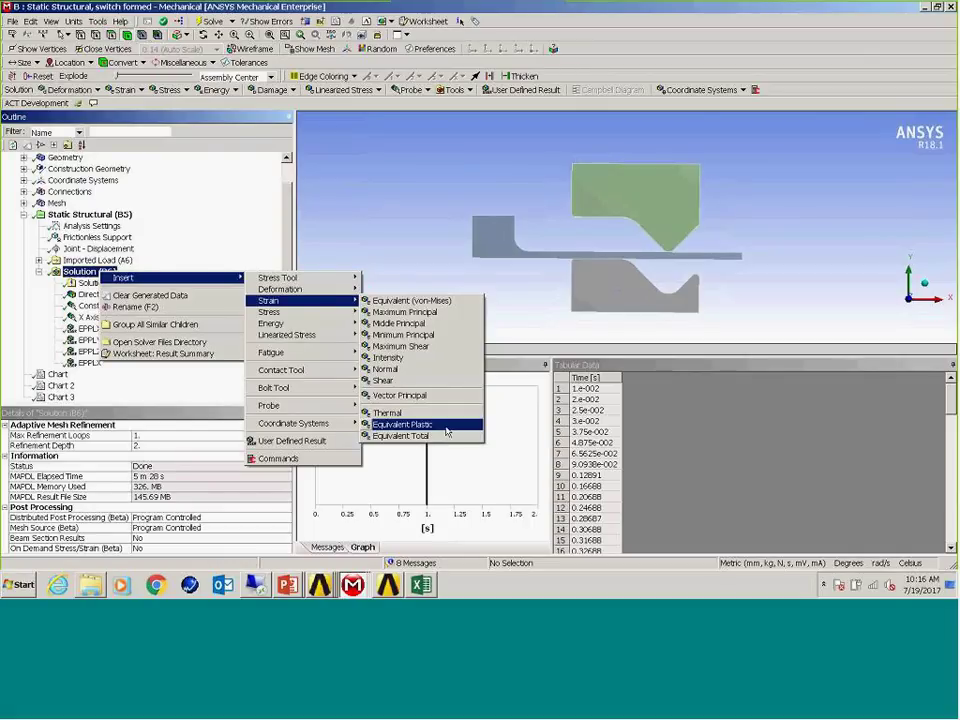
right_click(80, 271)
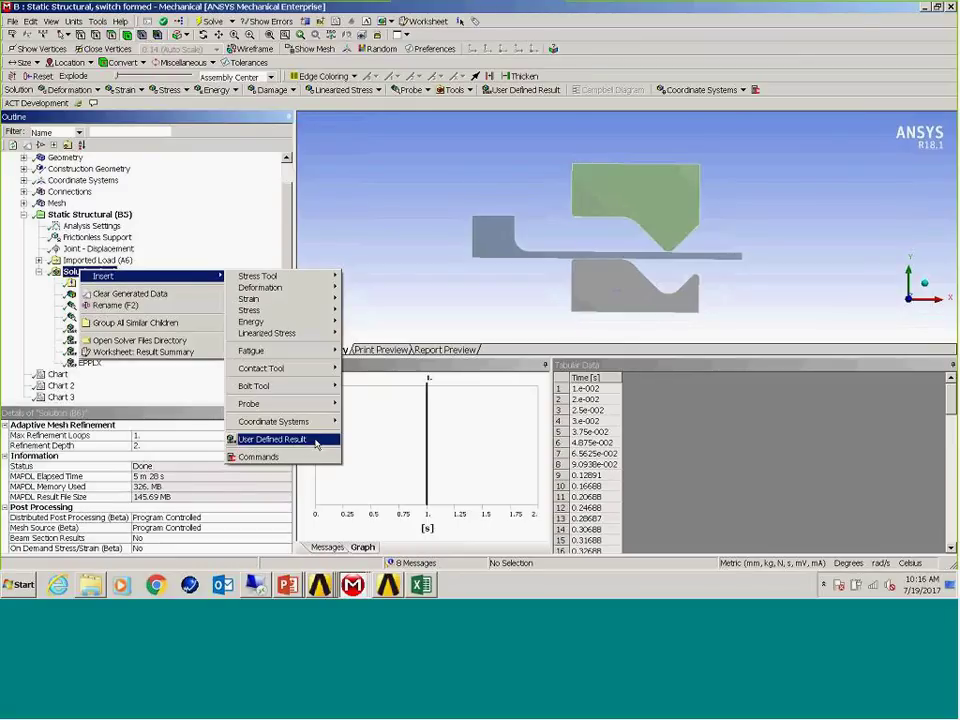
click(316, 441)
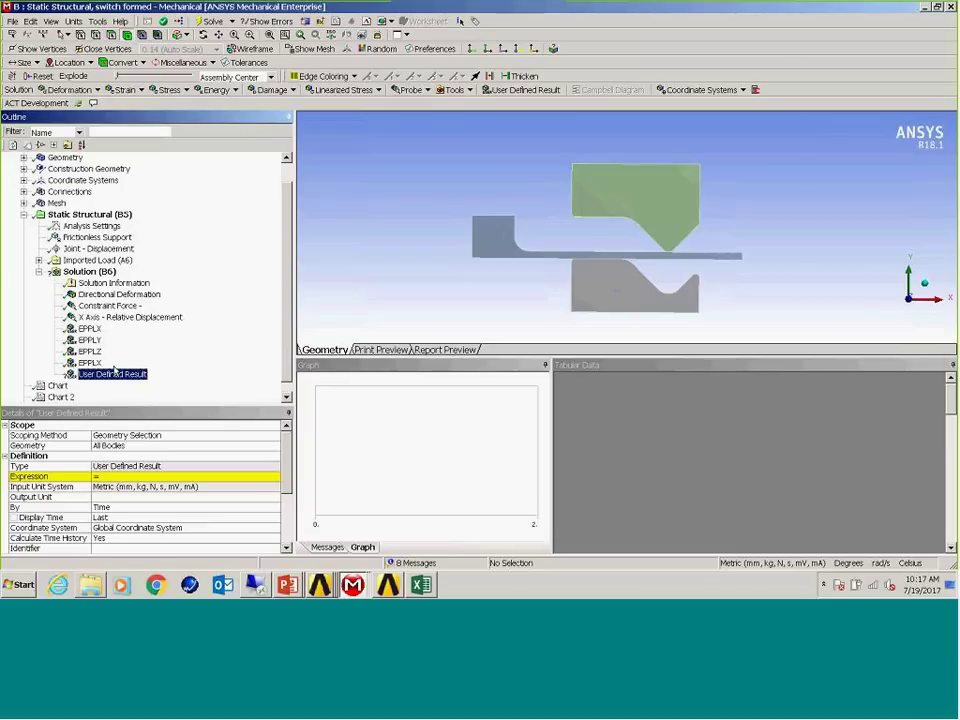
click(82, 271)
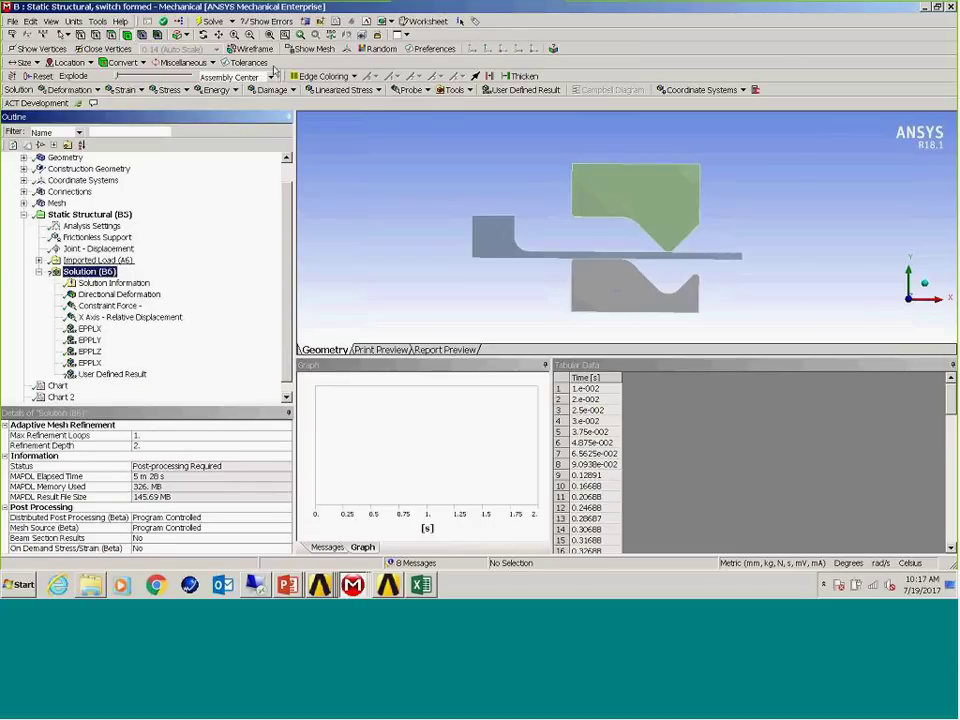
Open the Solution worksheet of available solver quantities and scroll down through it
click(417, 23)
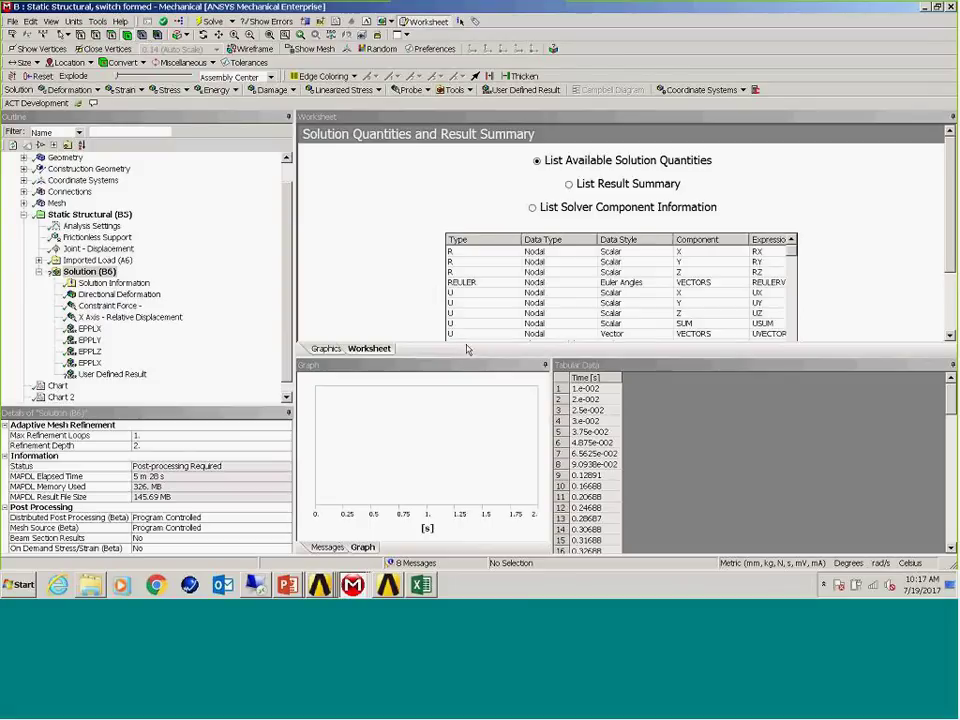
drag(471, 365, 467, 502)
scroll(807, 193, down, 1)
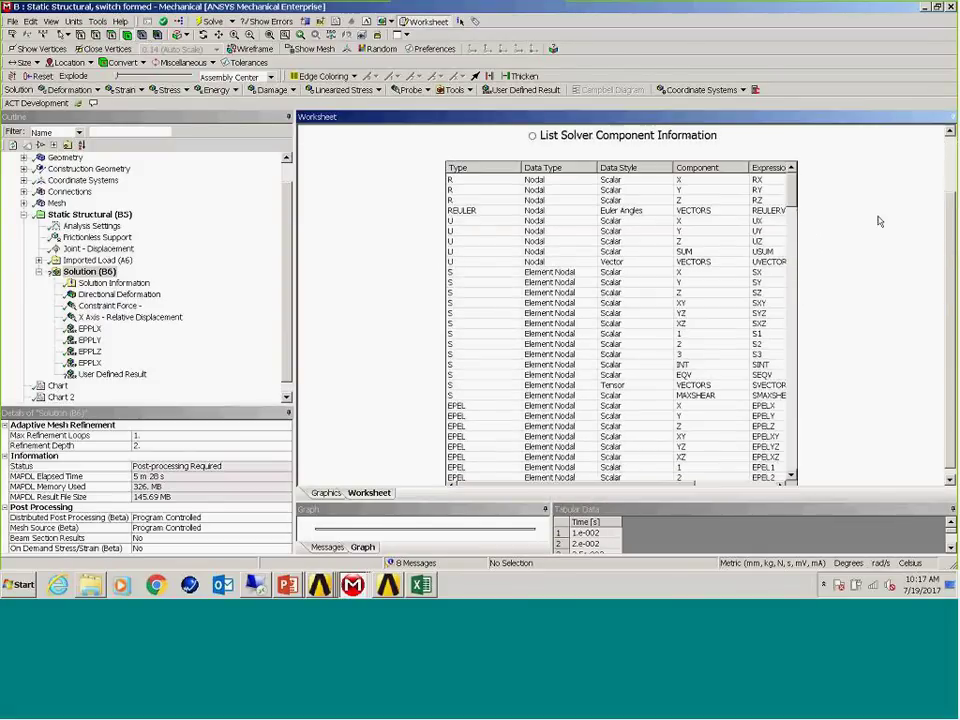
scroll(620, 320, down, 20)
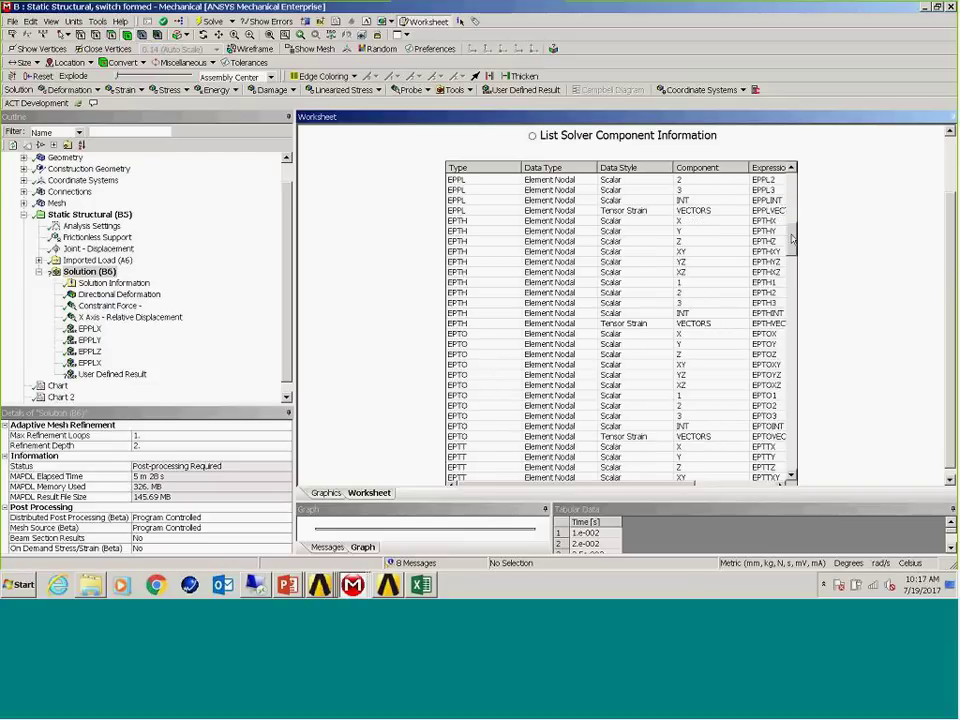
scroll(620, 320, down, 20)
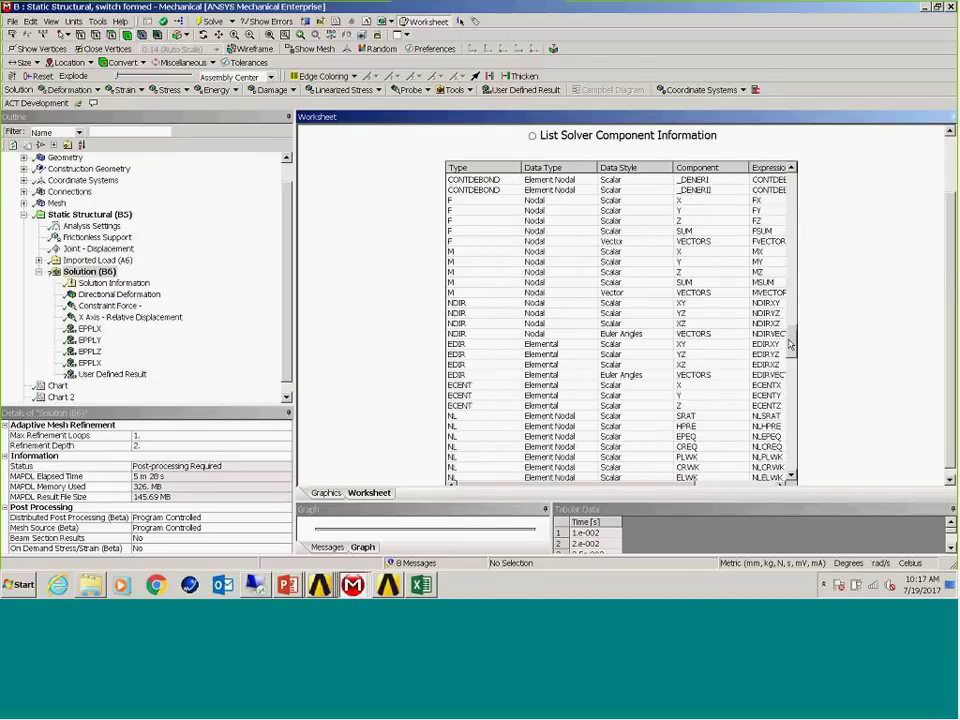
drag(792, 426, 800, 183)
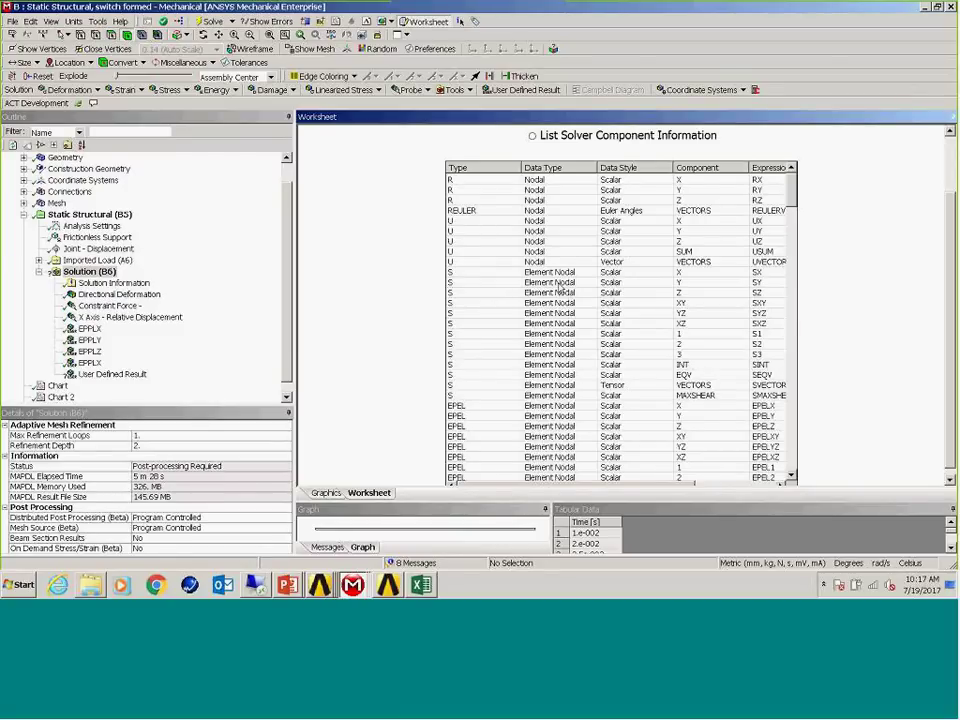
scroll(494, 305, down, 4)
scroll(443, 277, down, 5)
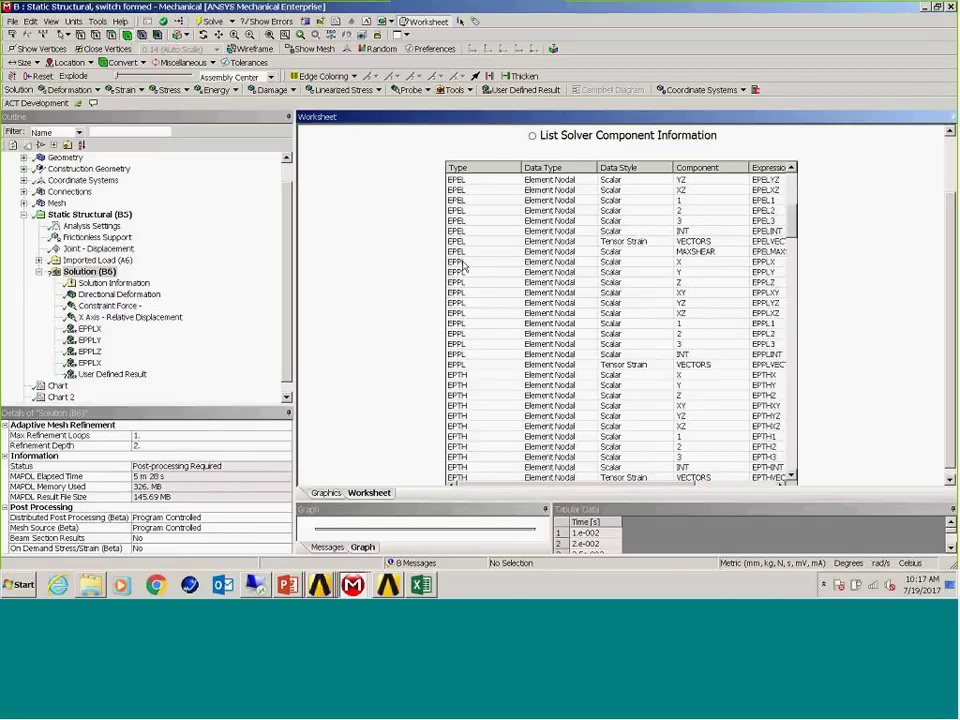
Select the EPPL X plastic strain component row in the worksheet
click(452, 262)
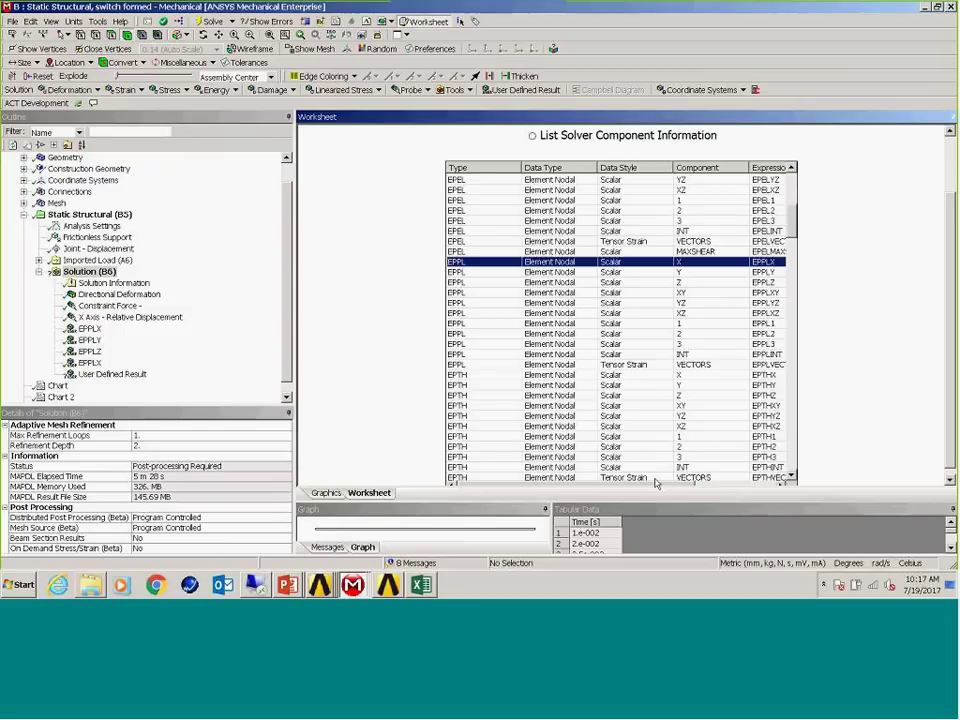
click(700, 484)
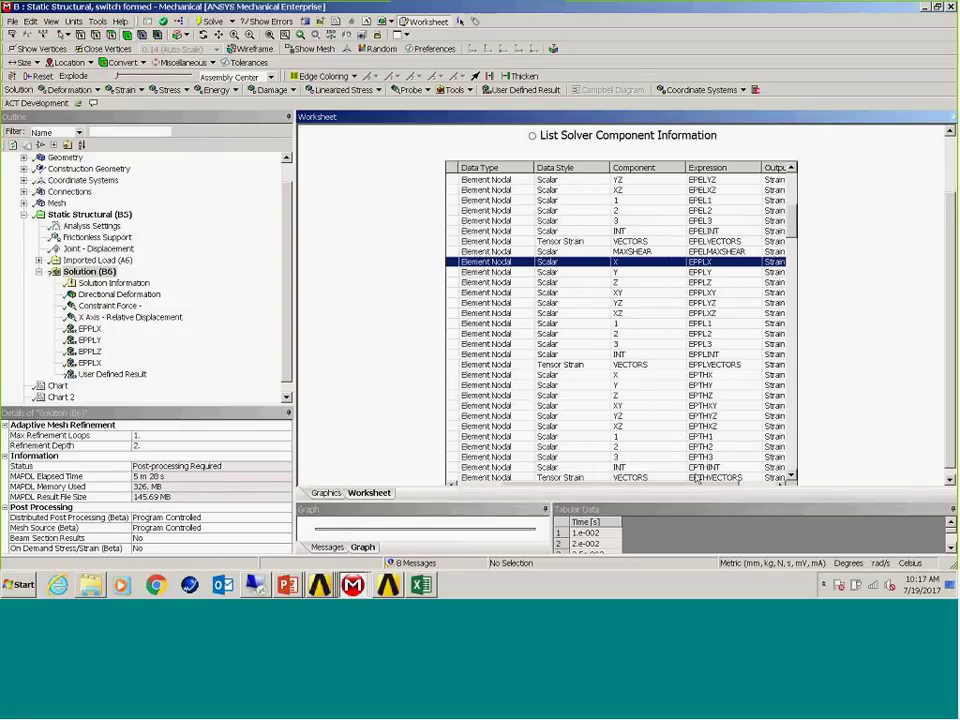
click(745, 484)
click(744, 484)
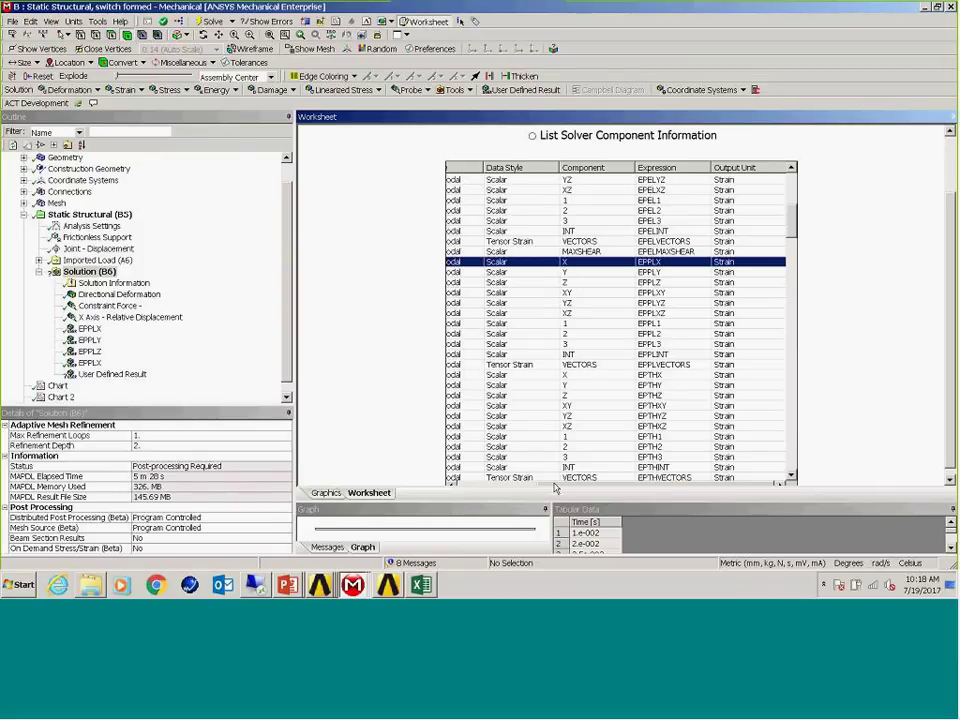
click(458, 485)
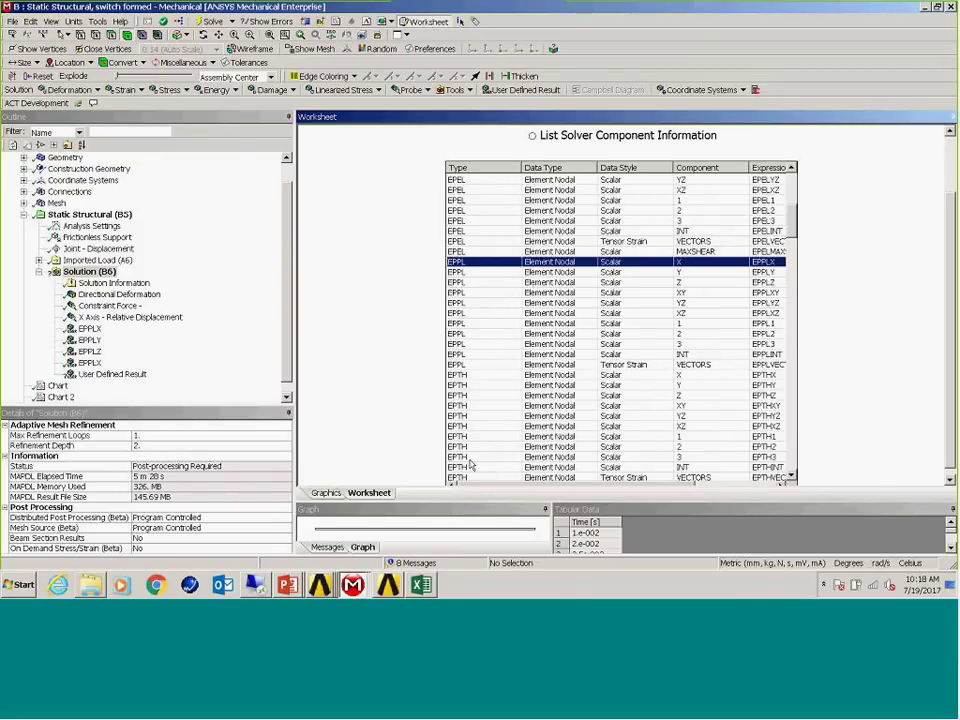
Create an EPPLX user-defined result from the EPPL X component
right_click(484, 266)
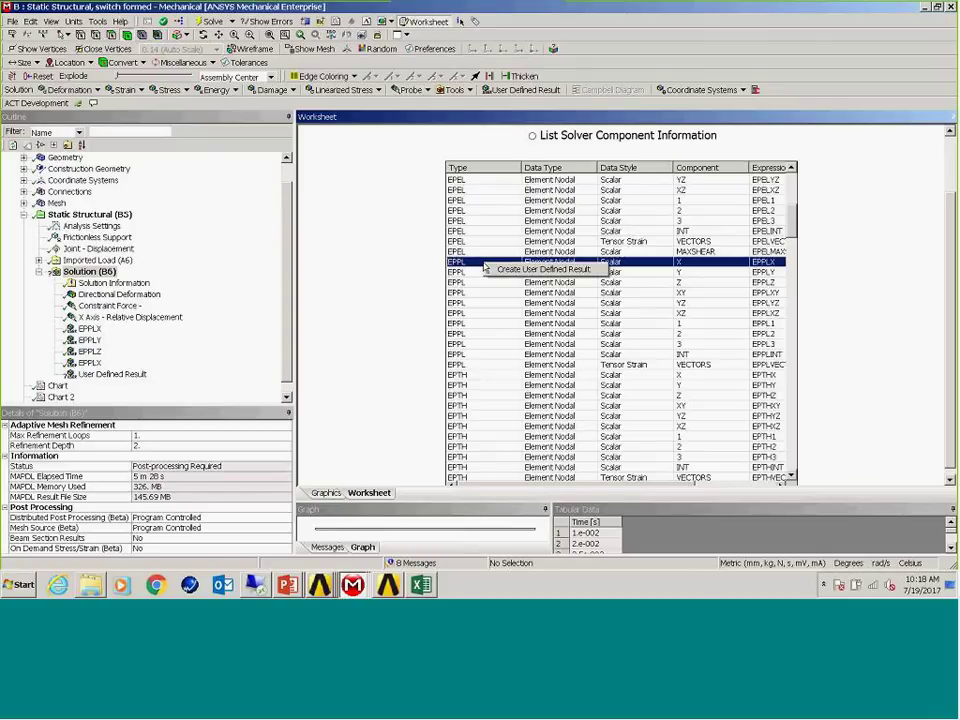
click(543, 270)
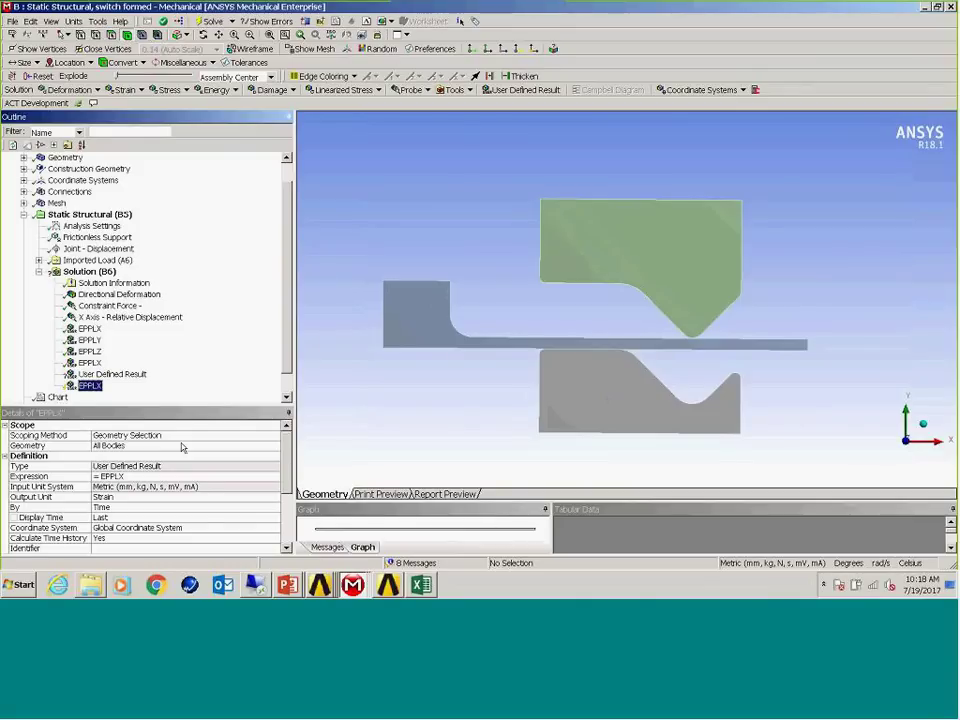
click(89, 387)
Delete the empty User Defined Result and evaluate all results, including EPPLX
right_click(113, 375)
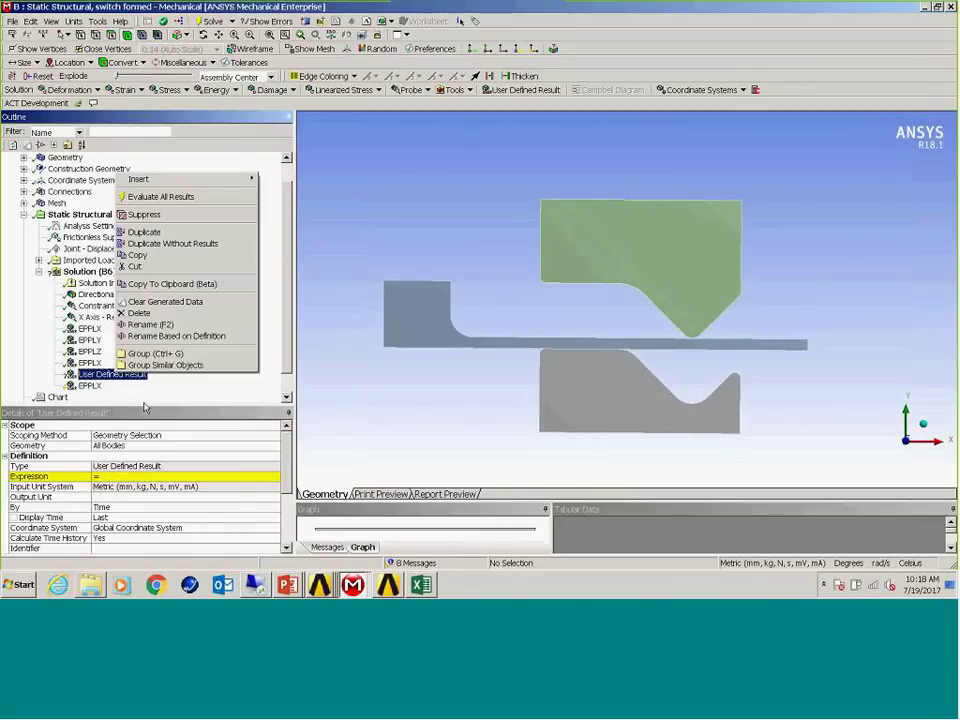
click(139, 313)
click(479, 336)
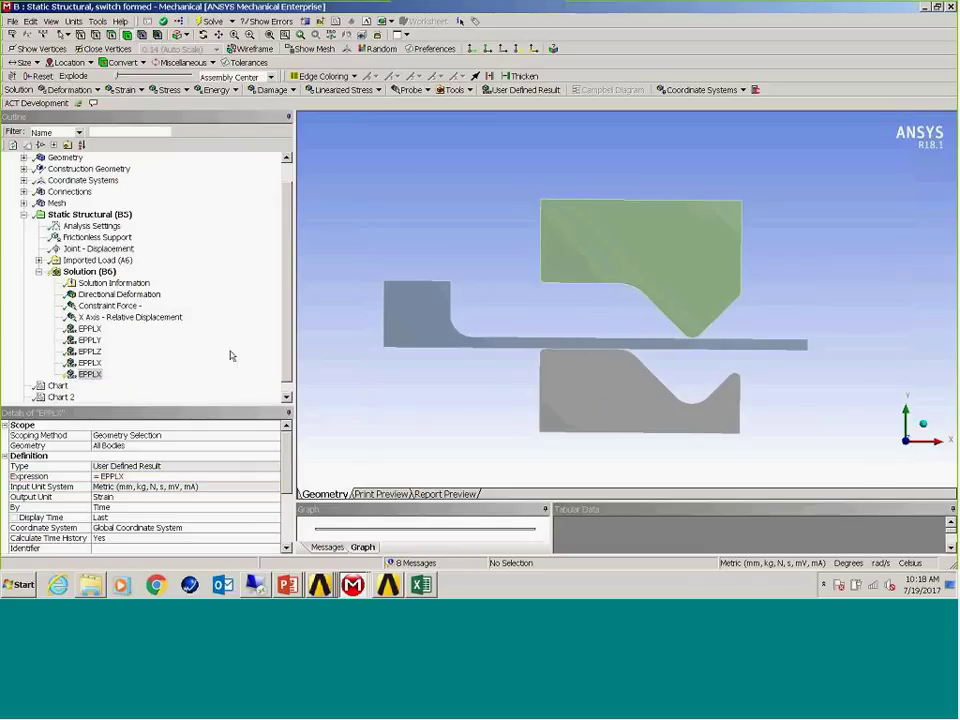
right_click(90, 373)
click(161, 196)
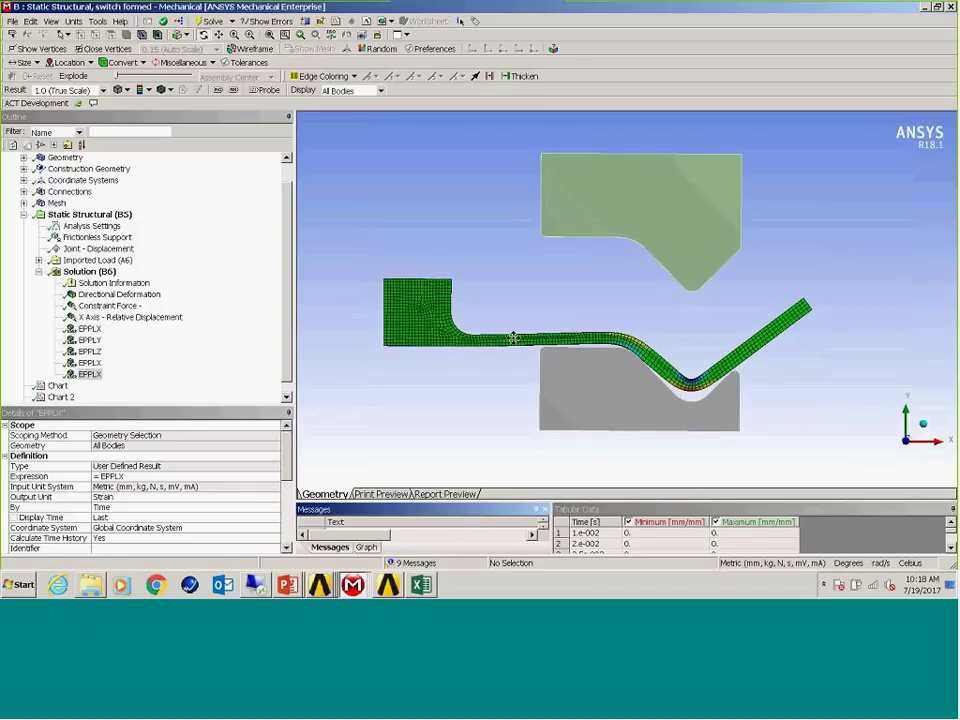
Check the force convergence history, then show the Solution (B6) worksheet with the window maximized
scroll(508, 330, down, 2)
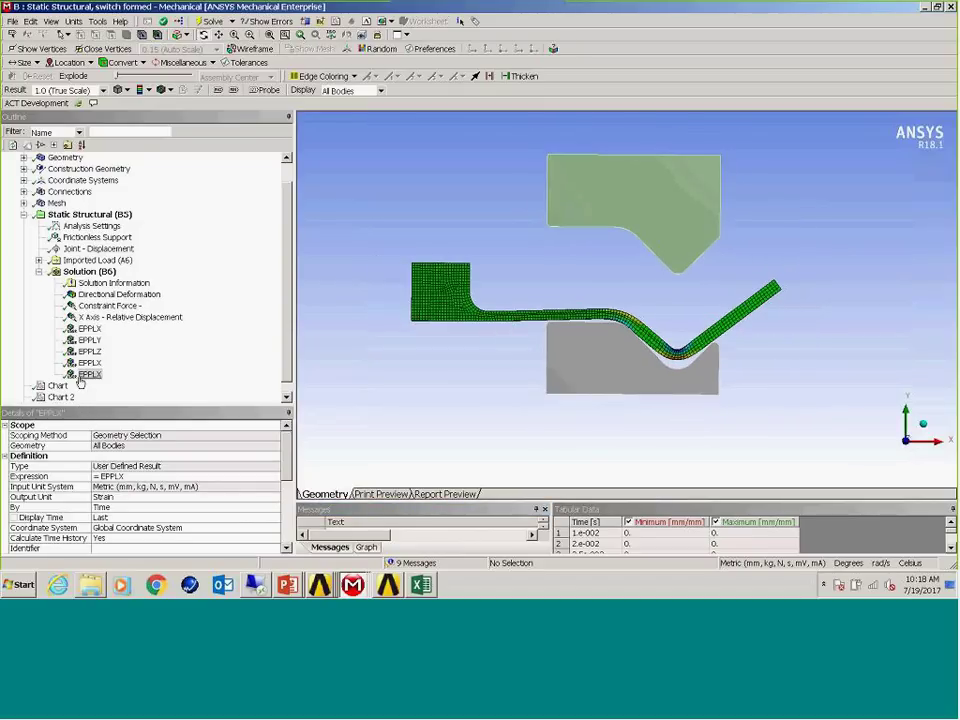
click(107, 284)
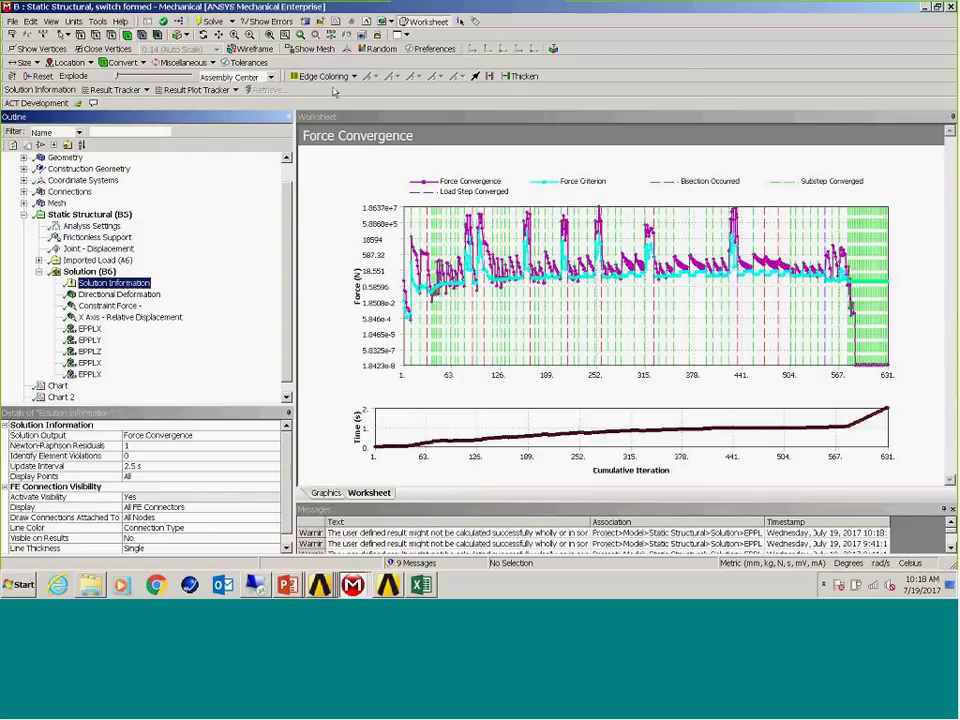
click(89, 271)
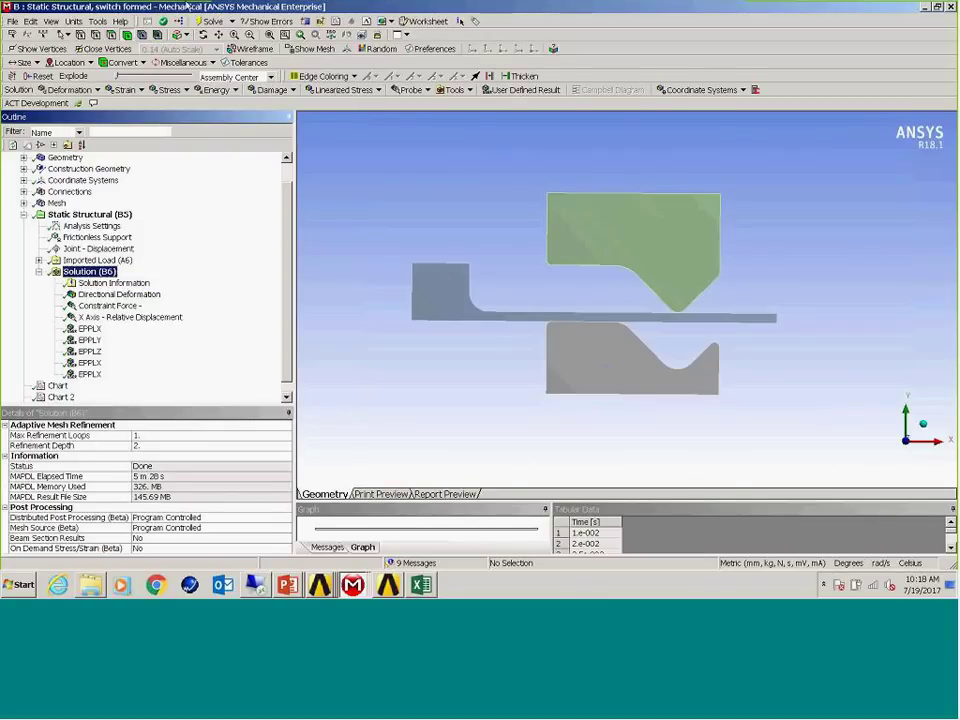
drag(605, 12, 604, 44)
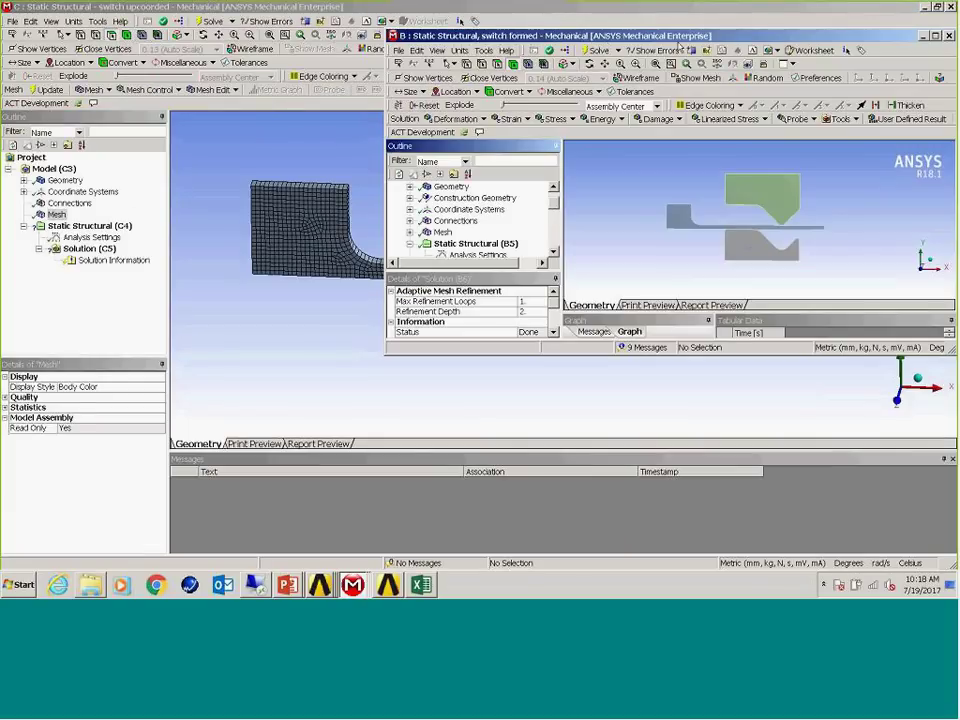
click(813, 50)
click(935, 35)
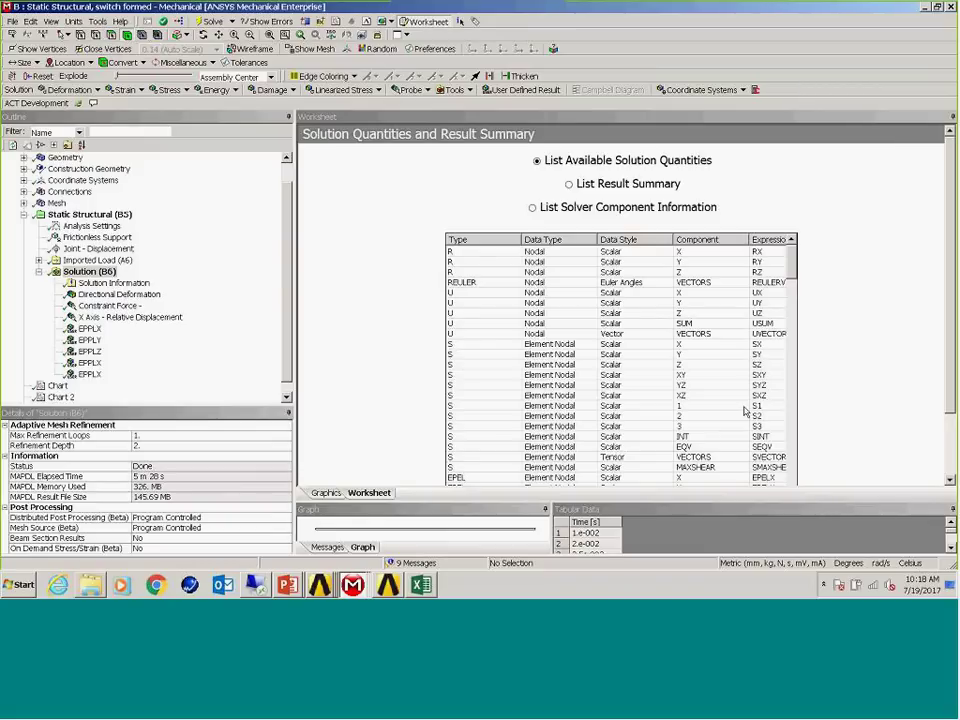
List the result summary, showing EPPLX from −0.27007 to 0.2692 and EPPLY from −0.13551 to 0.12957
key(alt+Tab)
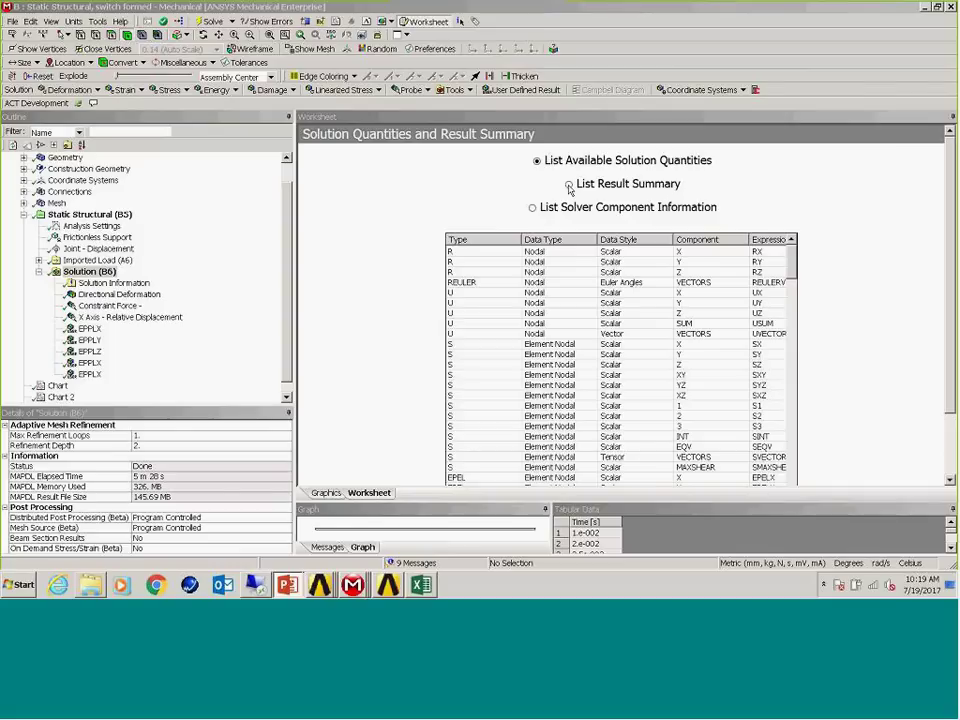
click(569, 186)
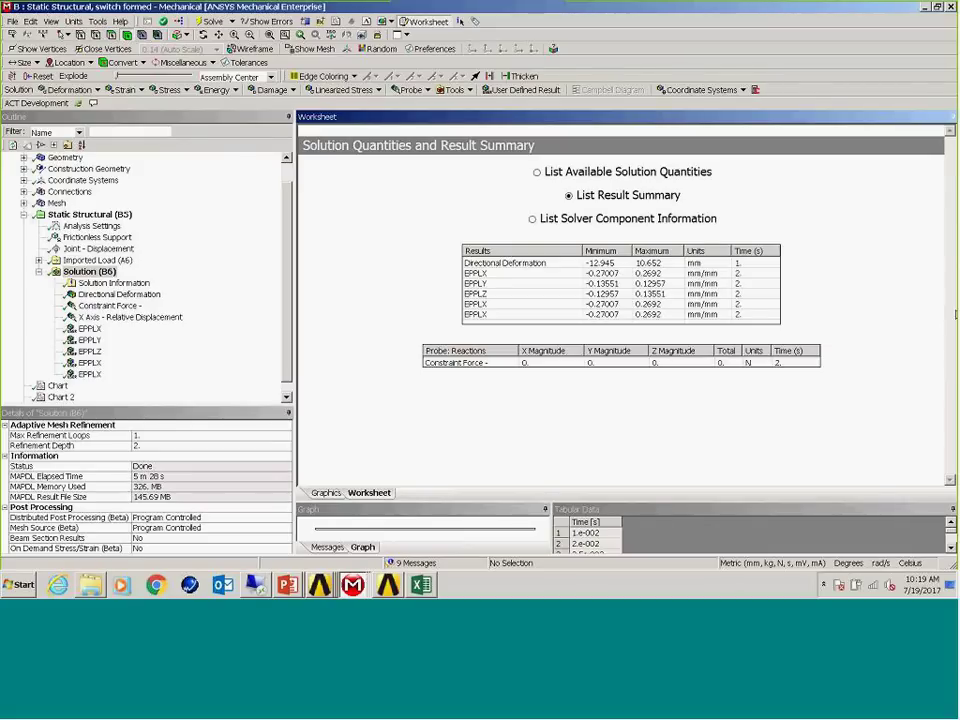
key(alt+Tab)
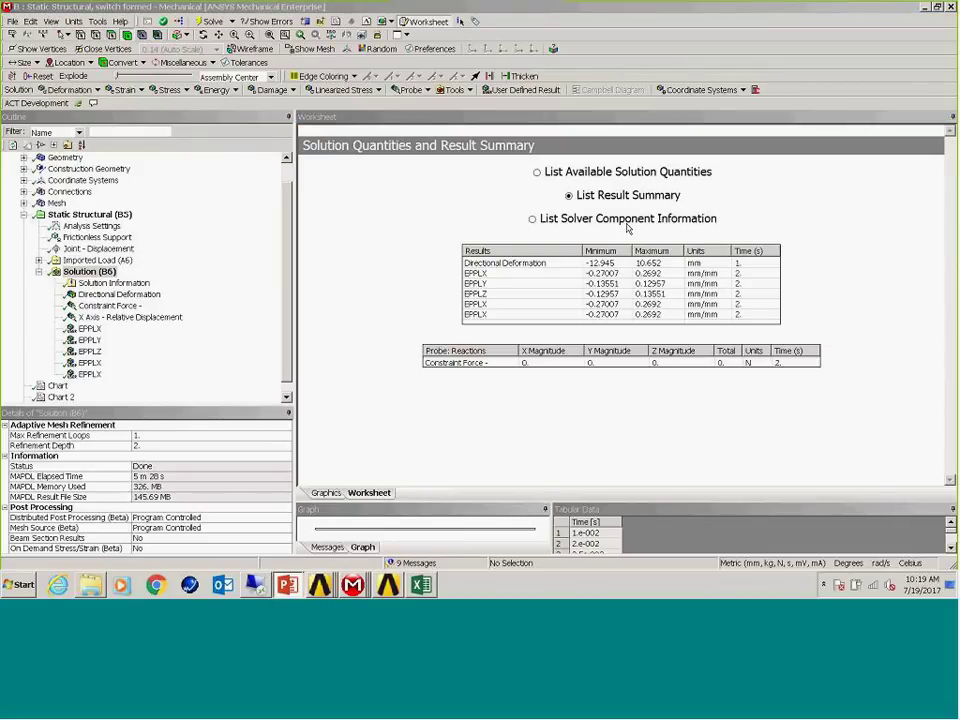
List solver material IDs and element types, and expand Geometry to show bot_form, switch and top_form
click(532, 219)
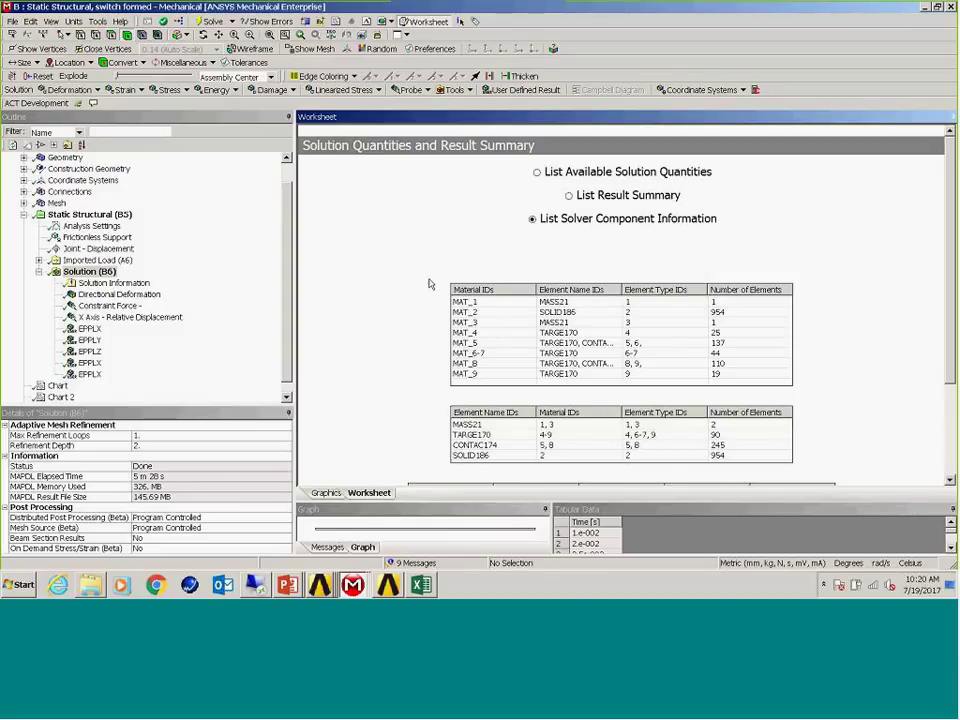
scroll(30, 185, up, 1)
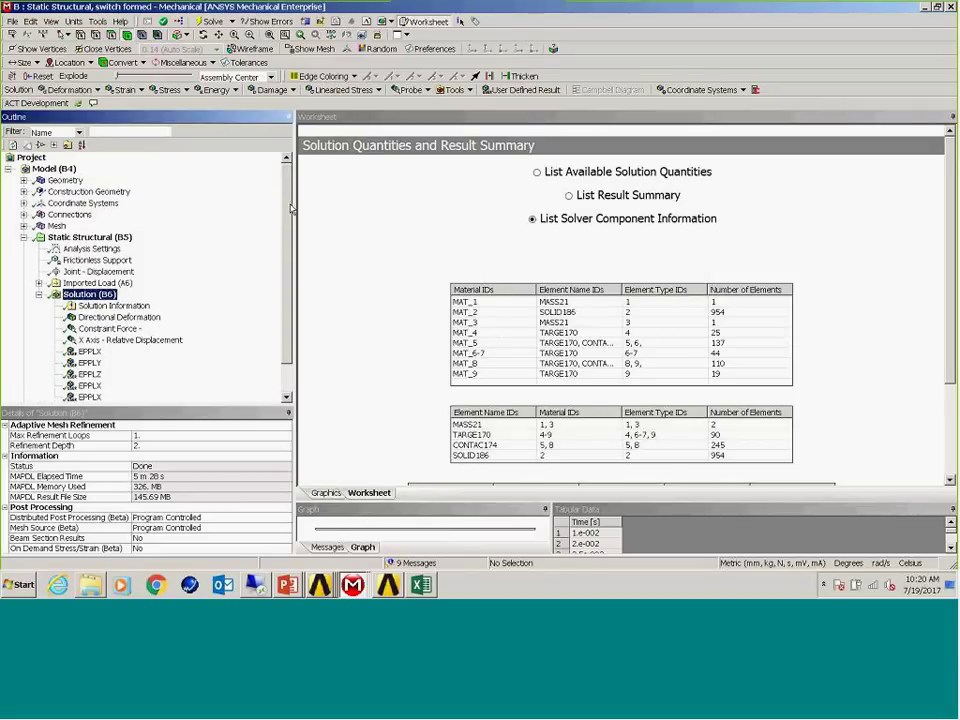
click(23, 180)
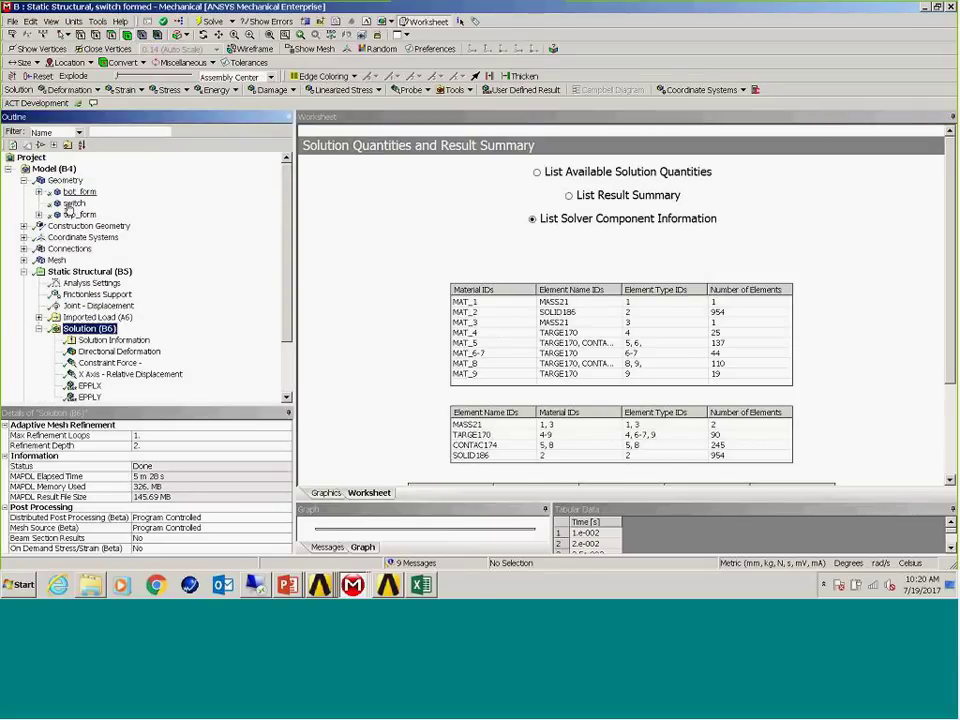
Insert a Commands object under the switch body containing the line 'part1_att = matid'
right_click(73, 204)
mouse_move(120, 211)
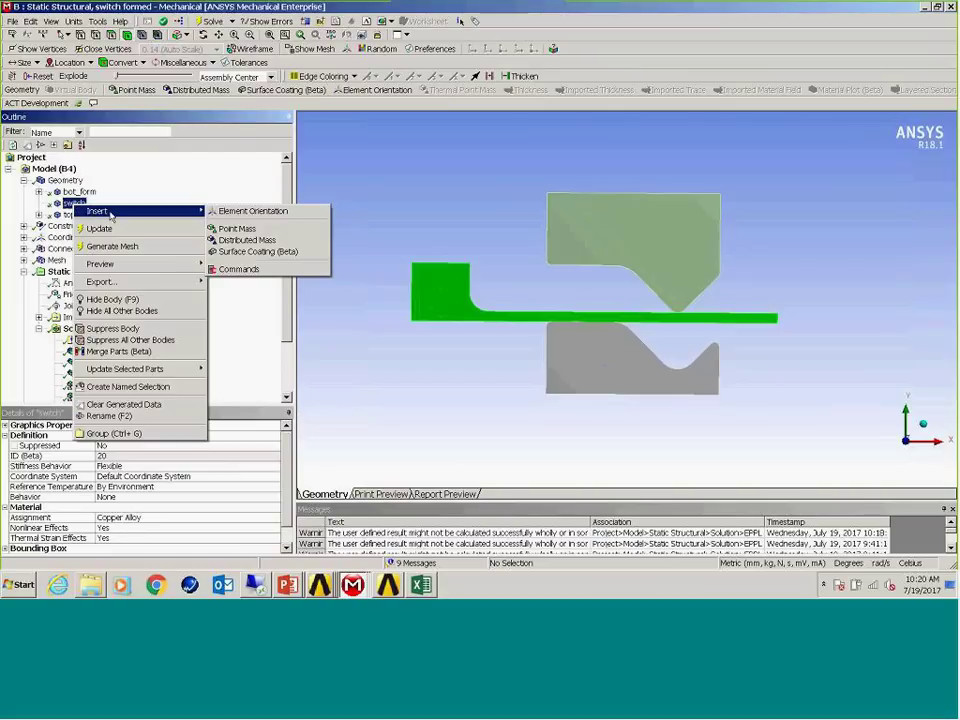
click(245, 269)
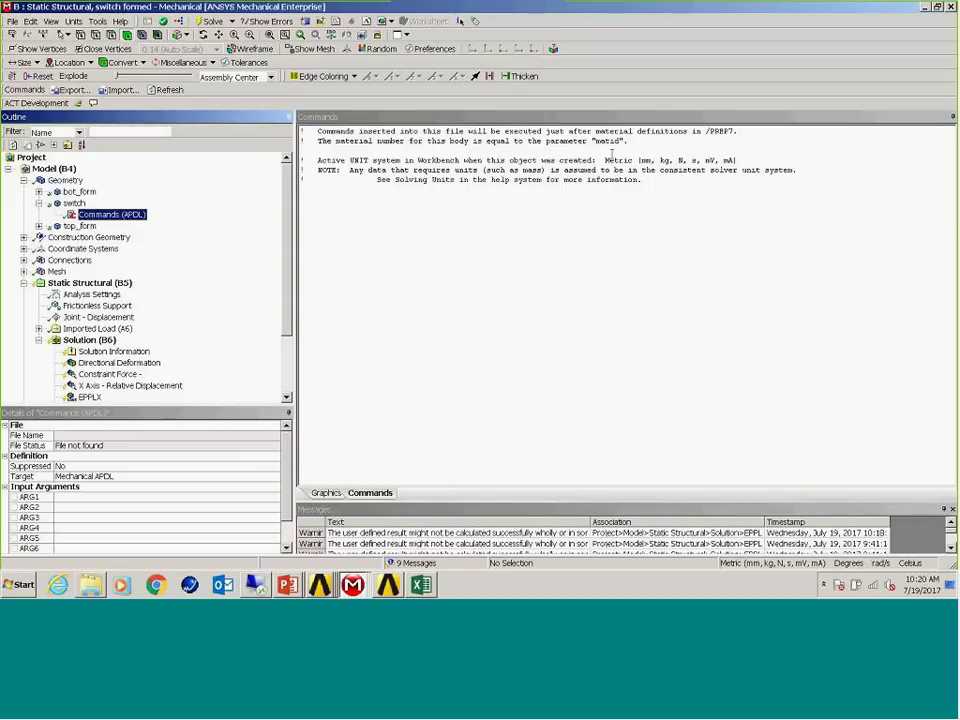
double_click(605, 141)
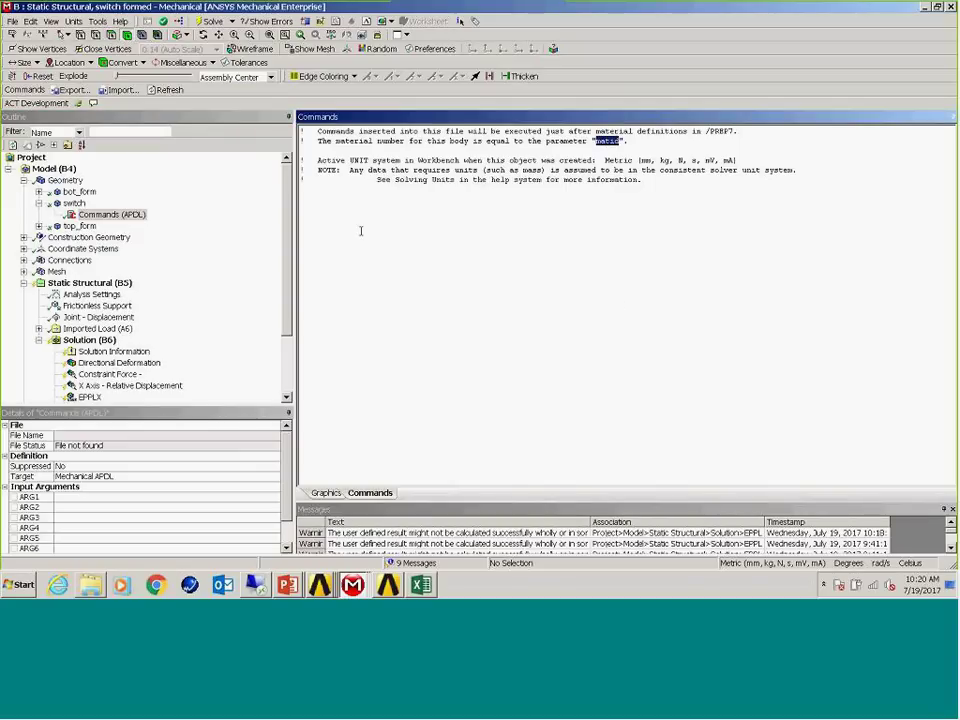
click(417, 240)
text(pat)
text(rt1_att)
text( = mati)
text(d)
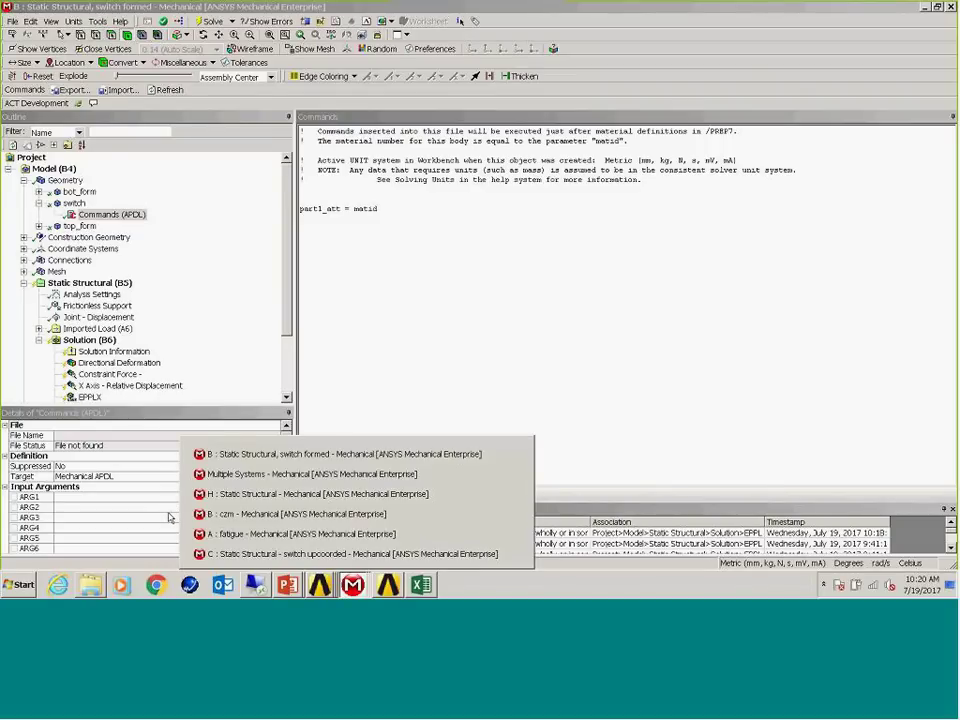
Switch to the Multiple Systems beam-with-mass session and select its Solution (E6)
click(310, 474)
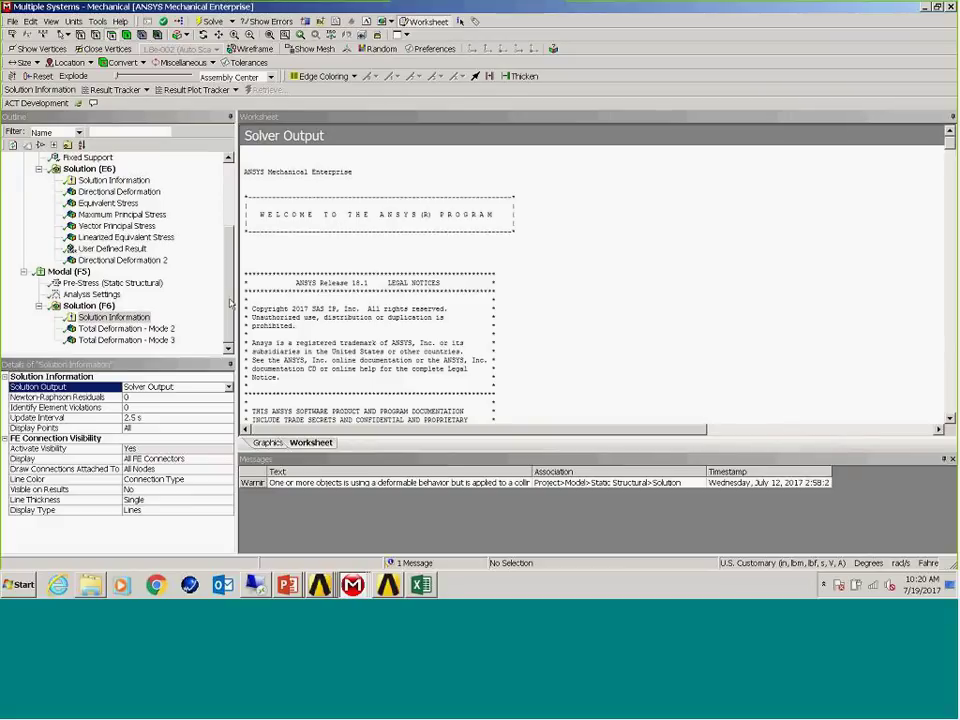
scroll(230, 303, up, 3)
click(70, 181)
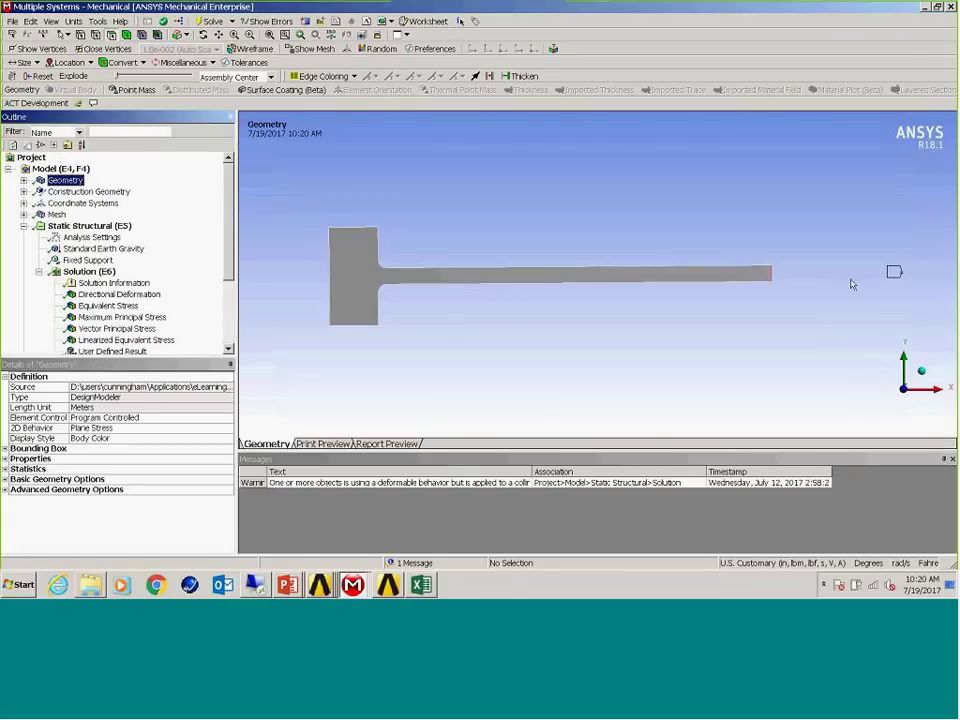
click(89, 271)
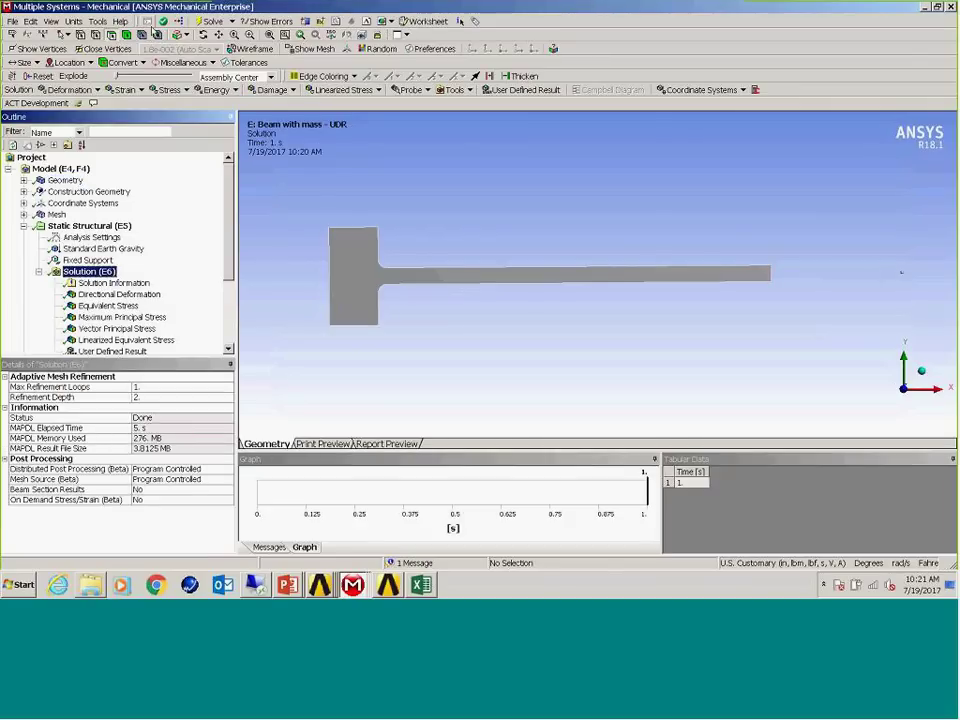
List the beam's solver material and element IDs in the Worksheet, then view the Static Structural setup
drag(112, 8, 150, 30)
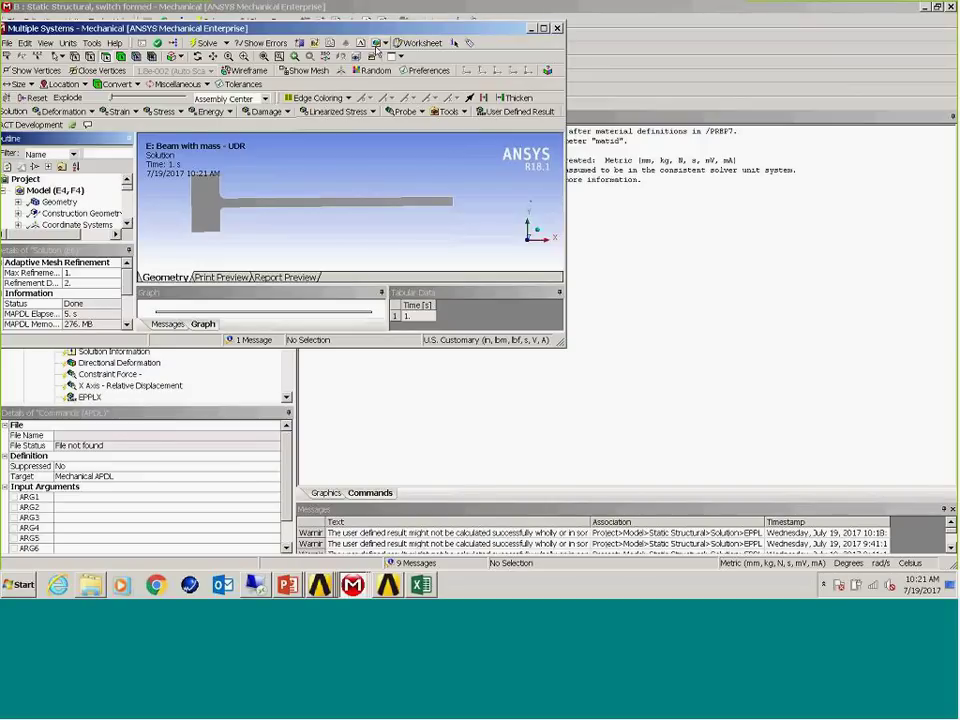
click(422, 43)
double_click(400, 28)
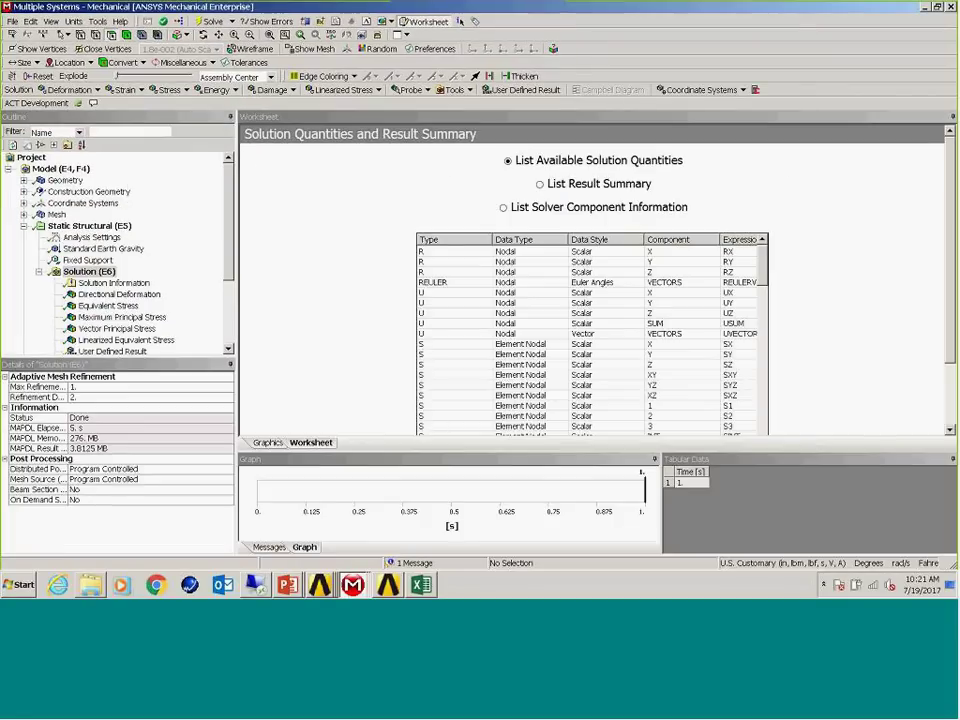
click(504, 209)
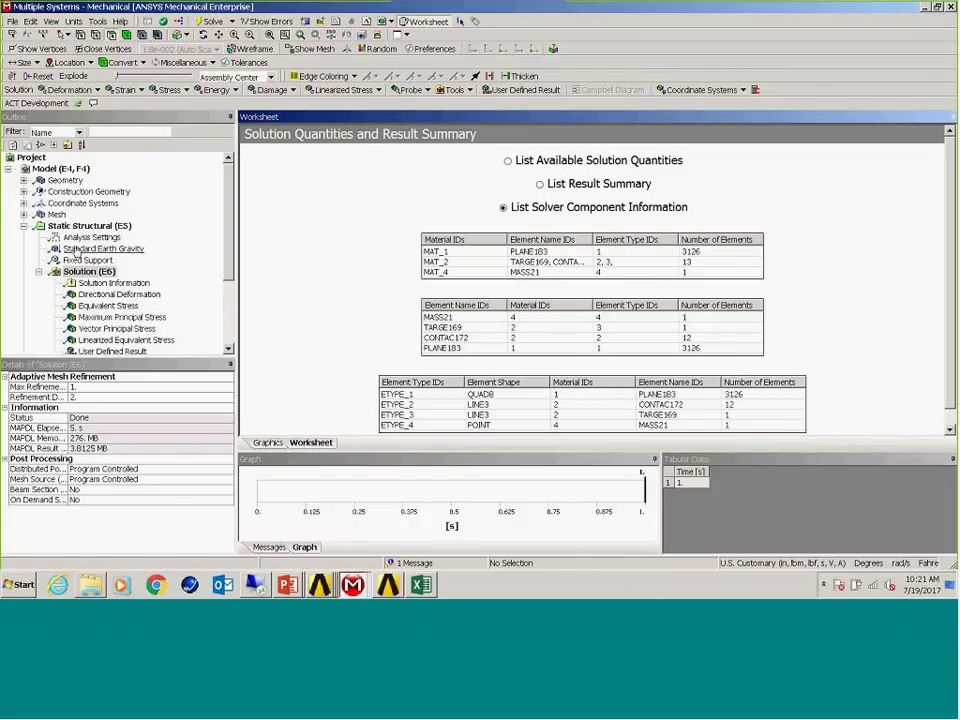
click(90, 225)
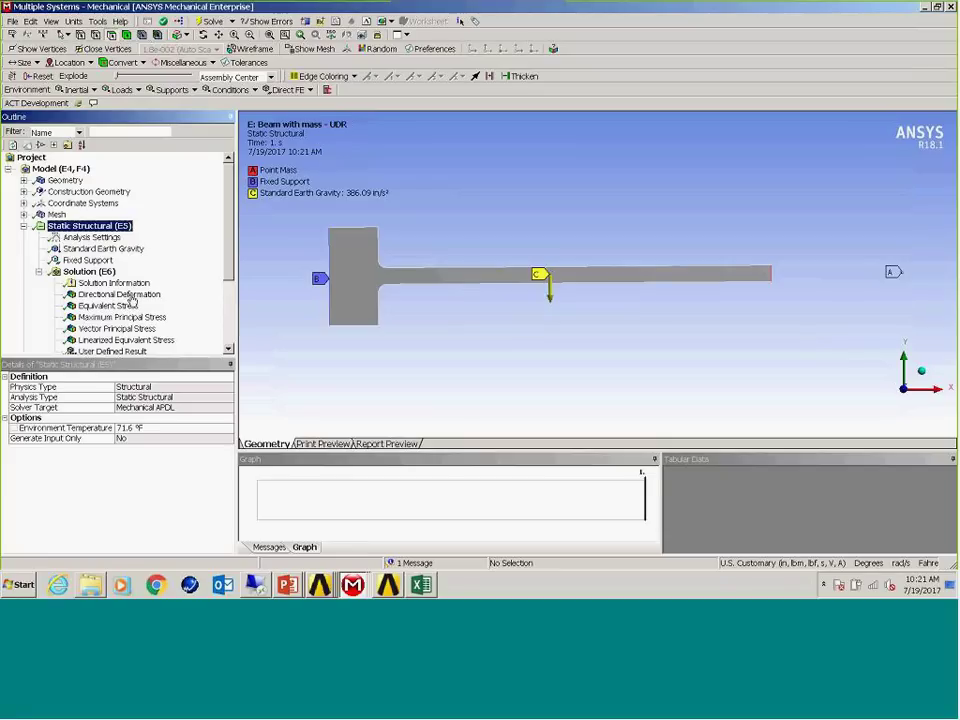
List the beam's solver components in the Worksheet, showing PLANE183 elements and the MASS21 point mass as material 4
click(128, 295)
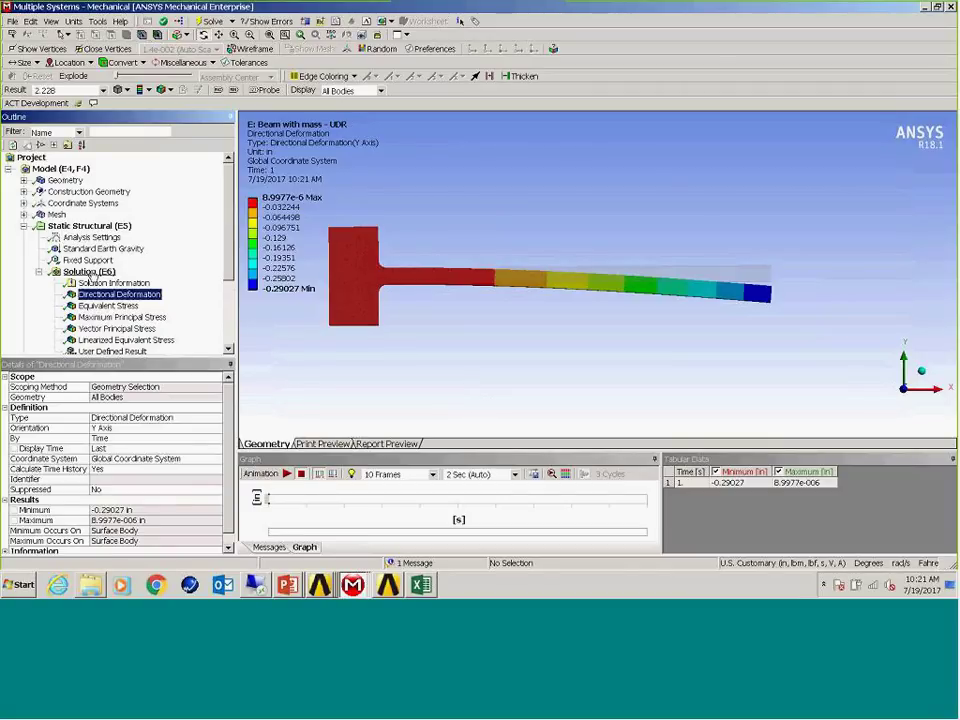
click(89, 272)
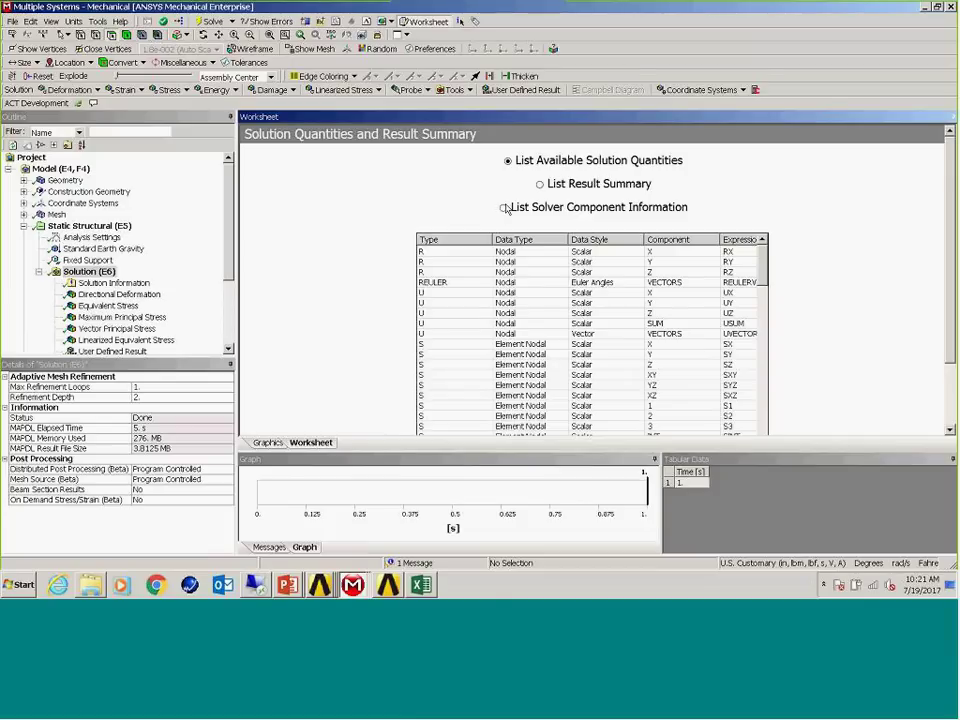
click(505, 207)
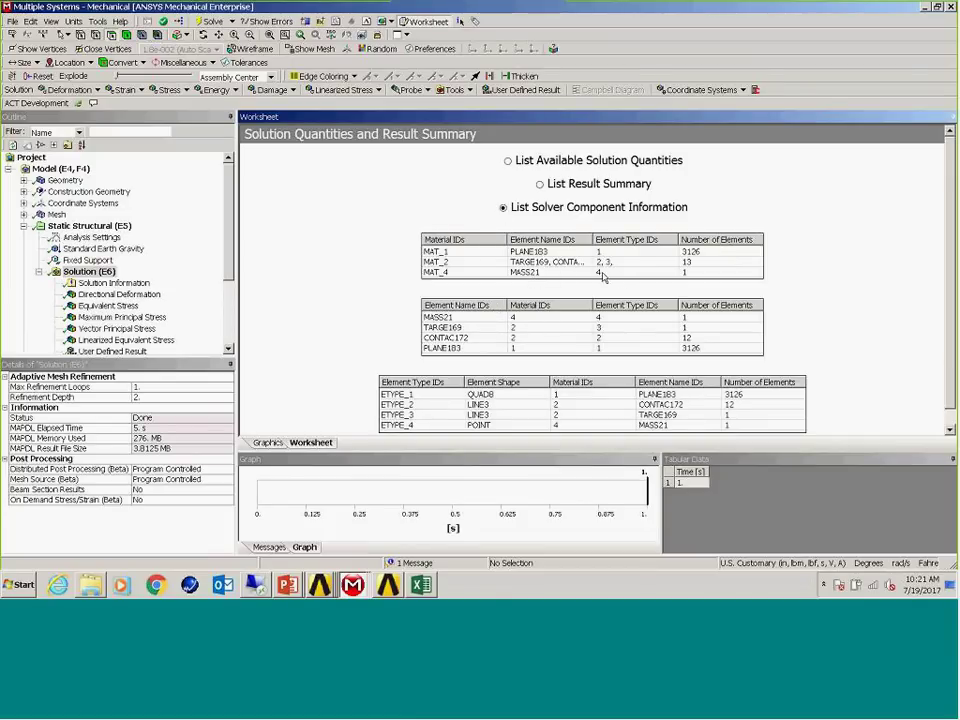
Insert a Directional Deformation result scoped to solver component ID 4, oriented along the Y axis
right_click(107, 274)
mouse_move(135, 281)
mouse_move(300, 292)
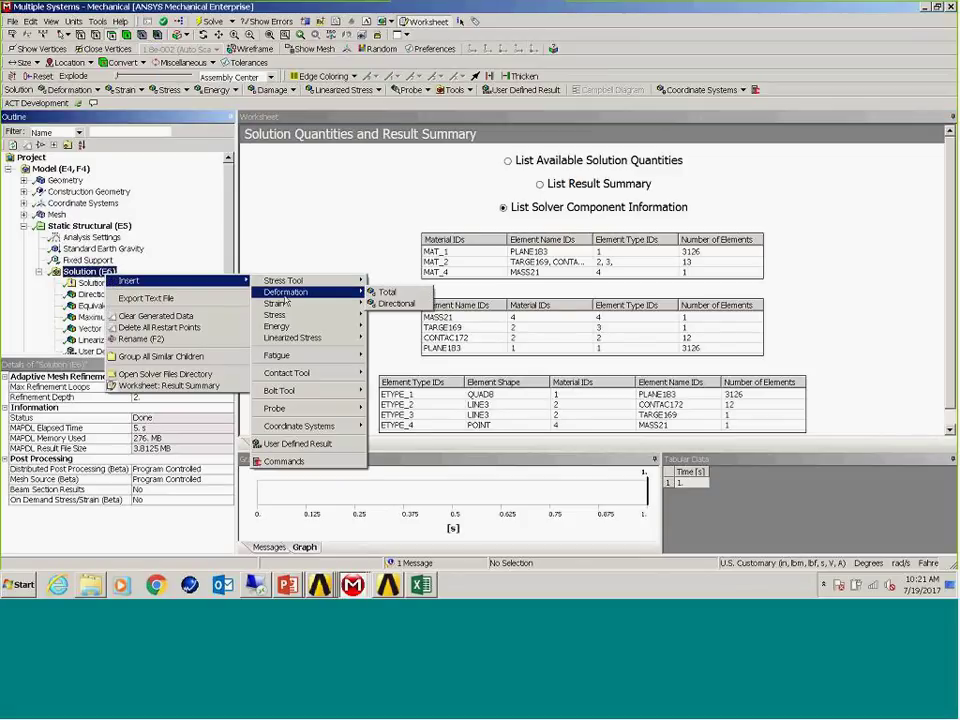
click(395, 303)
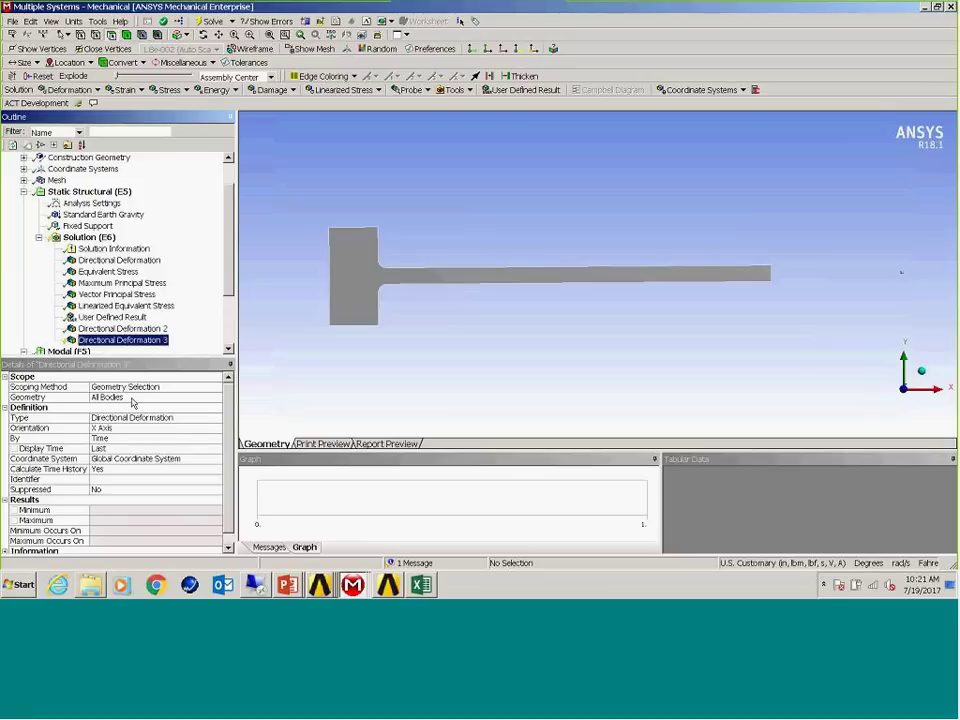
click(185, 388)
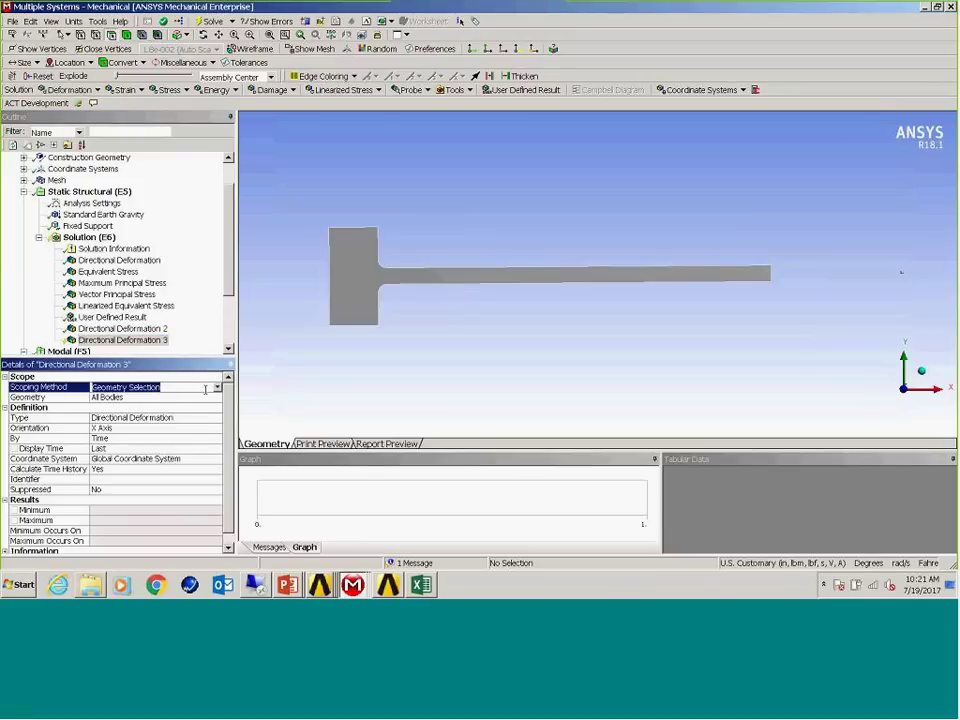
click(217, 390)
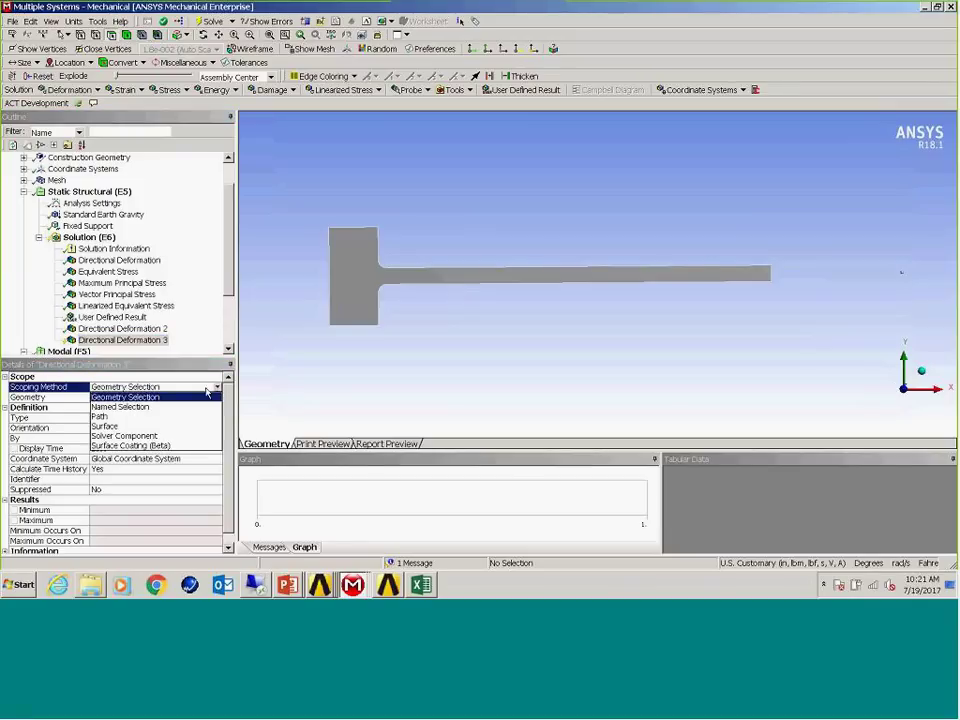
click(148, 437)
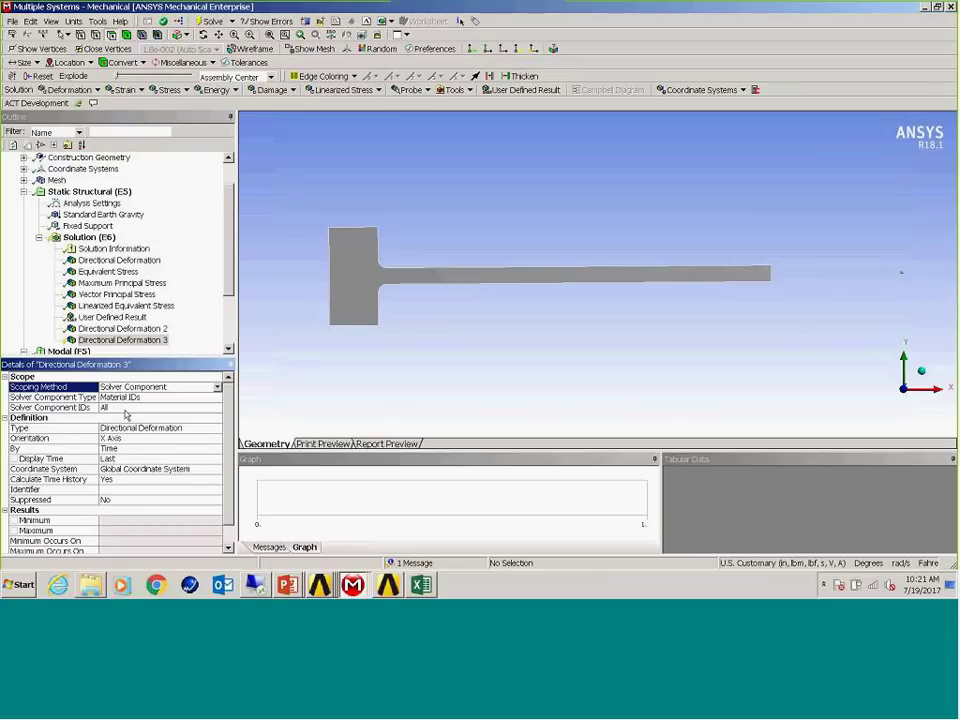
click(130, 410)
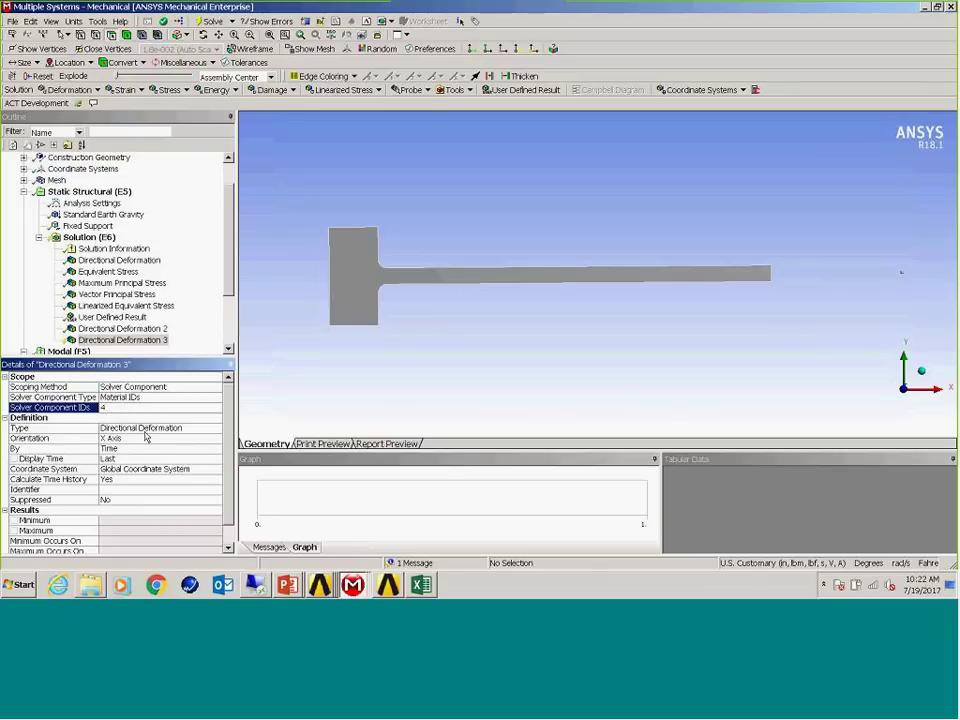
click(163, 438)
click(217, 438)
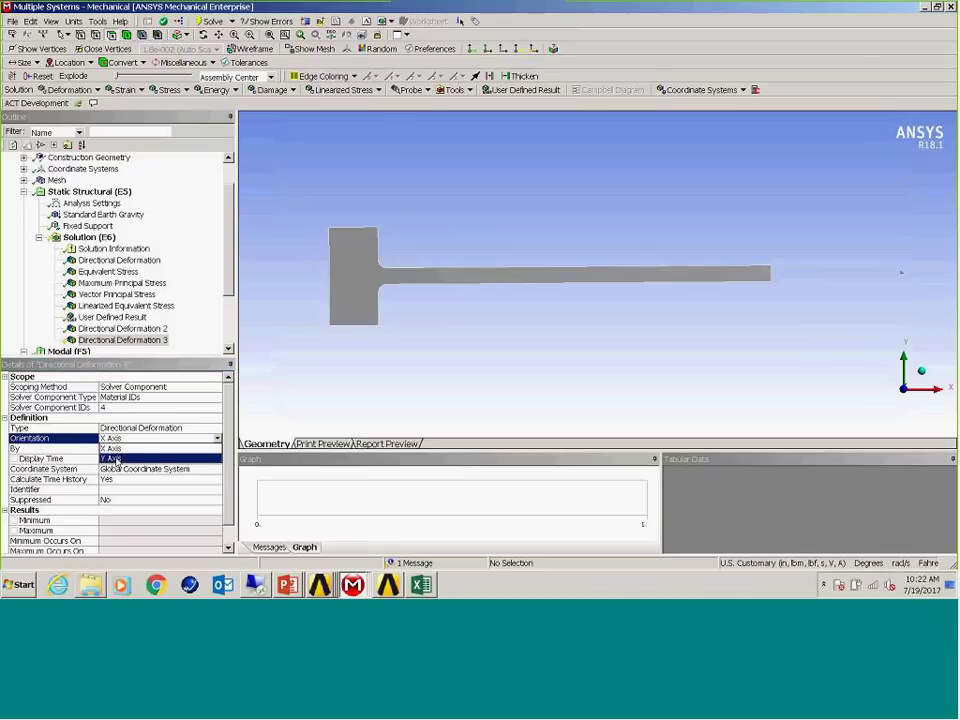
click(145, 458)
Evaluate Directional Deformation 3 and mark its maximum, reading -0.44998 in
click(96, 341)
right_click(96, 341)
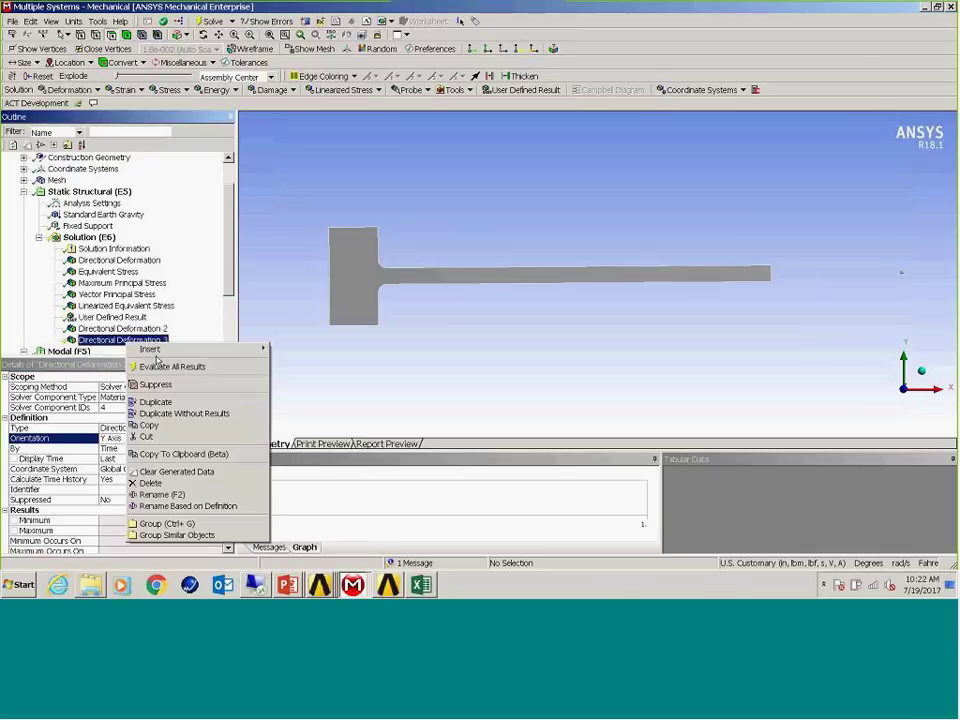
click(155, 366)
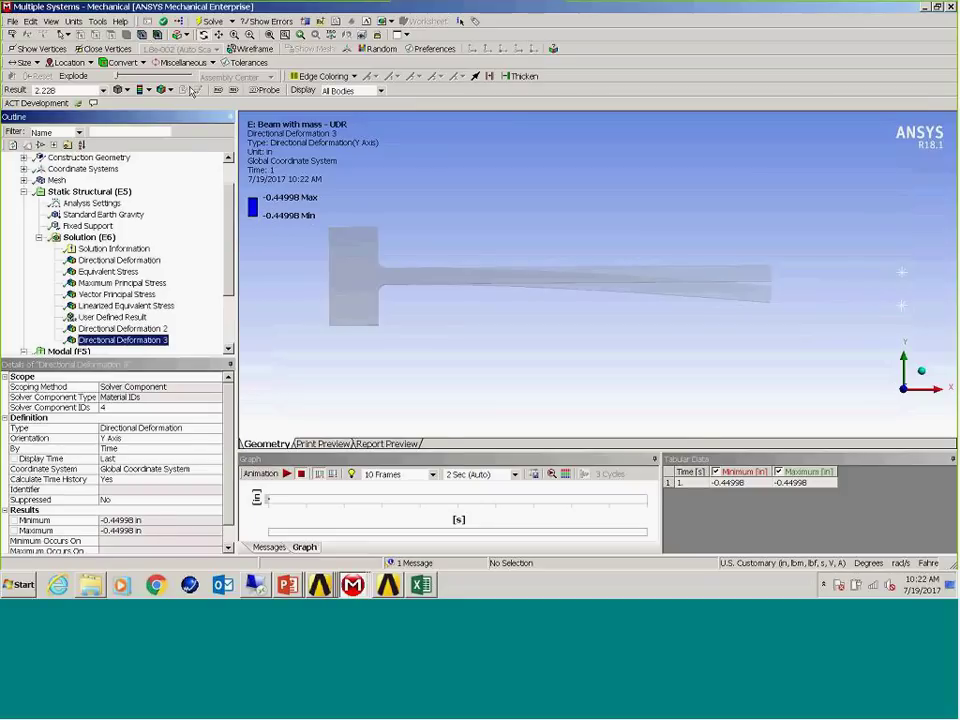
click(219, 91)
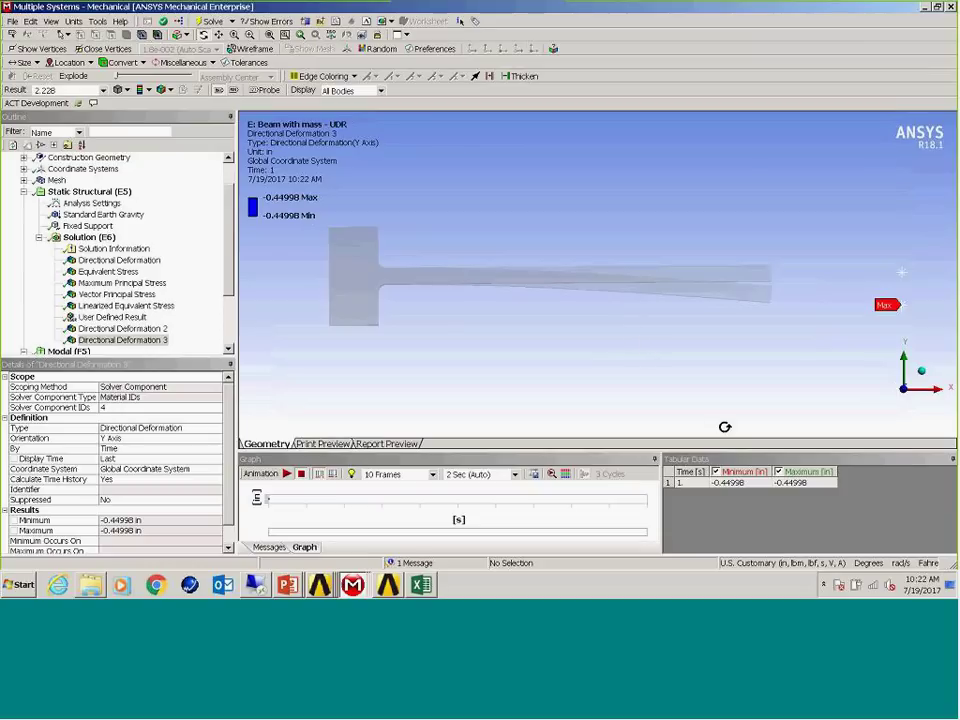
Switch to the czm project, orbit the model, and select Solution (B6) to see its Done status
mouse_move(353, 586)
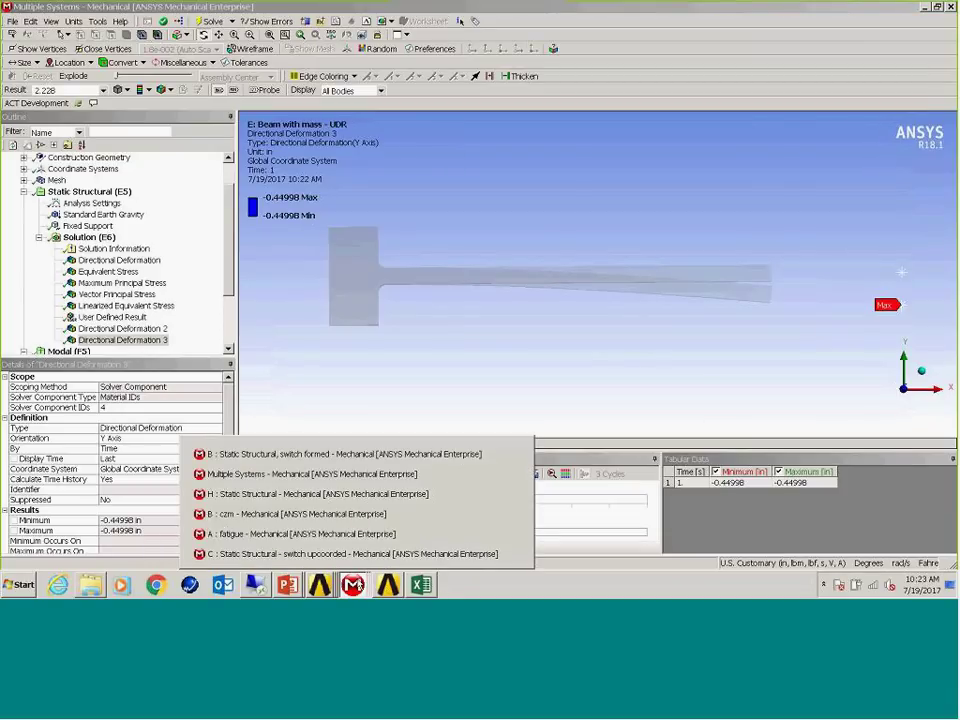
click(290, 513)
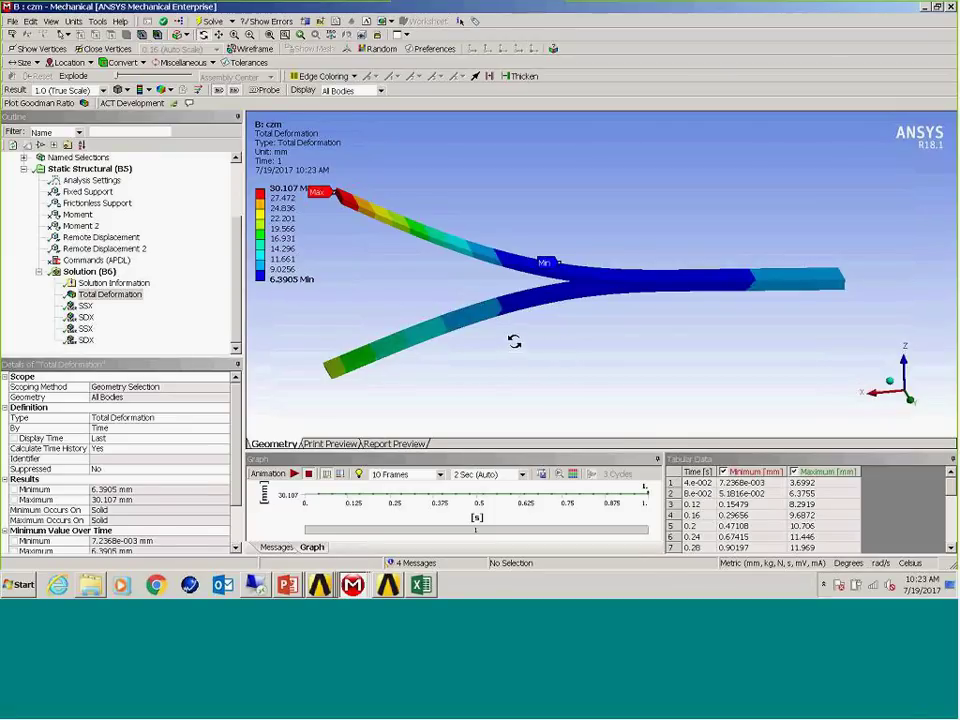
mouse_move(514, 339)
mouse_down()
mouse_move(561, 317)
mouse_move(542, 332)
mouse_move(516, 332)
mouse_move(516, 351)
mouse_move(514, 339)
mouse_move(527, 338)
mouse_up()
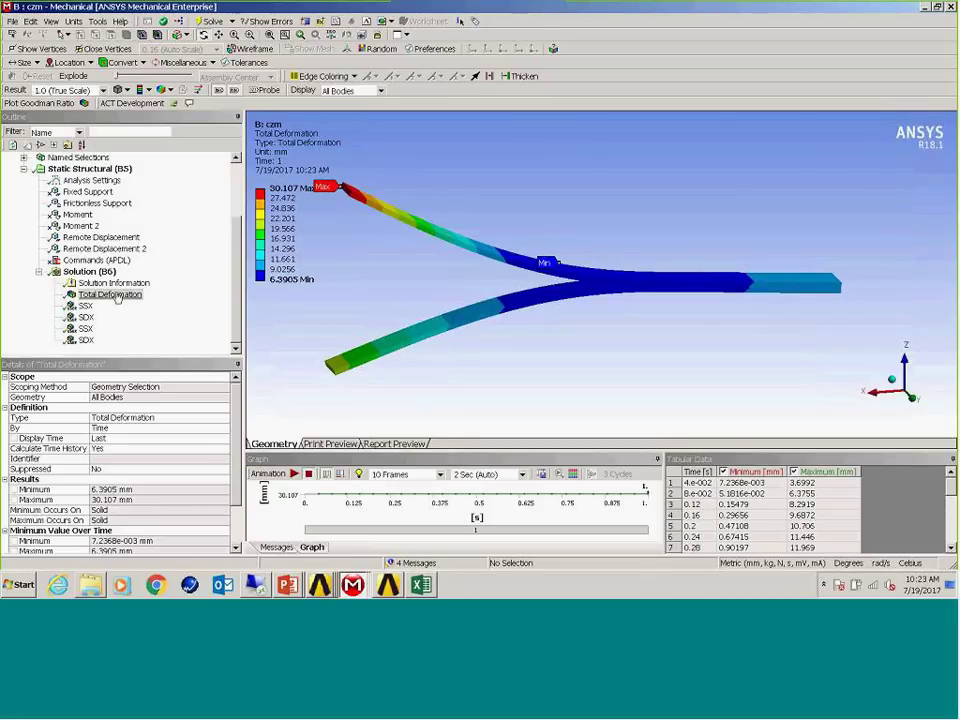
click(88, 271)
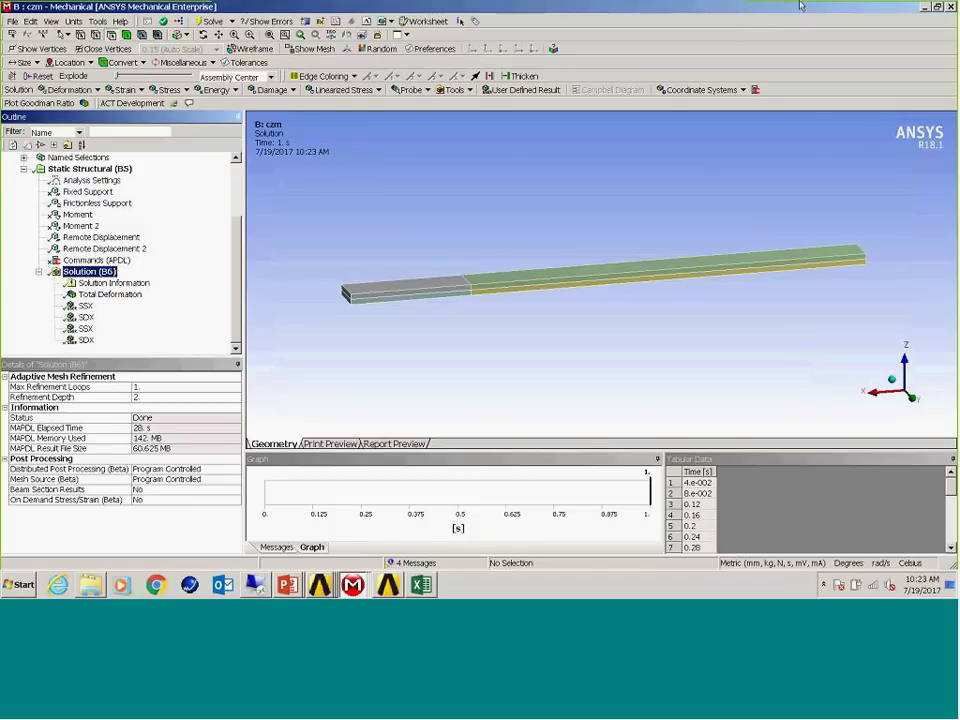
Show the czm worksheet's solver components: SOLID185 with 2016 elements and INTER205 (material 5) with 240
double_click(598, 8)
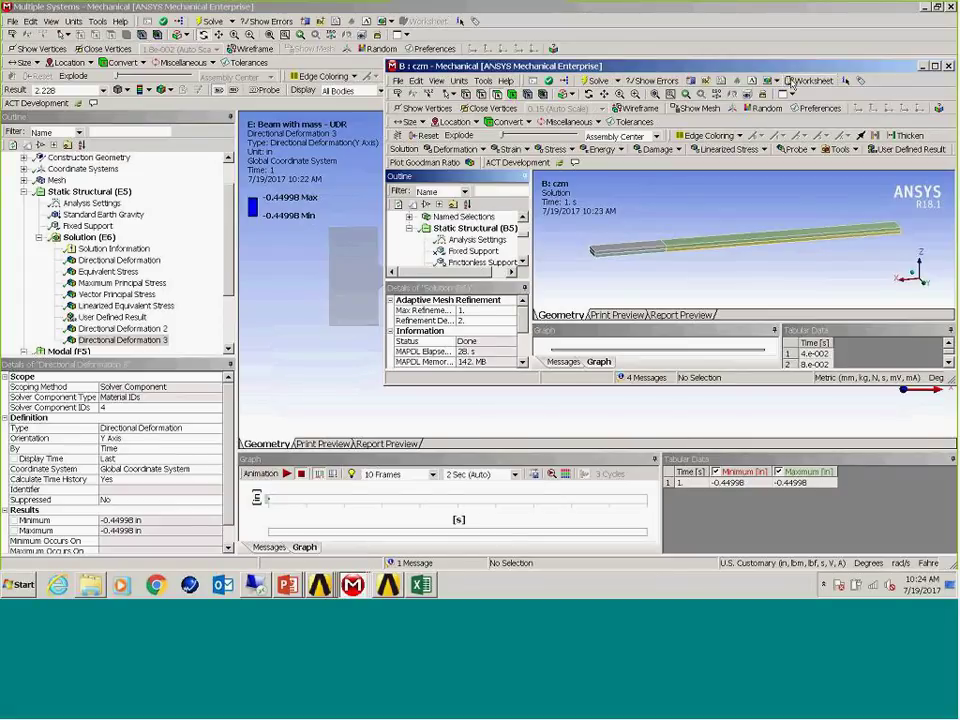
click(792, 82)
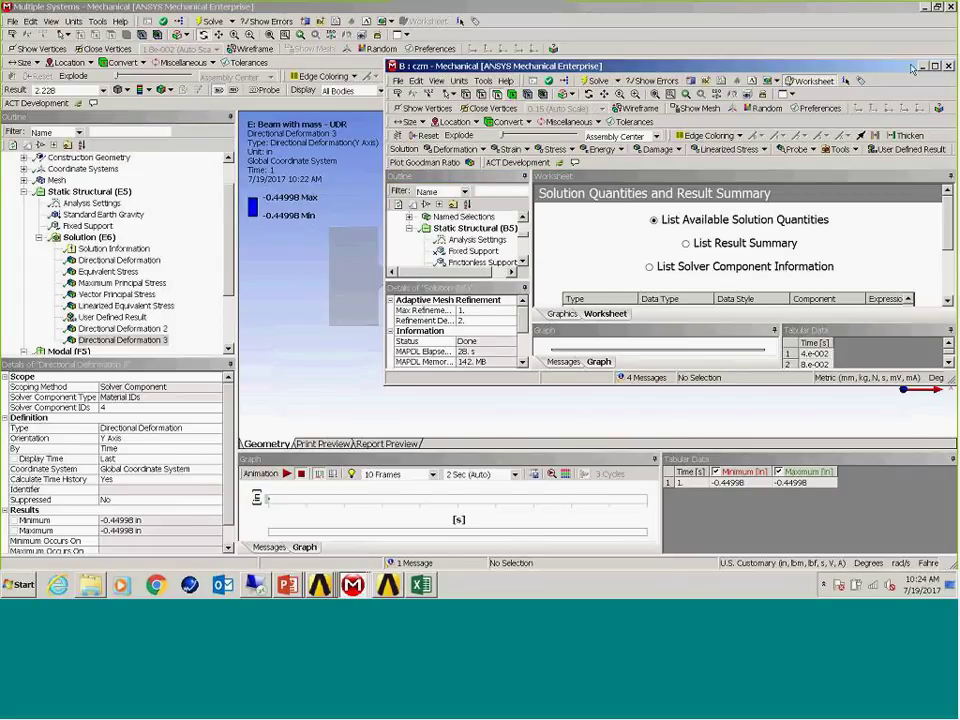
double_click(700, 65)
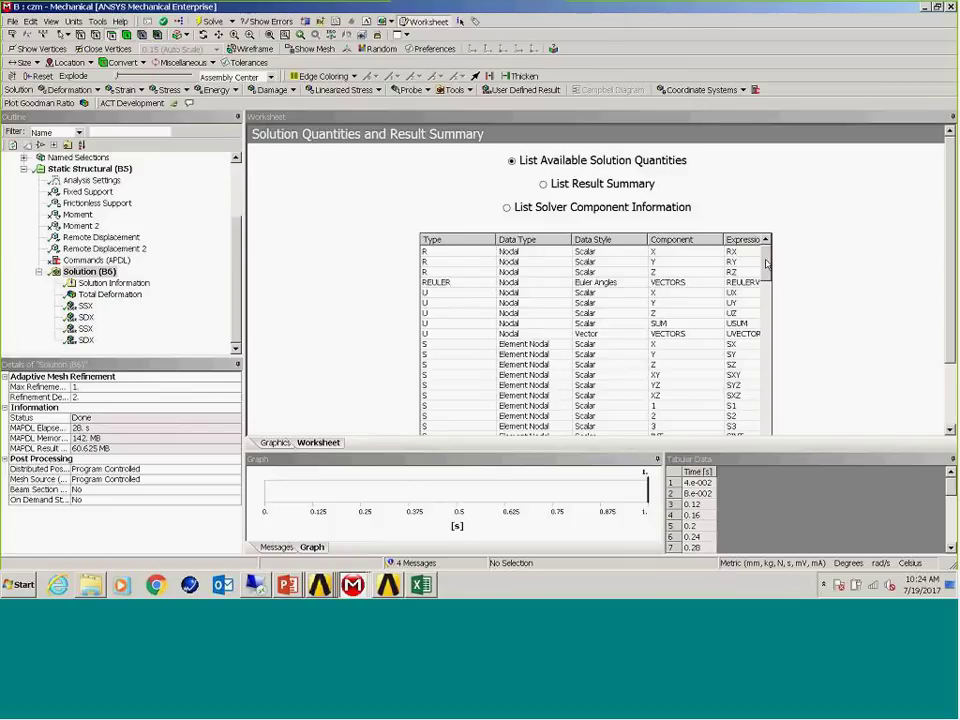
scroll(766, 263, down, 1)
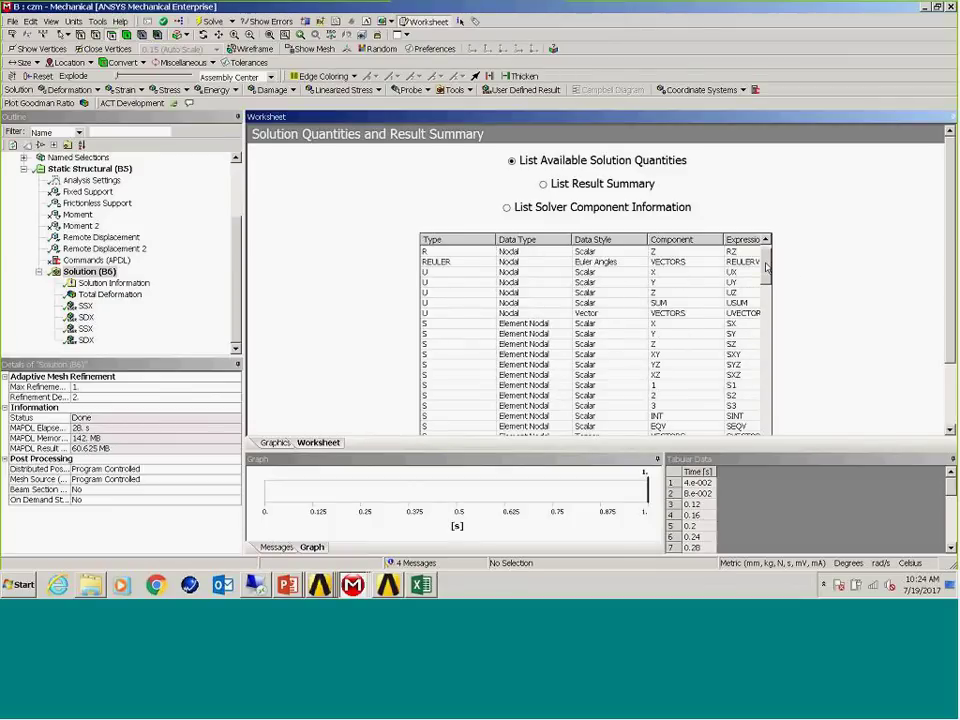
click(505, 209)
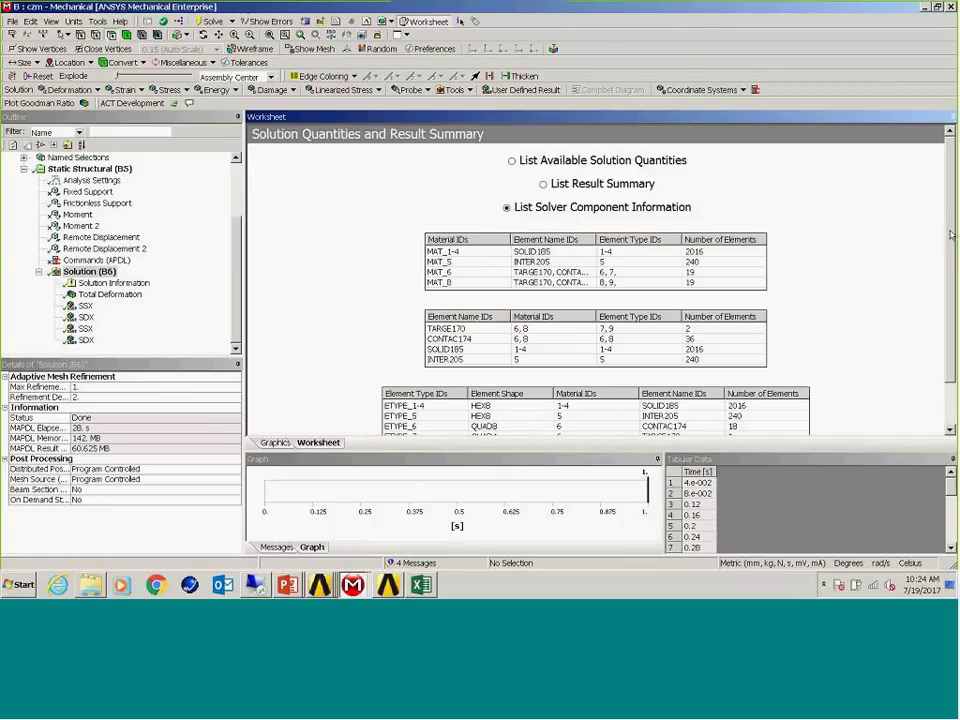
scroll(921, 311, down, 1)
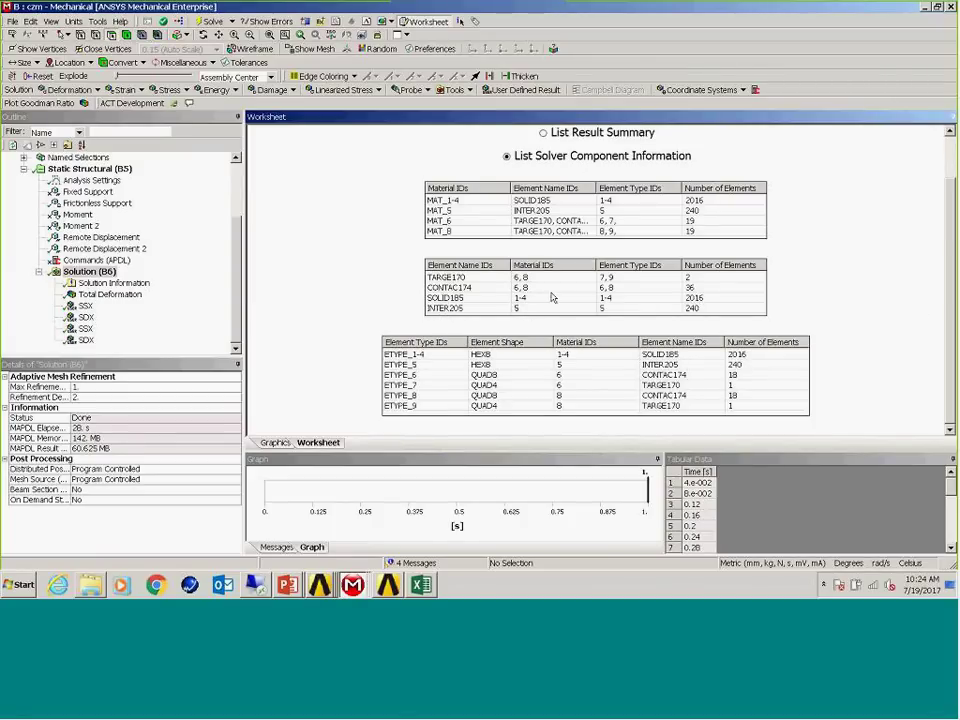
scroll(710, 234, up, 1)
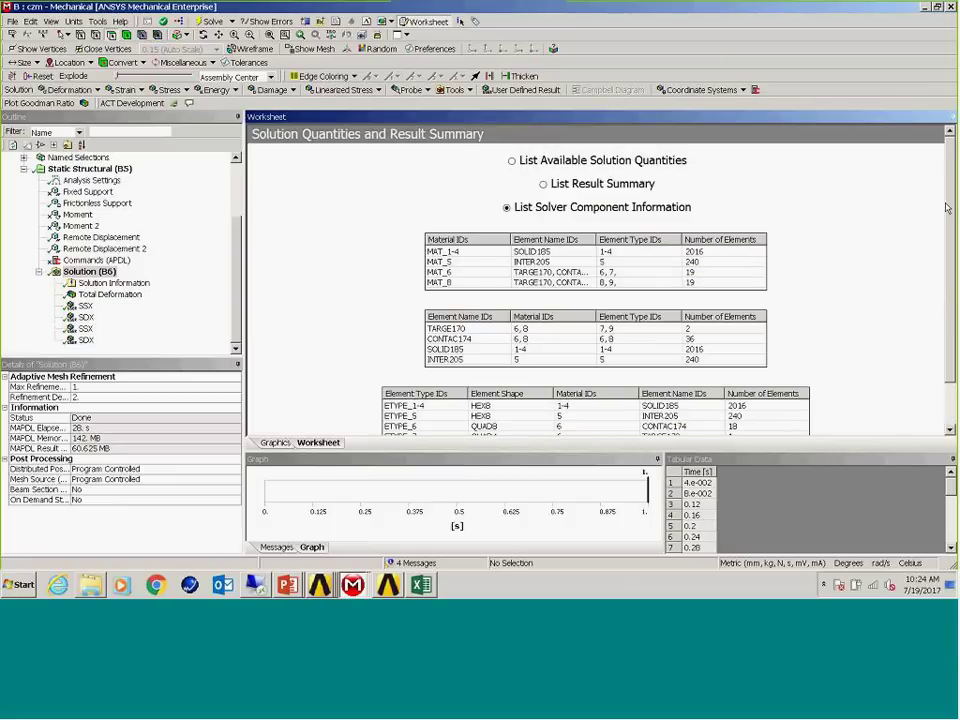
From the available solution quantities, create user-defined results for the SS X and SD X rows
click(512, 161)
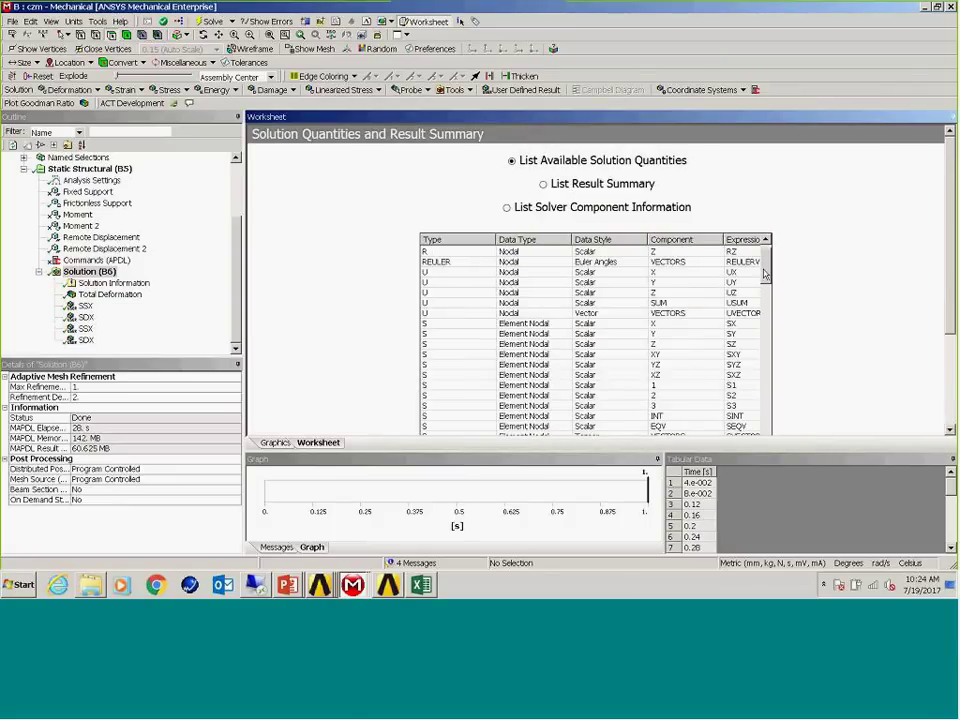
drag(767, 272, 772, 414)
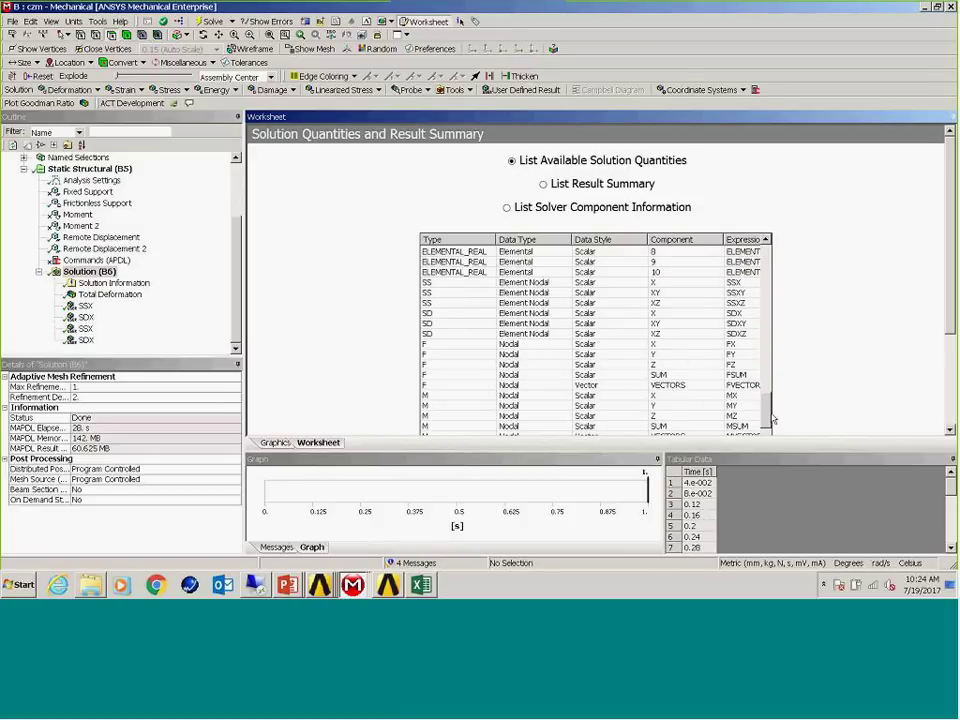
click(447, 283)
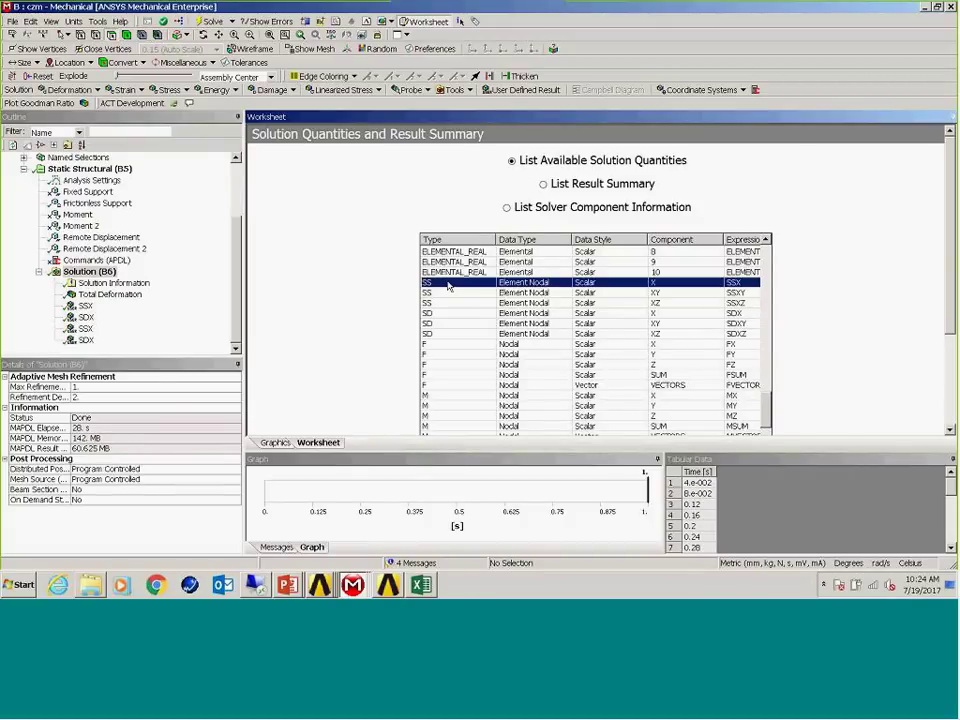
right_click(447, 285)
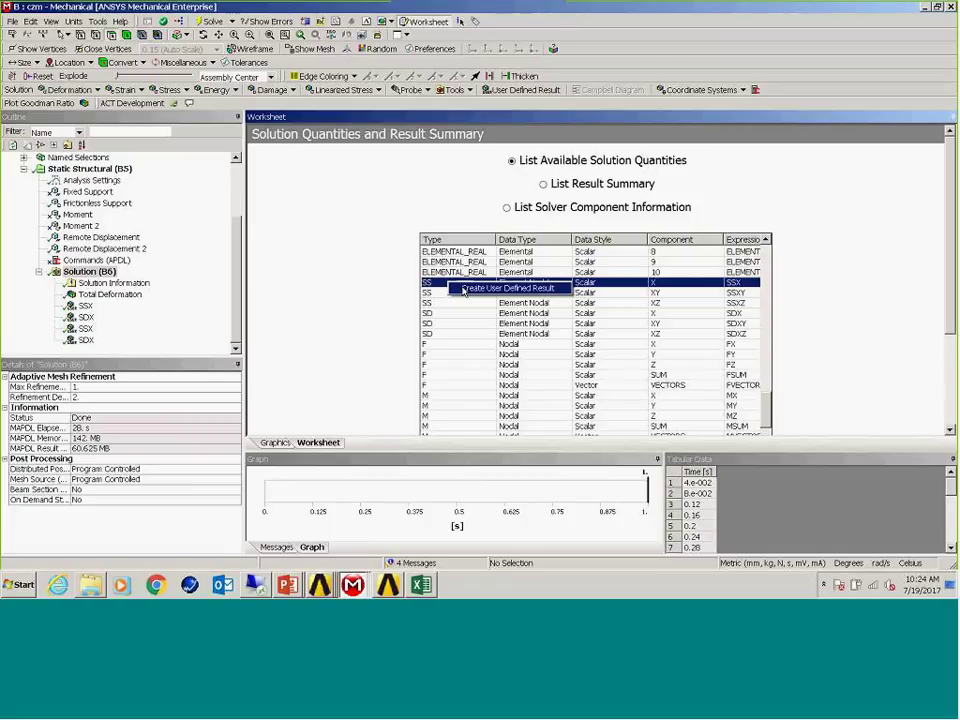
click(465, 289)
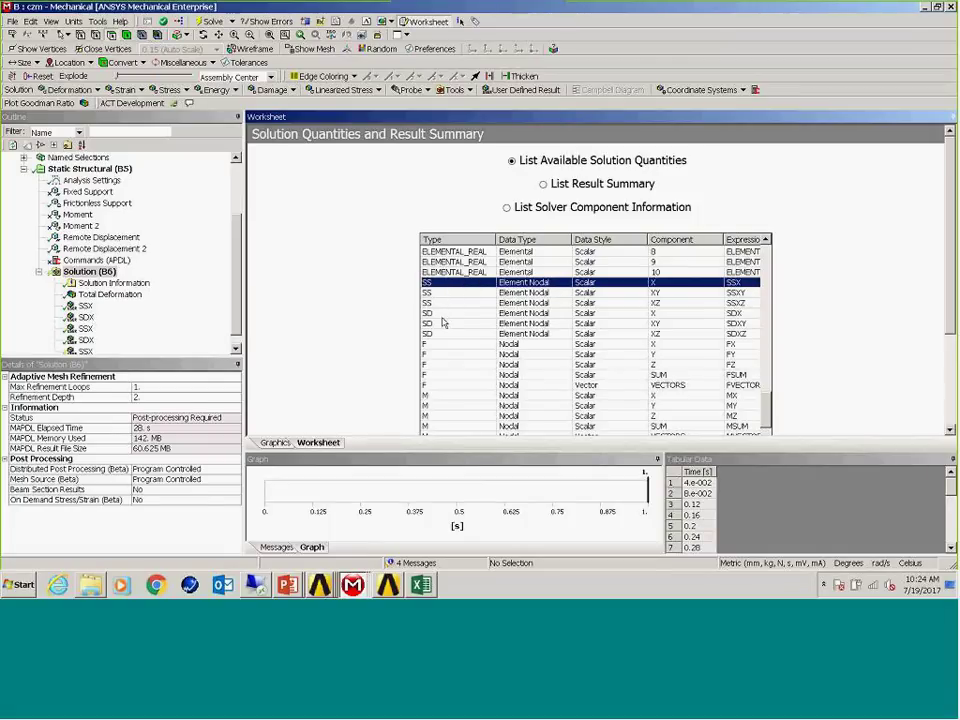
click(441, 314)
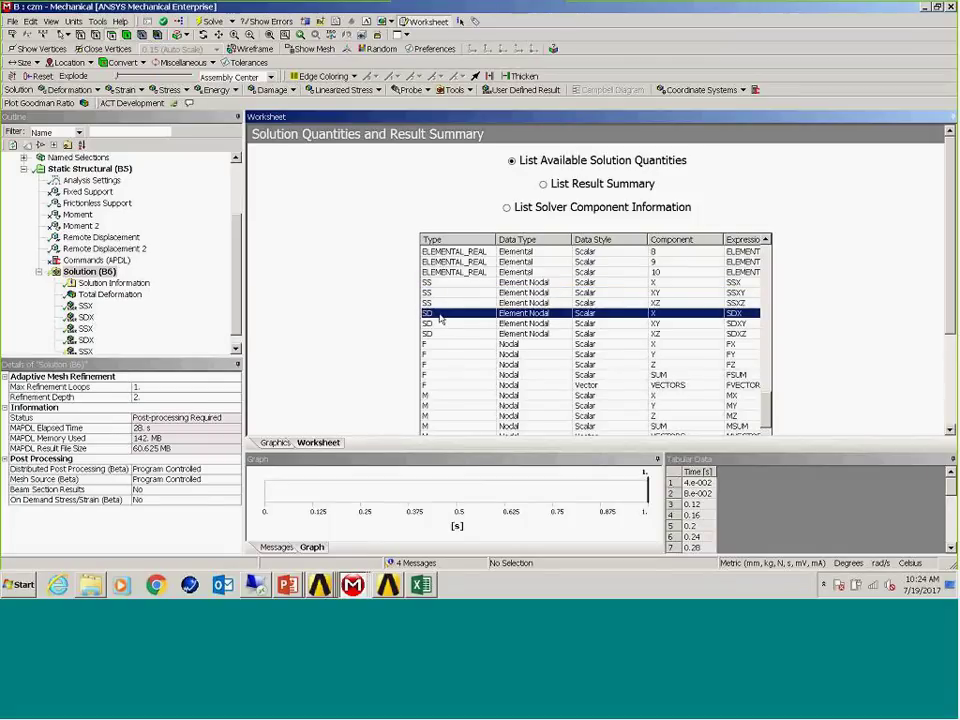
right_click(441, 316)
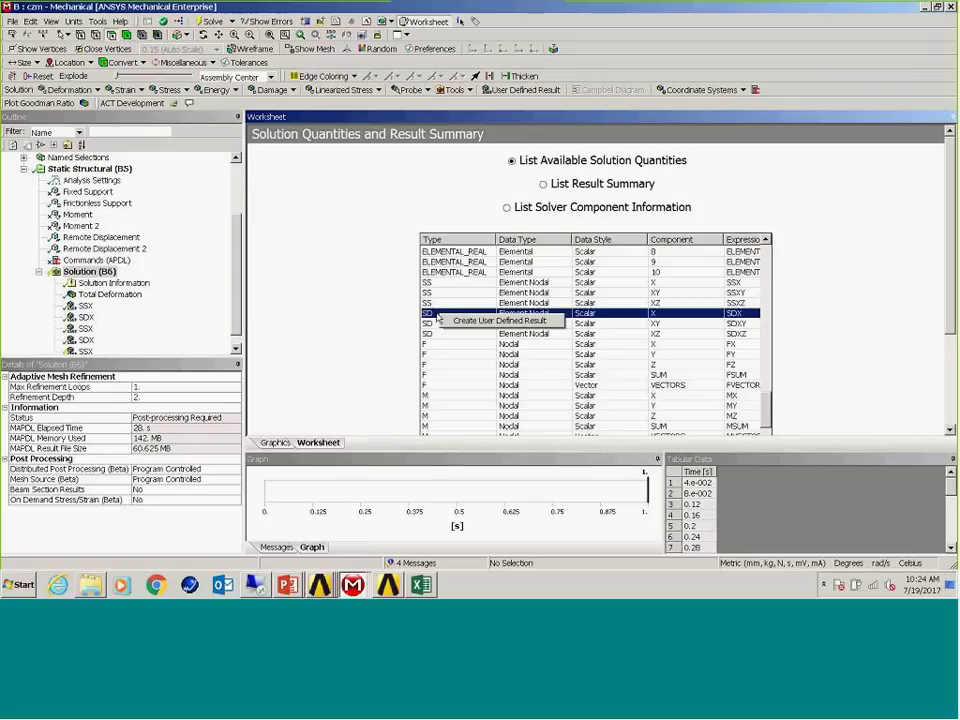
click(459, 322)
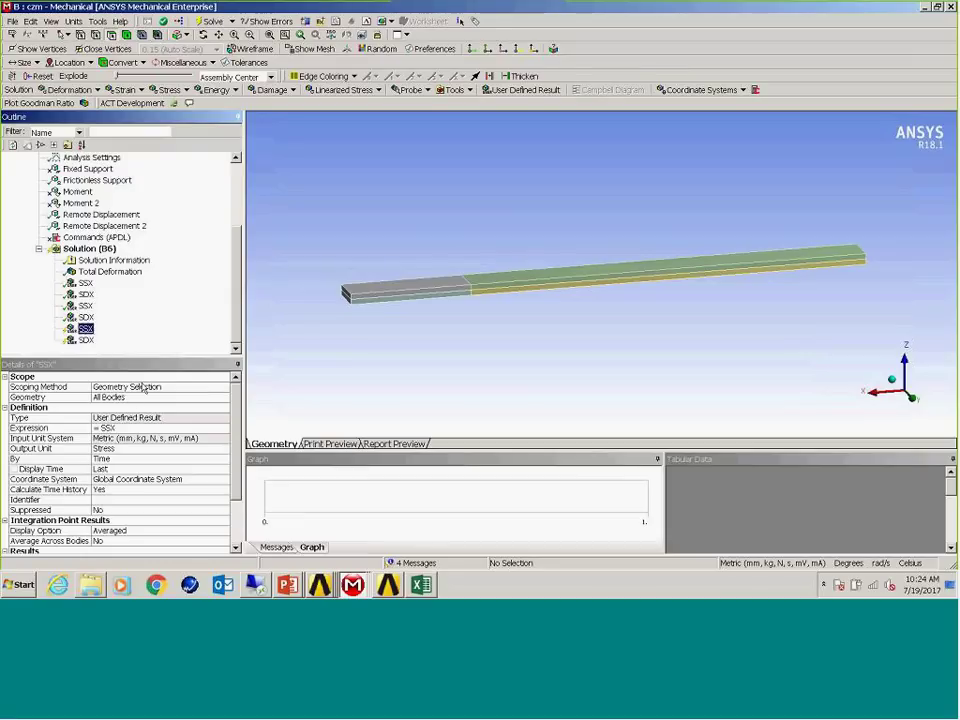
Scope the SSX result to solver component ID 5
click(224, 388)
click(224, 389)
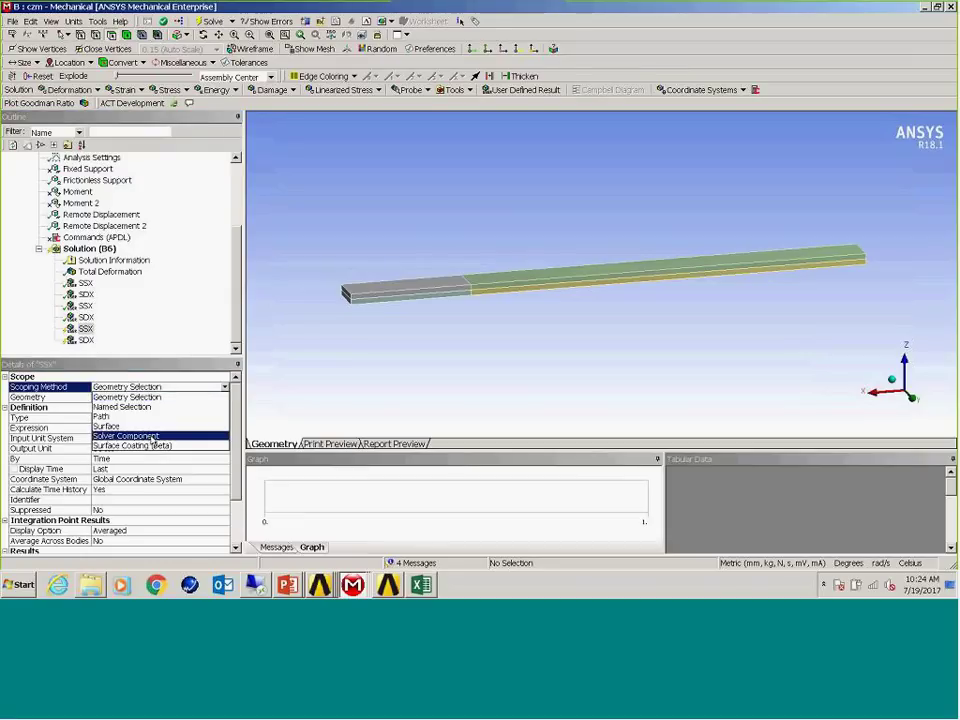
click(128, 436)
click(129, 408)
text(5)
Scope the SDX result to solver component ID 5 and evaluate all results
click(87, 340)
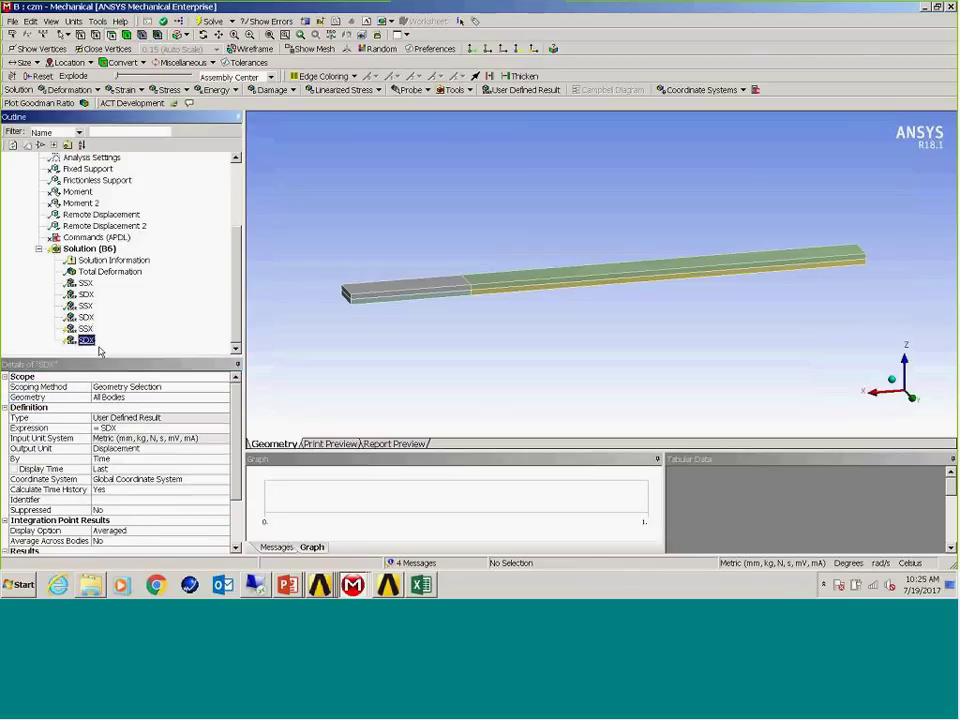
click(160, 387)
click(225, 389)
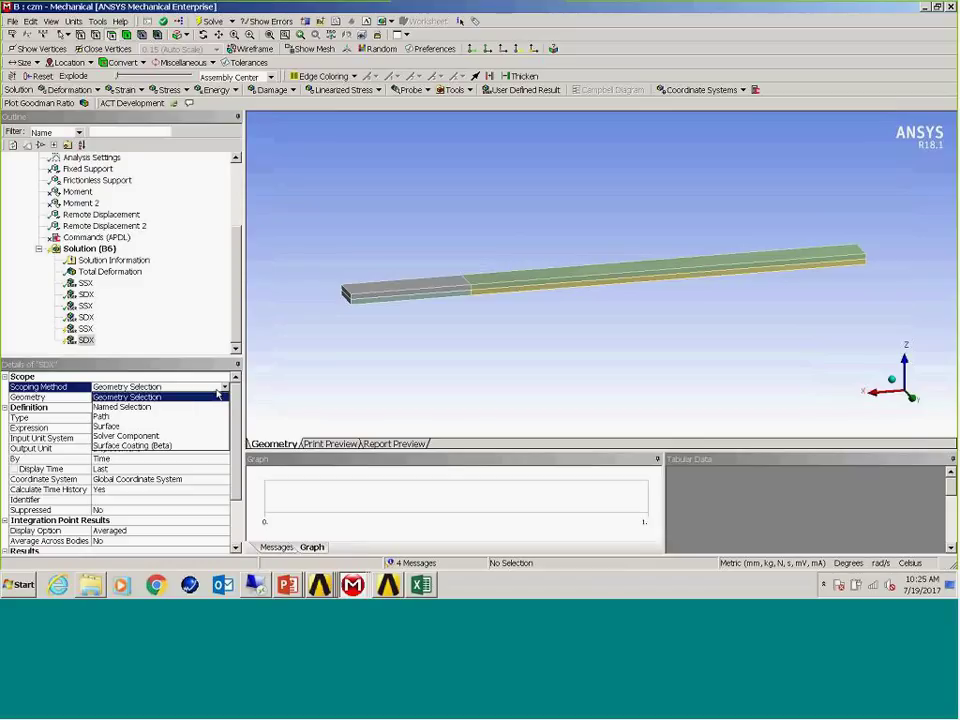
click(160, 440)
click(155, 408)
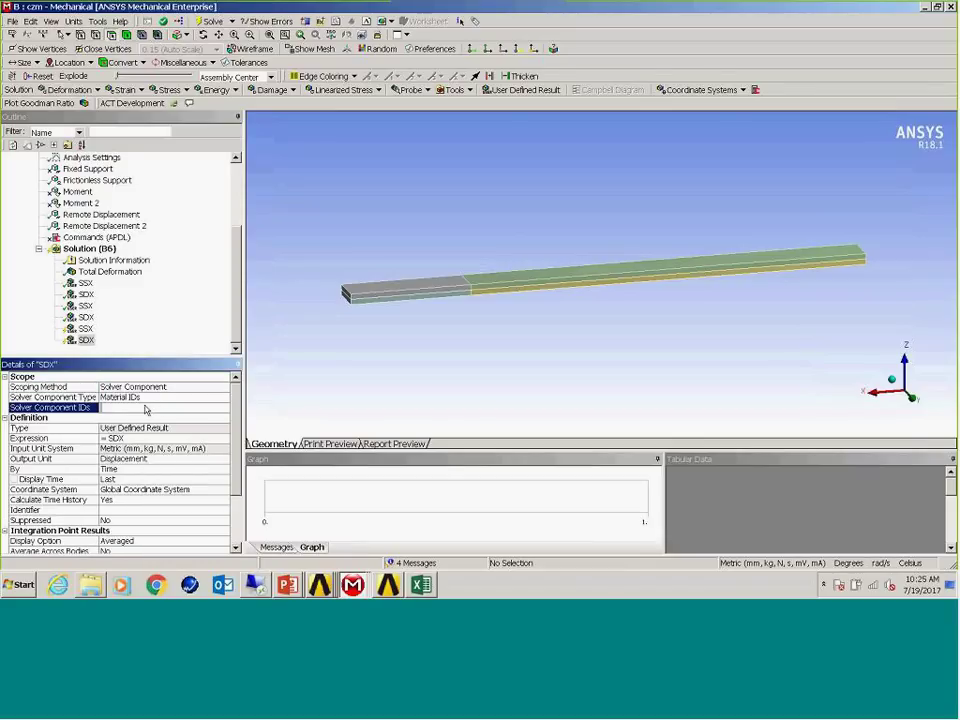
text(5)
click(141, 330)
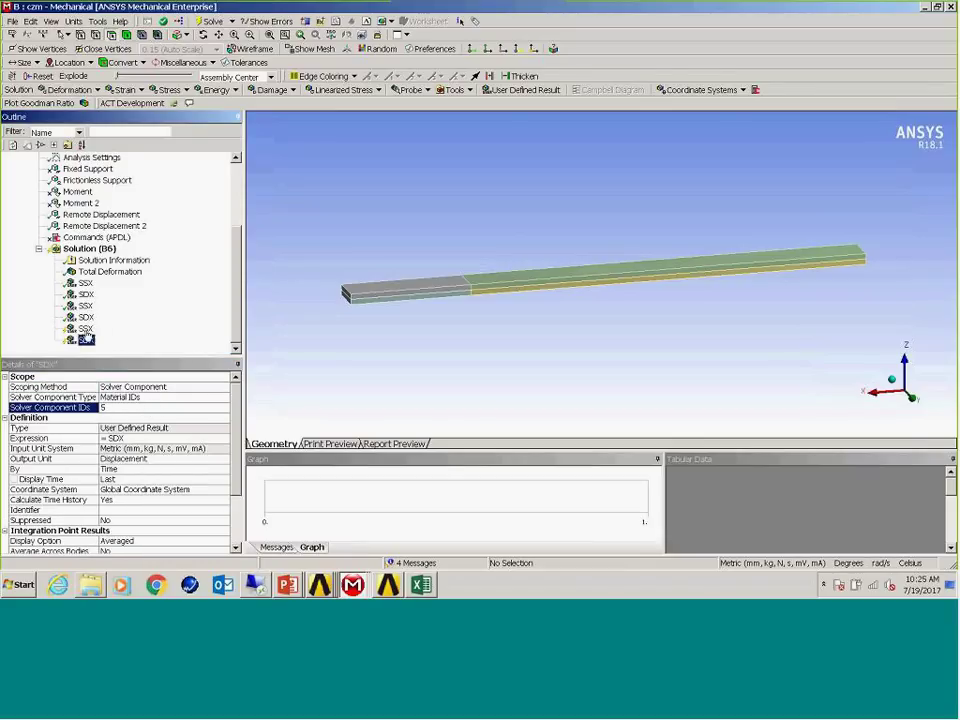
right_click(86, 328)
click(150, 355)
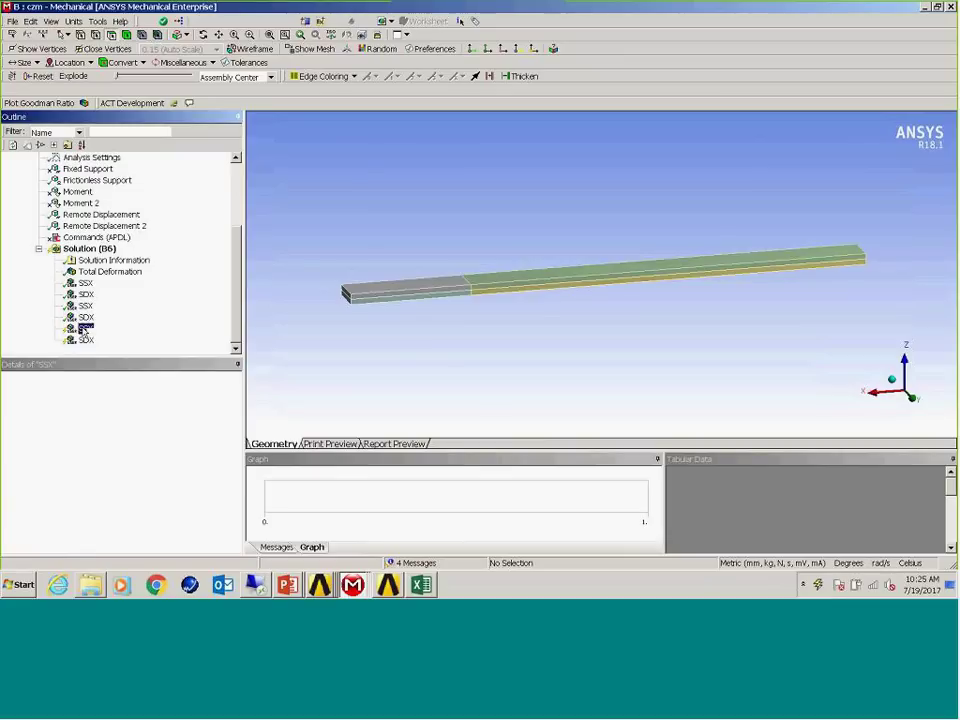
Orbit the SSX contour, keep the legend maximum on Automatic, then display SDX peaking at 22.952 mm
drag(516, 366, 536, 315)
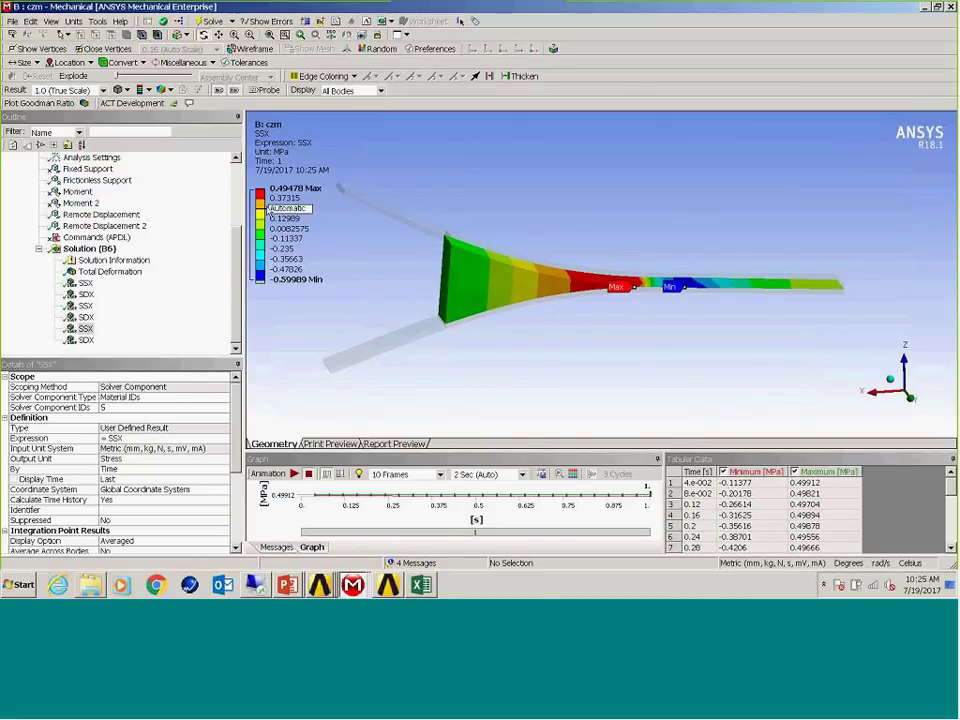
click(298, 191)
click(707, 399)
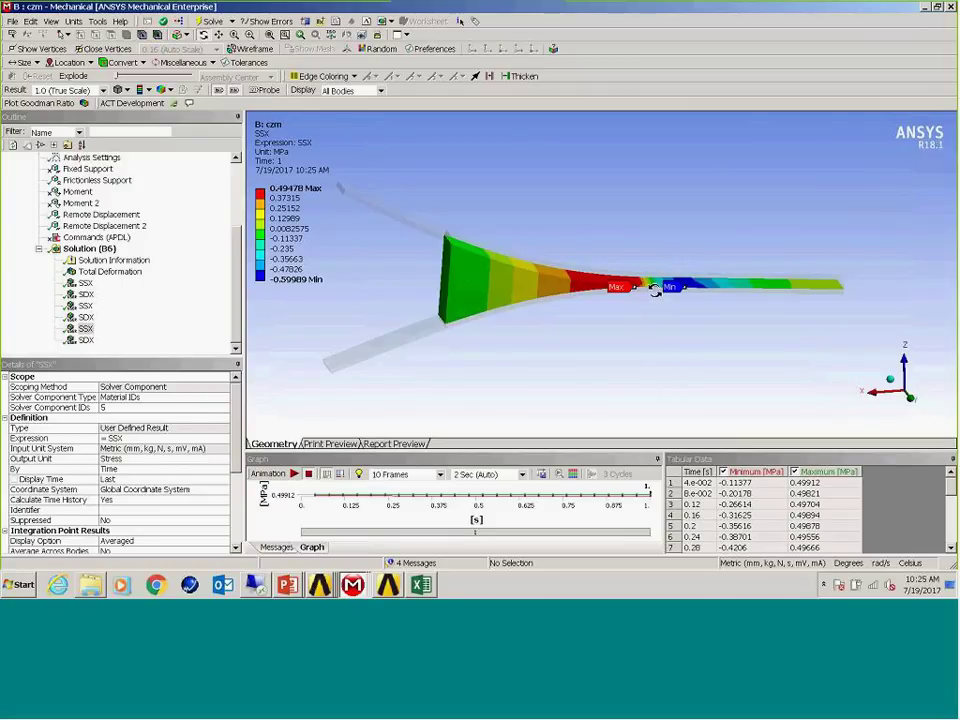
click(285, 190)
key(Escape)
mouse_move(270, 240)
click(86, 341)
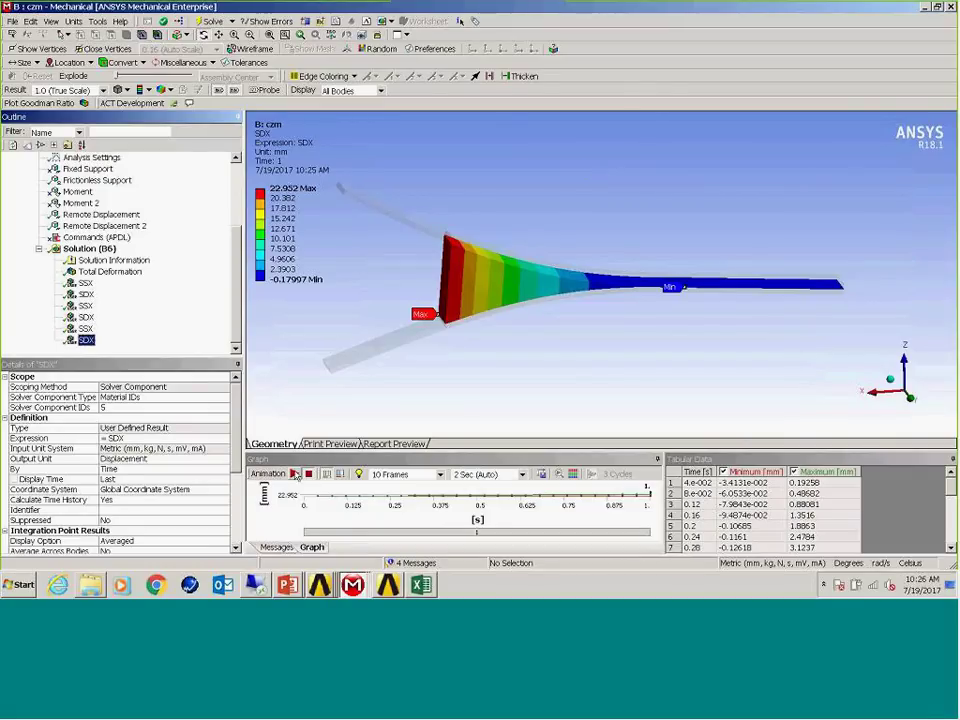
click(294, 473)
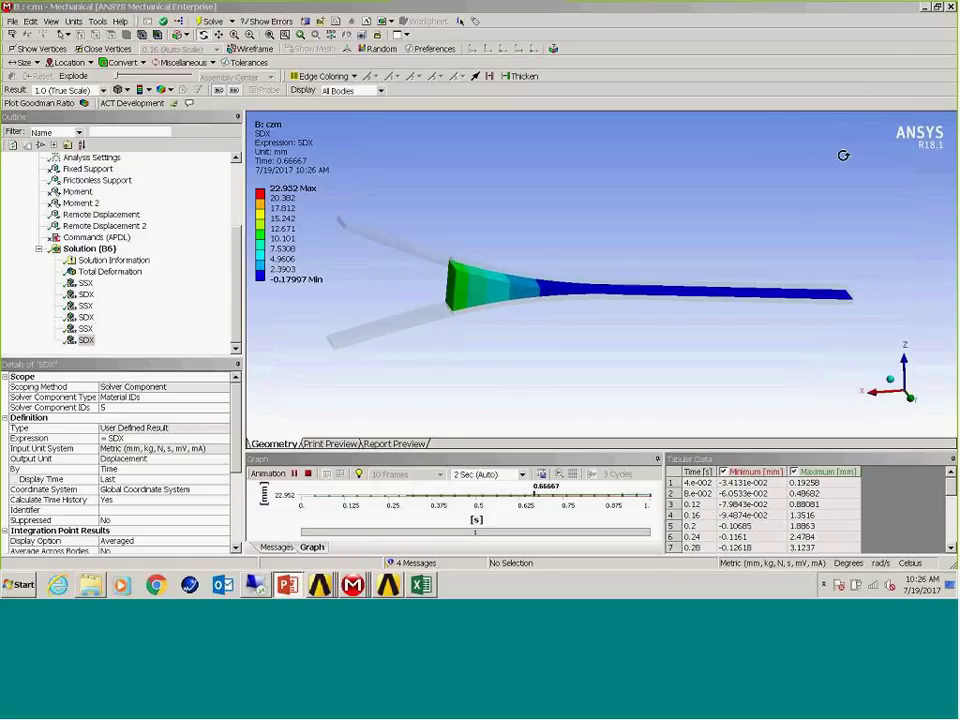
click(309, 474)
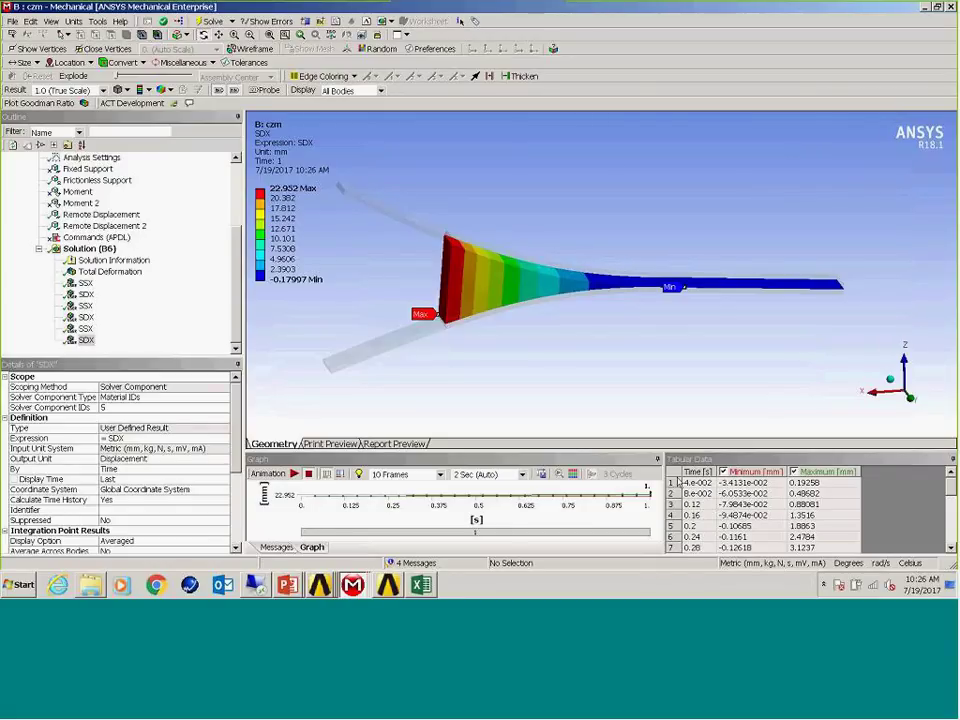
Switch to the H: Static Structural model and display its Directional Deformation contour
click(353, 585)
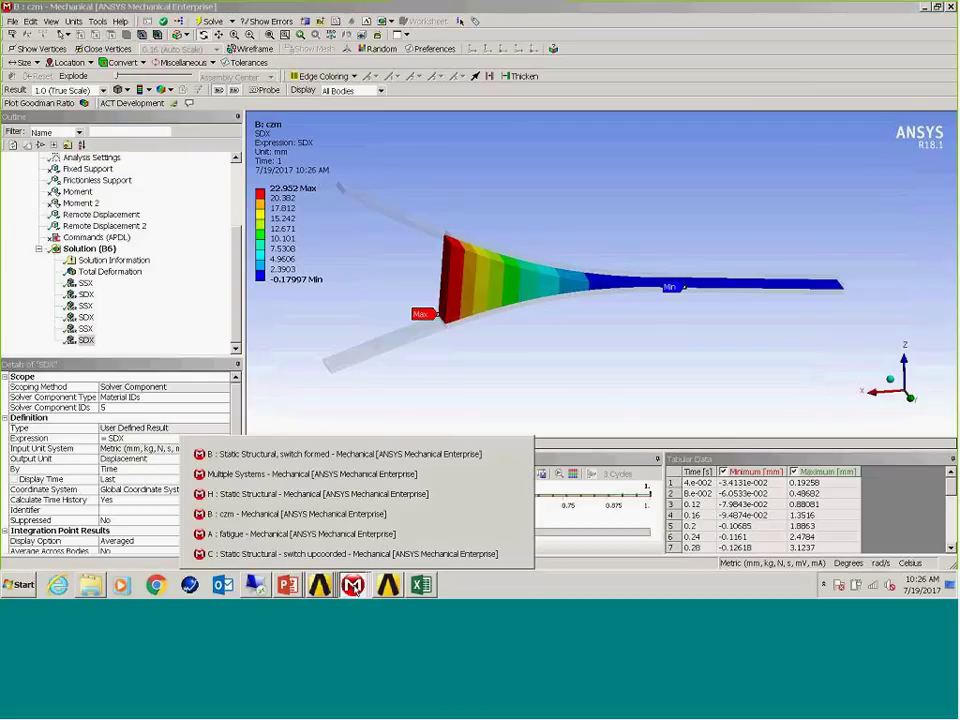
click(320, 494)
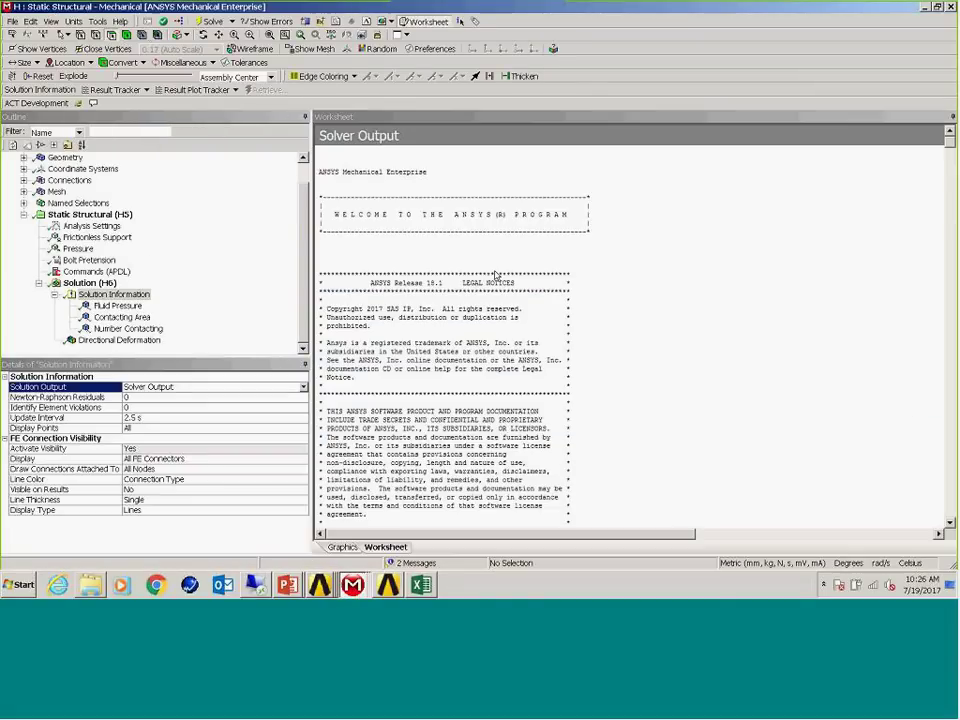
click(90, 216)
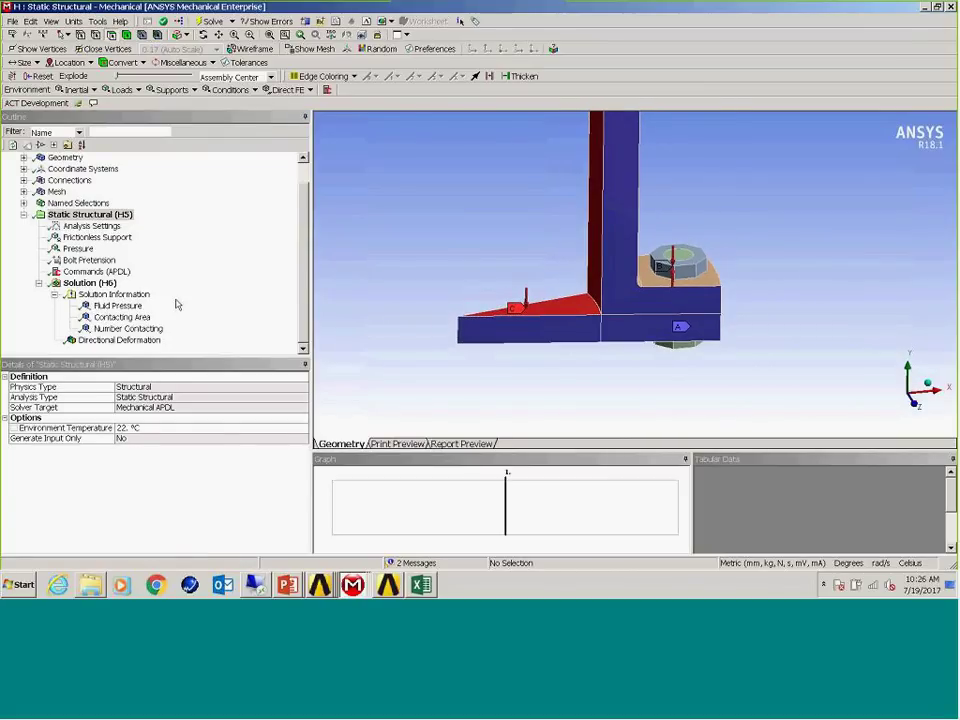
click(120, 341)
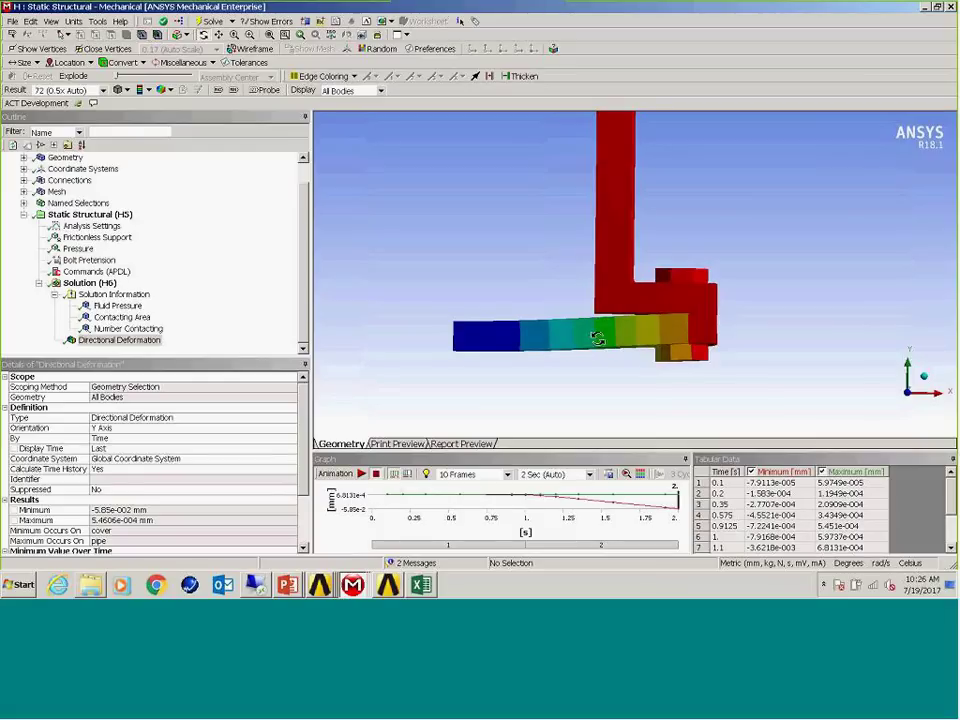
Orbit the bracket assembly to inspect the Y deformation contour from several angles
drag(598, 292, 651, 334)
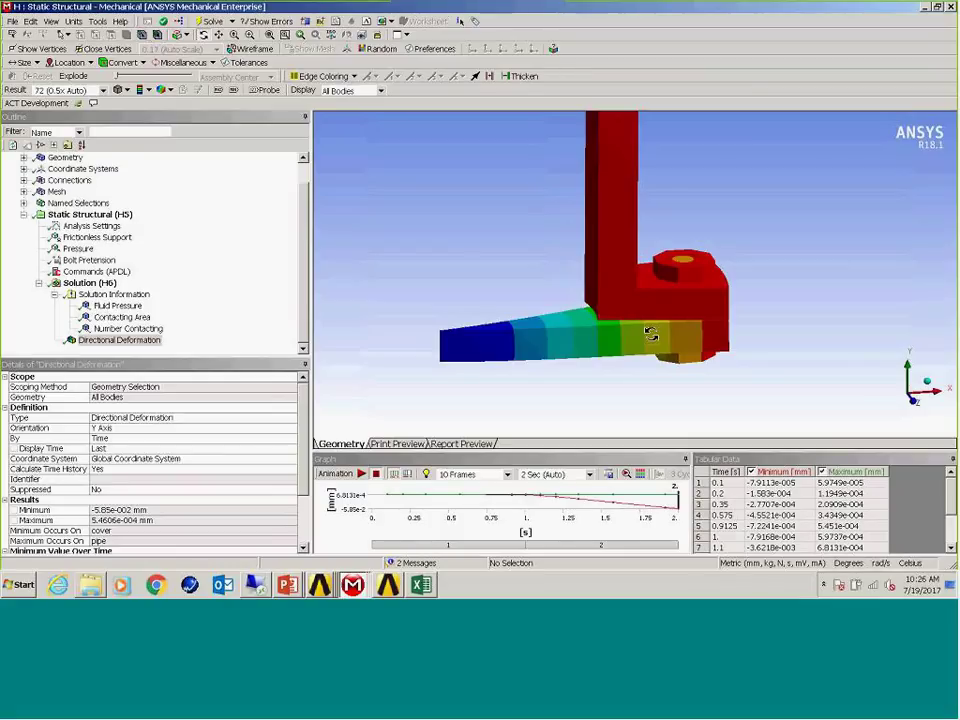
drag(651, 334, 652, 308)
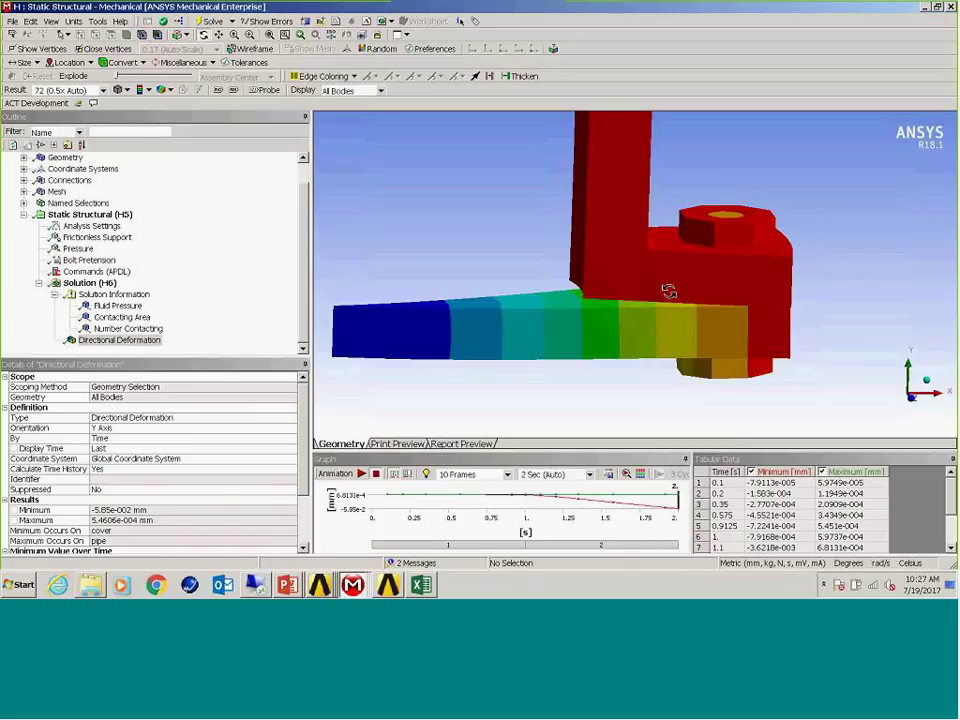
drag(668, 291, 737, 261)
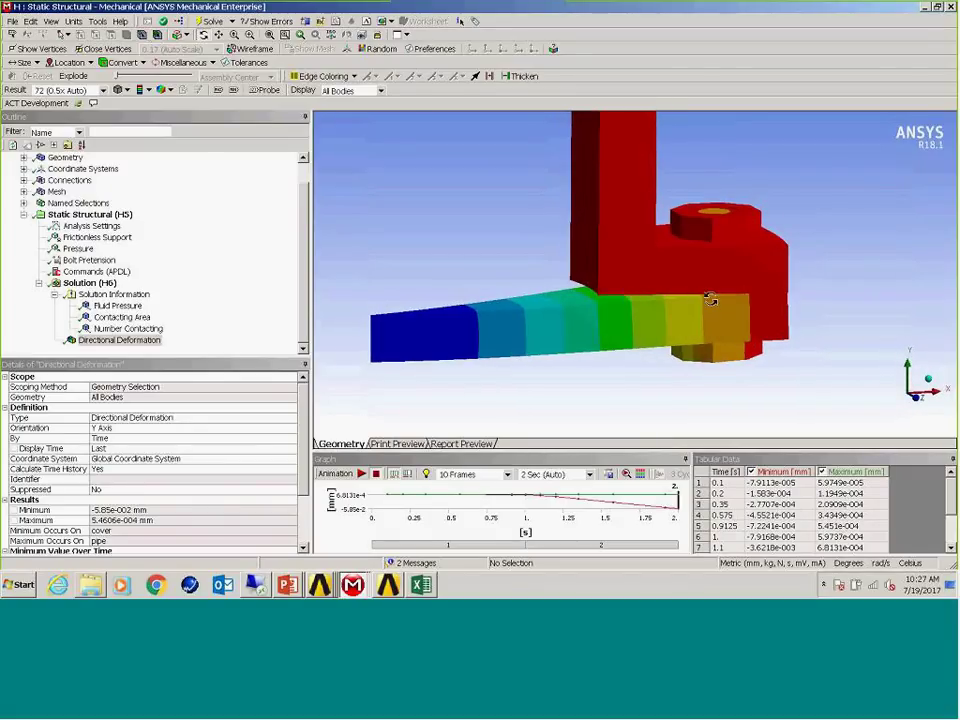
mouse_move(692, 316)
mouse_down()
mouse_move(650, 306)
mouse_move(676, 313)
mouse_up()
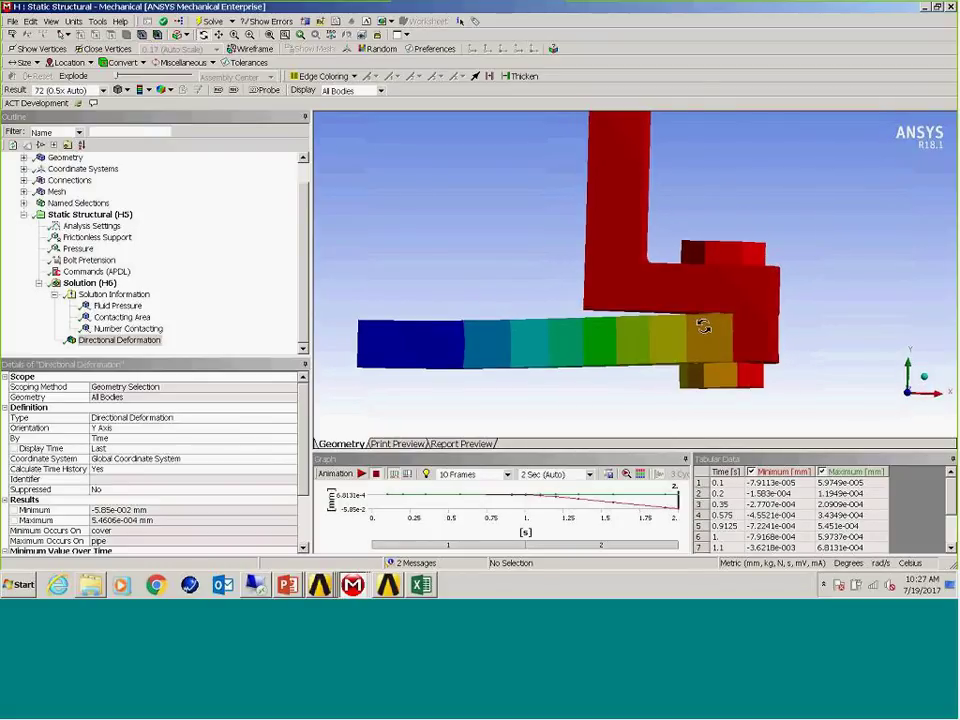
mouse_move(636, 306)
mouse_down()
mouse_move(669, 302)
mouse_move(630, 318)
mouse_up()
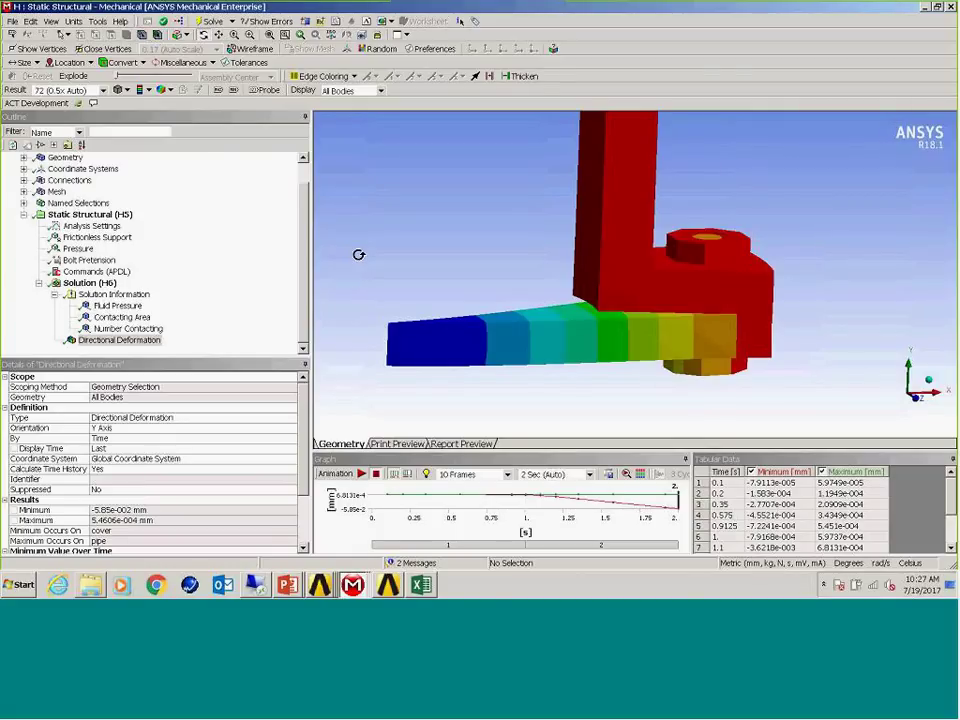
Insert a new contact tracker scoped to the Frictionless - cover To pipe contact region
right_click(146, 295)
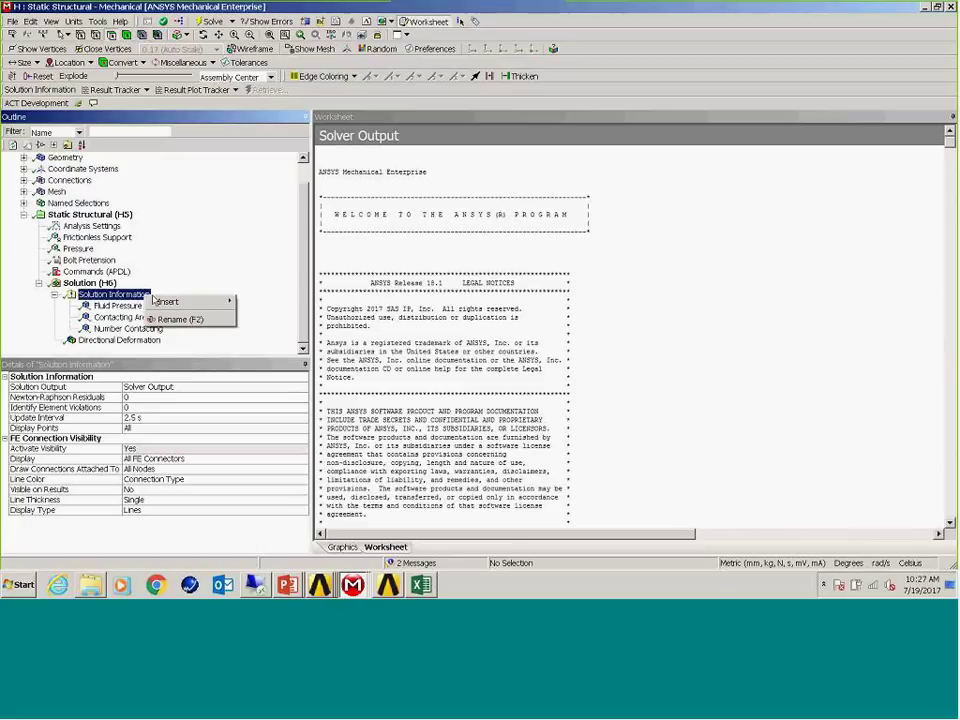
mouse_move(165, 302)
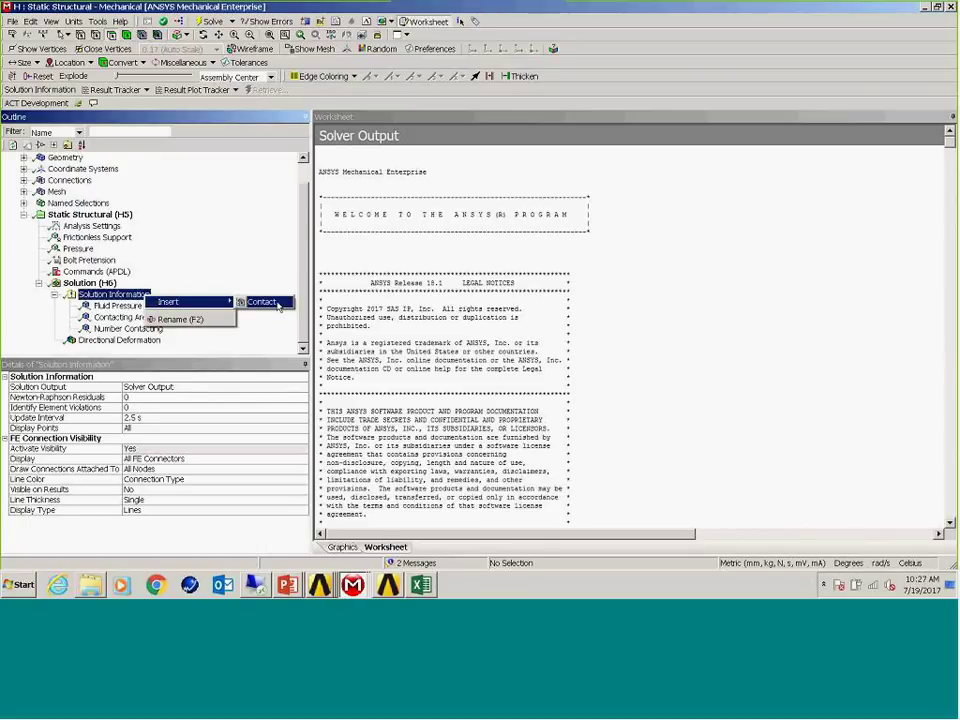
click(270, 302)
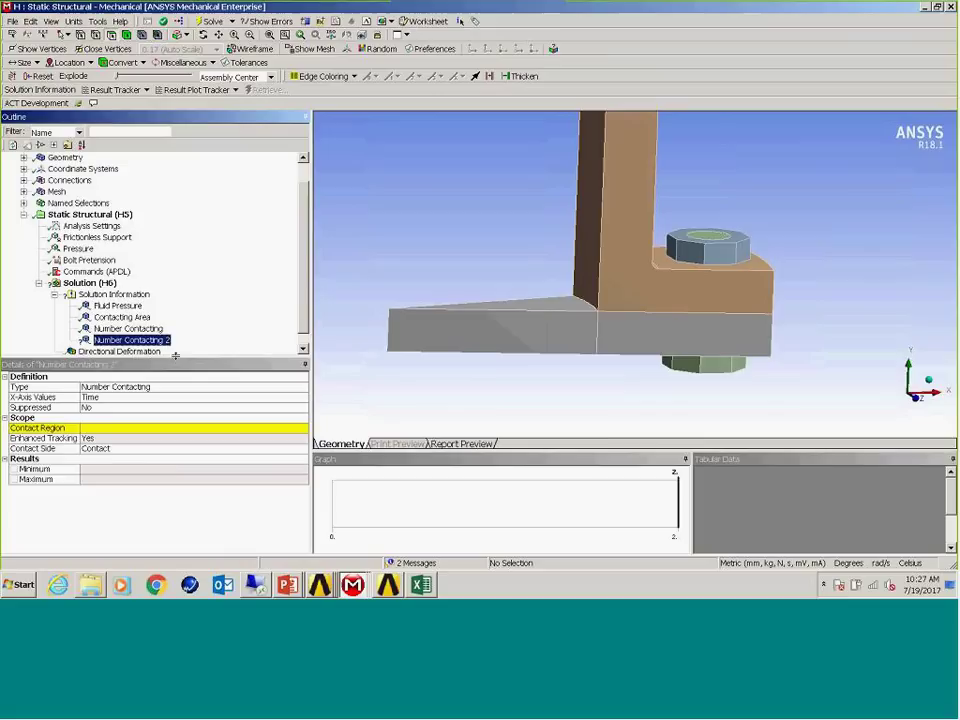
click(178, 428)
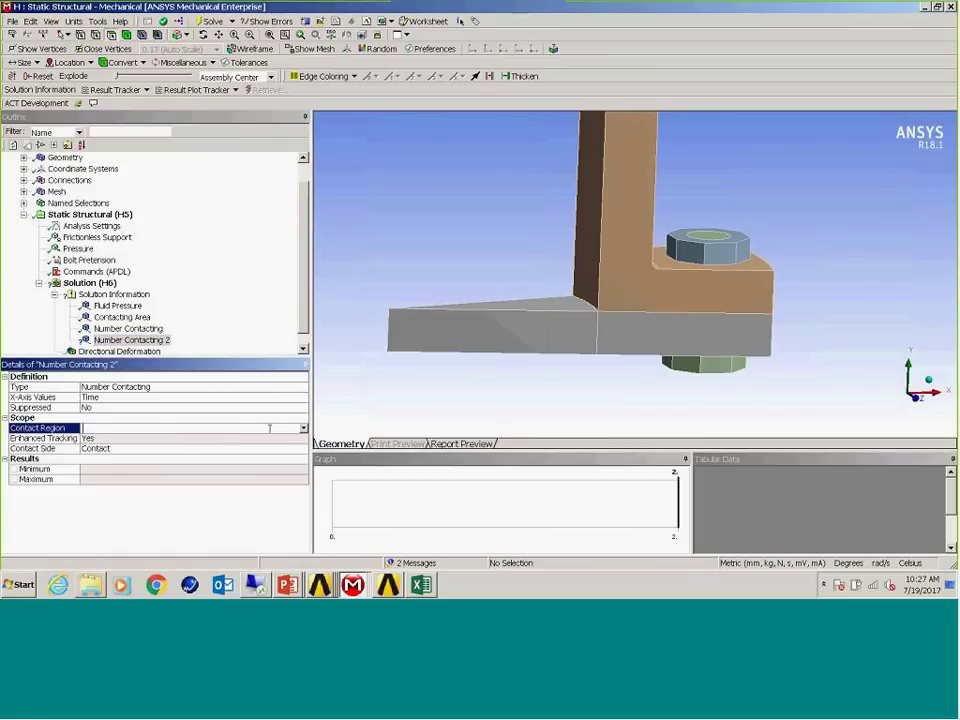
click(176, 429)
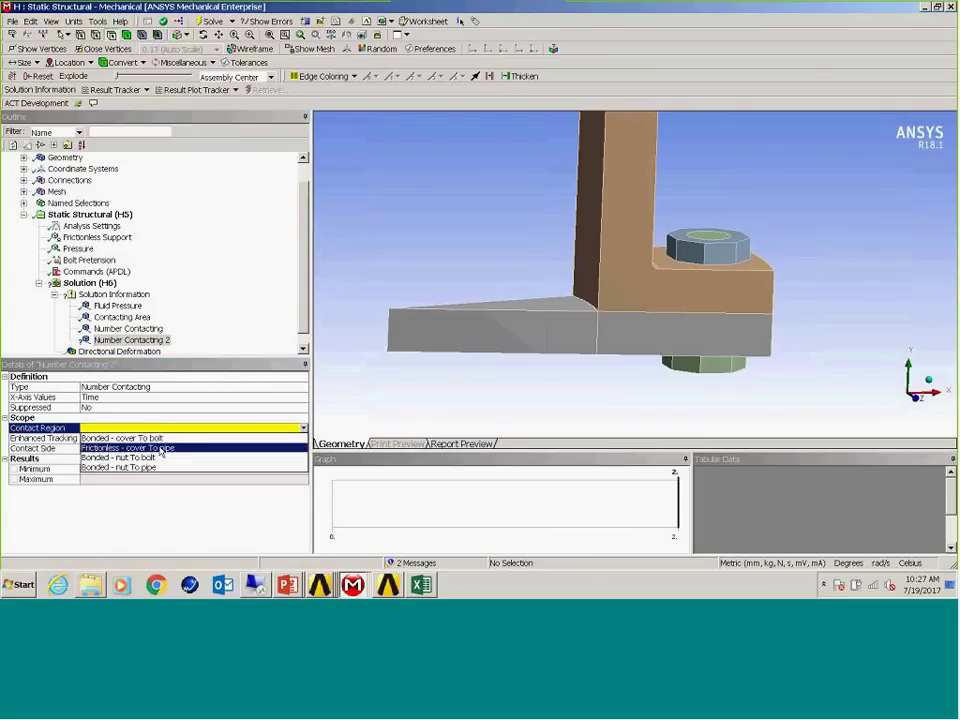
click(160, 448)
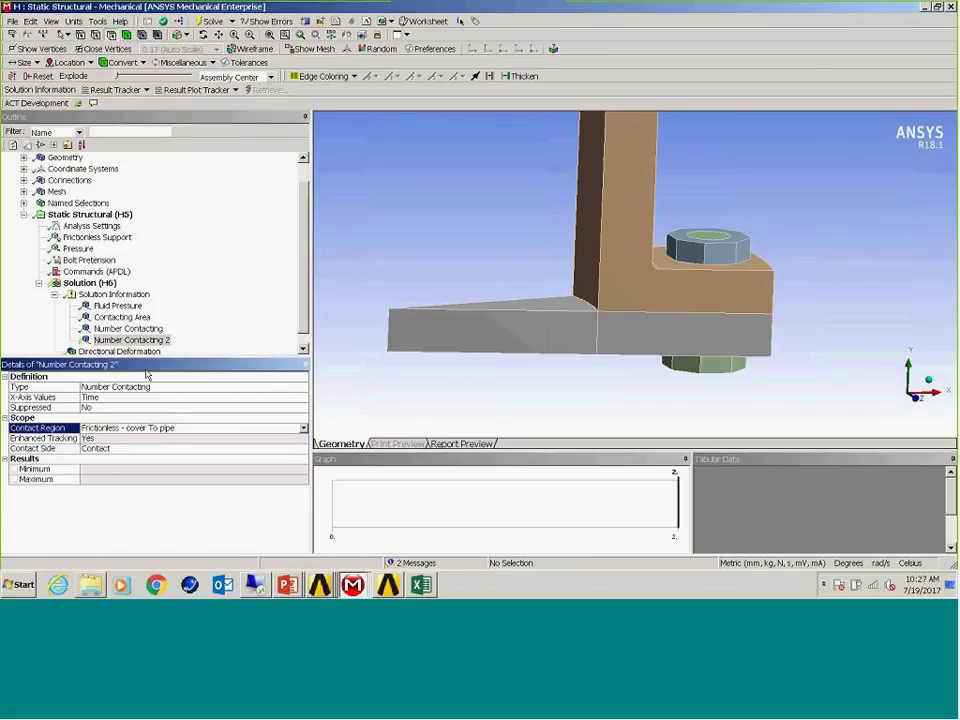
Browse the tracker Type list, then display the Contacting Area graph
click(233, 387)
click(233, 387)
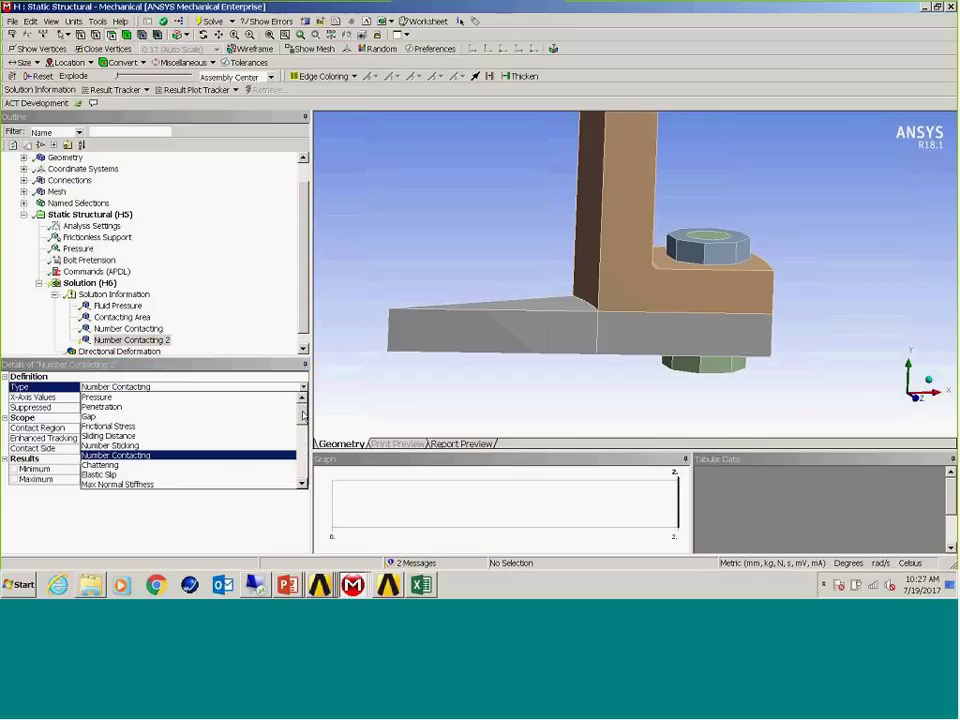
scroll(304, 420, down, 1)
drag(304, 420, 304, 436)
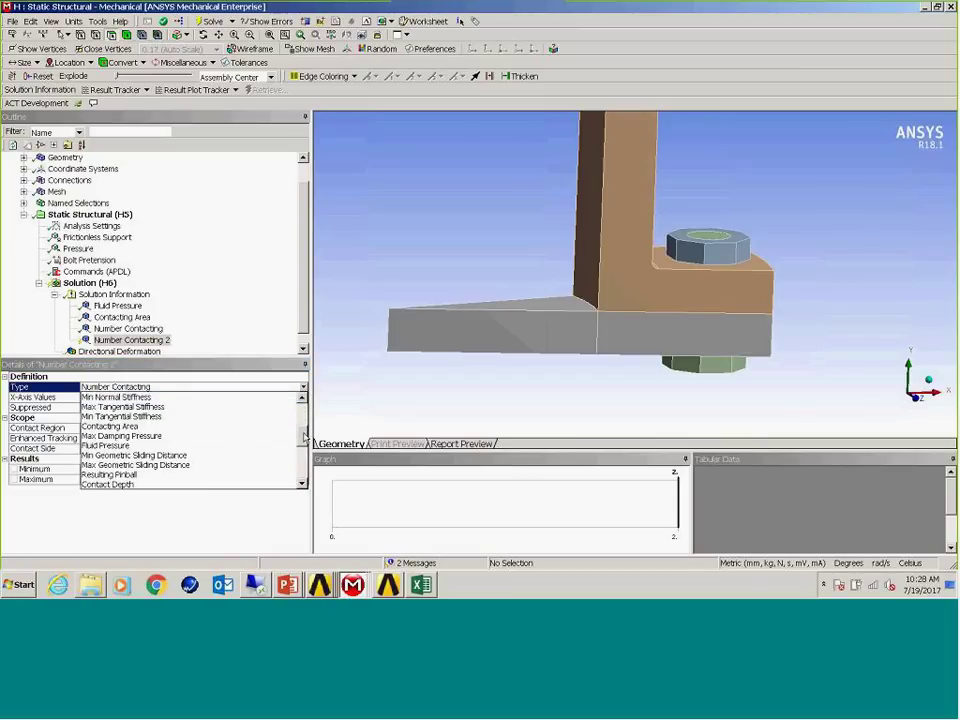
scroll(304, 436, down, 1)
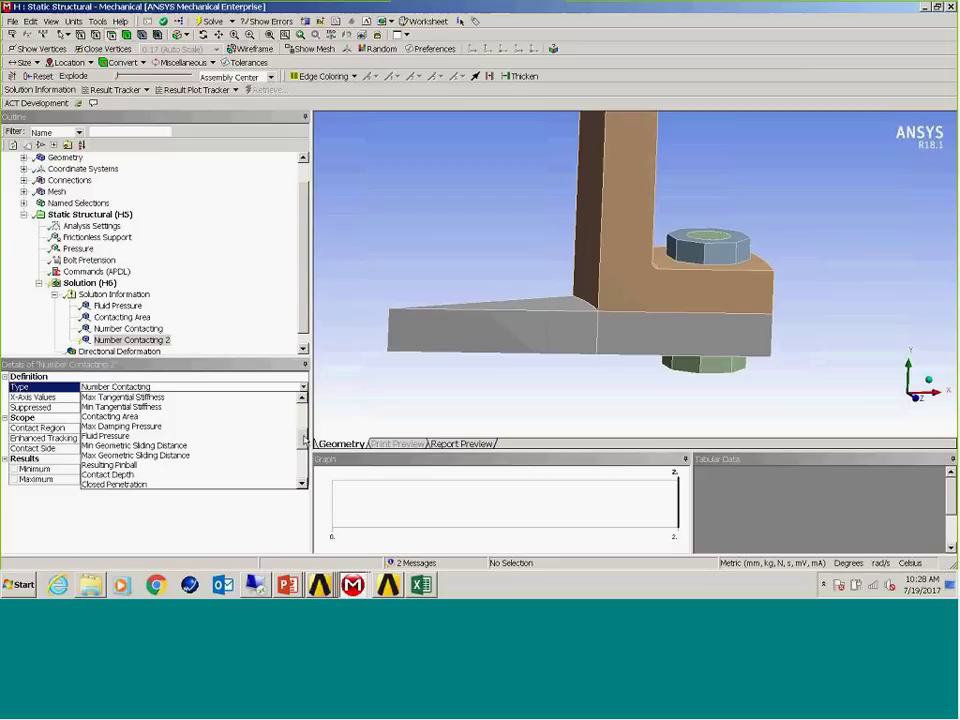
scroll(304, 436, up, 1)
scroll(304, 436, down, 2)
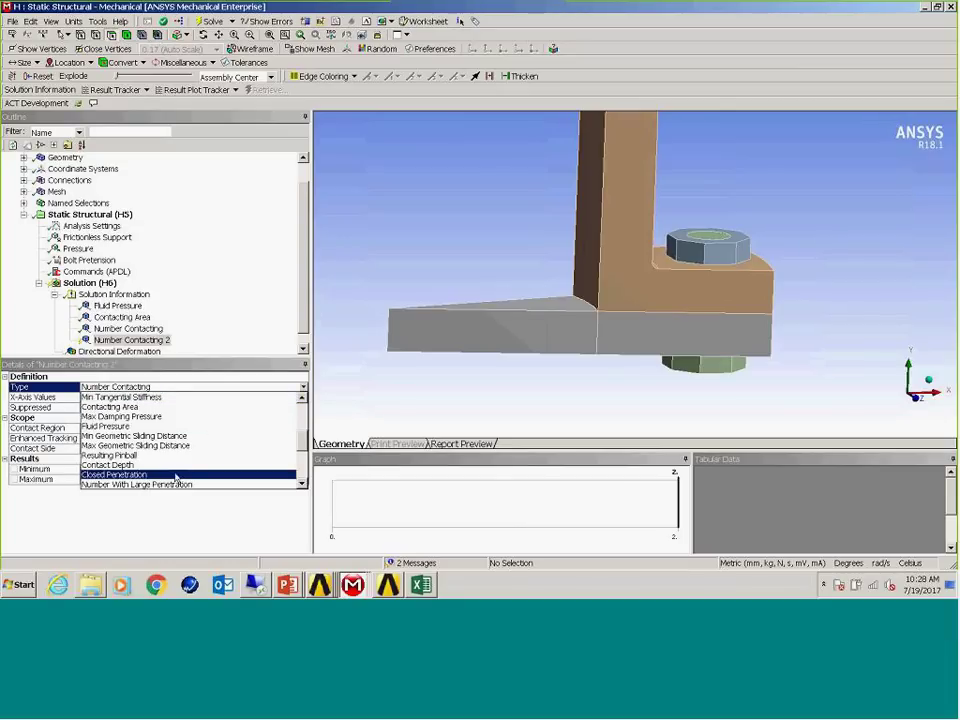
click(122, 317)
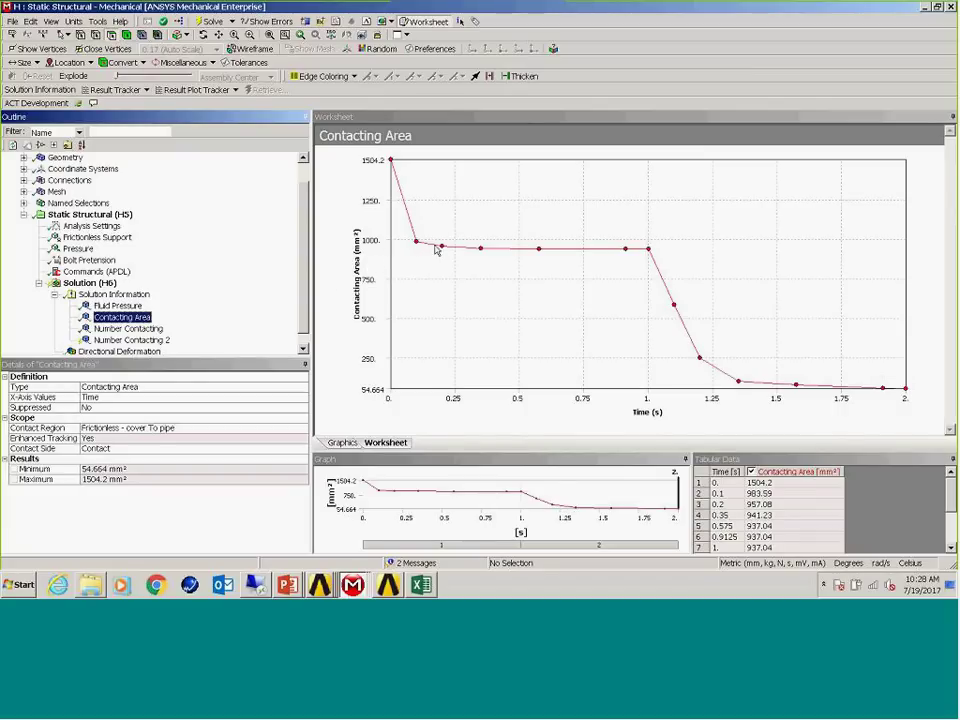
Flip between the Number Contacting and Contacting Area graphs, then show the Solution Information output
key(Down)
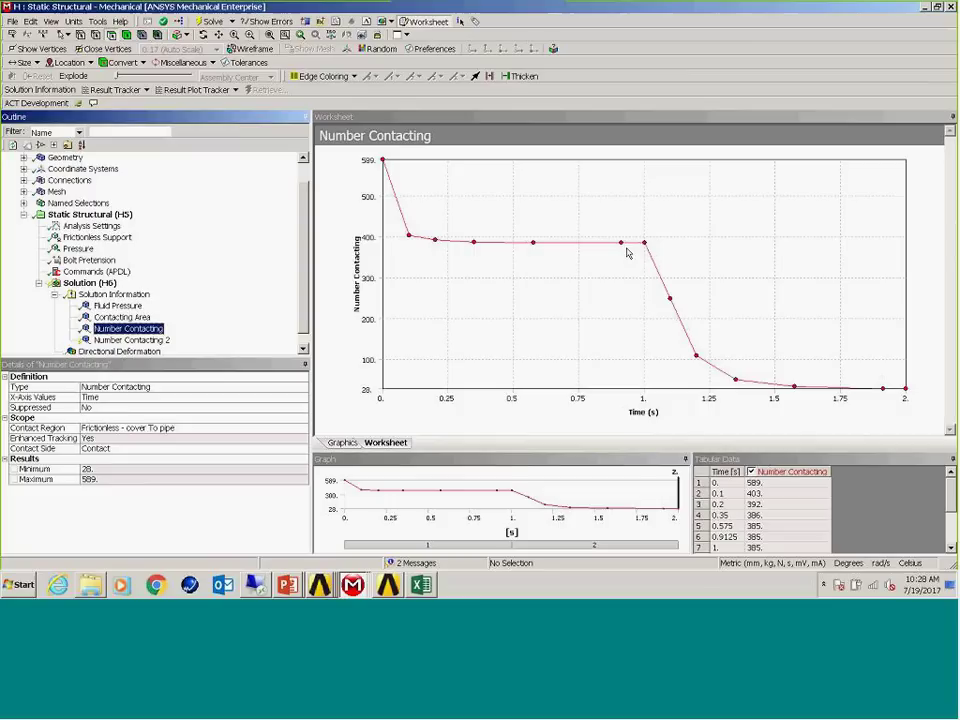
key(Up)
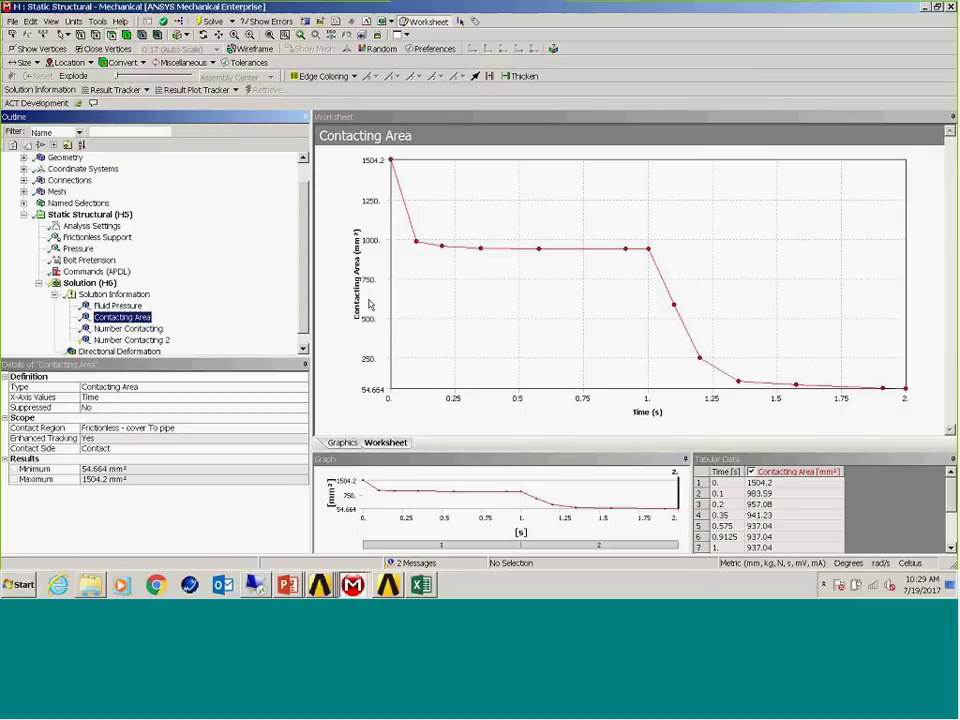
click(114, 294)
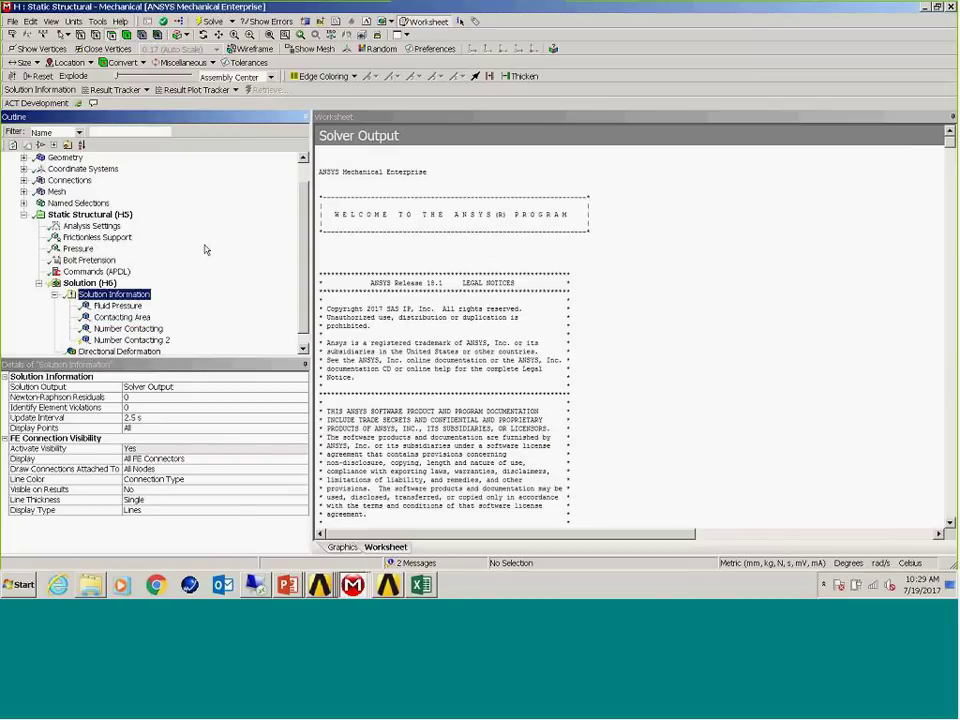
Browse Number Contacting 2's Type list and close it, leaving it as Number Contacting
right_click(146, 296)
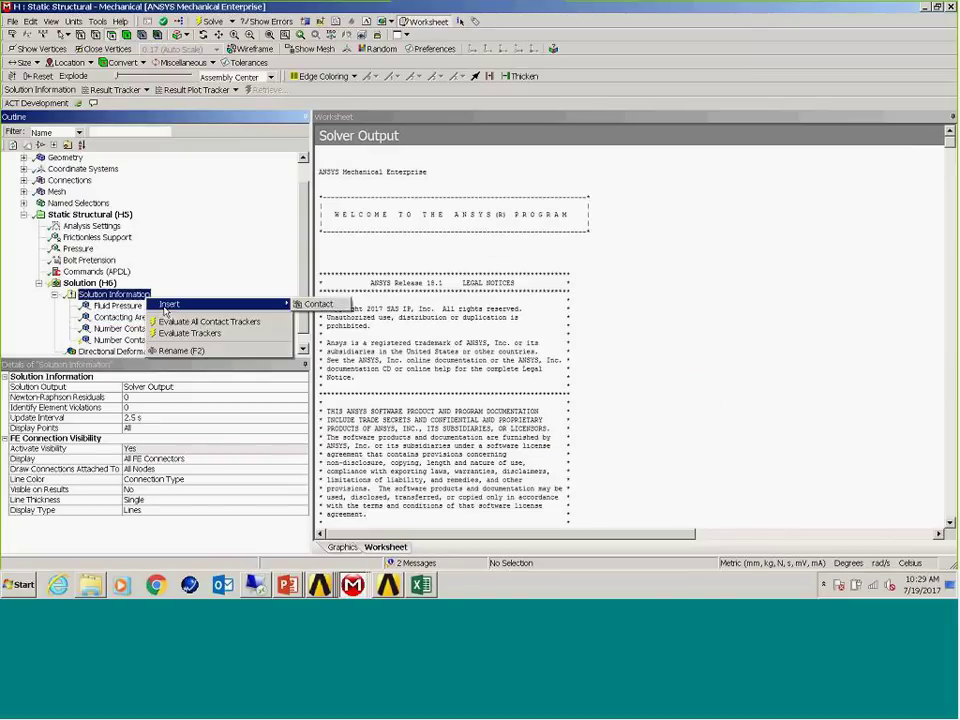
key(Escape)
click(129, 341)
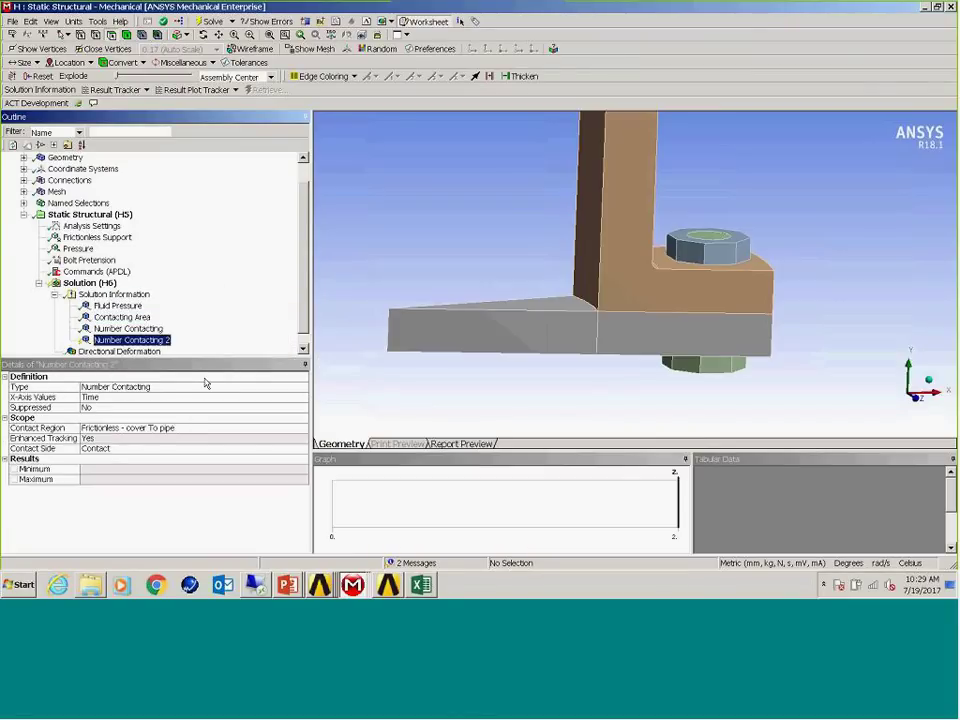
click(214, 385)
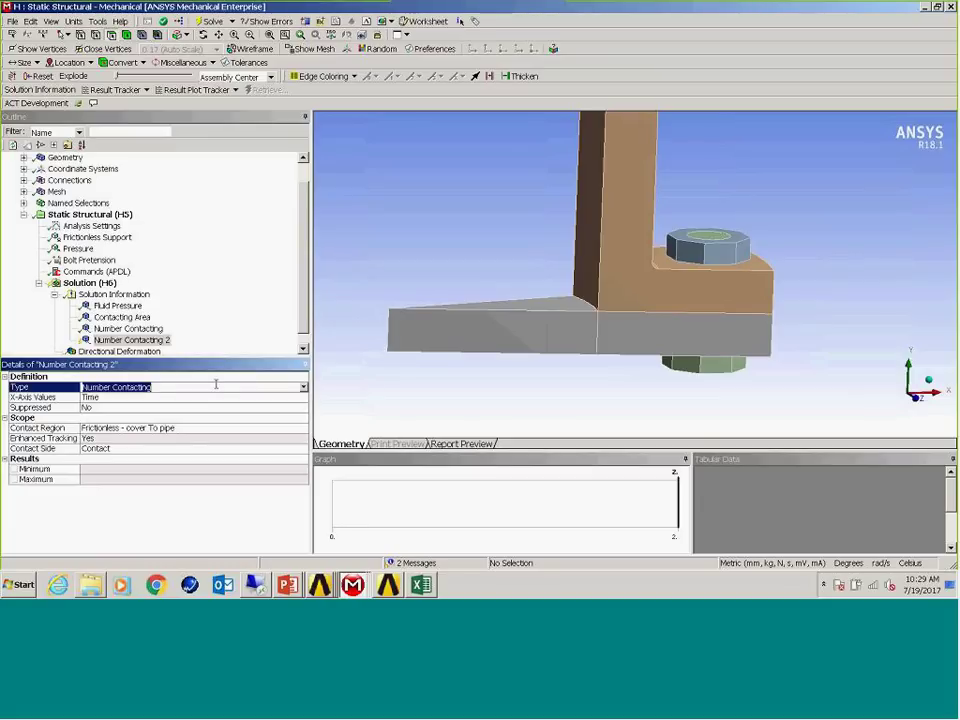
click(304, 389)
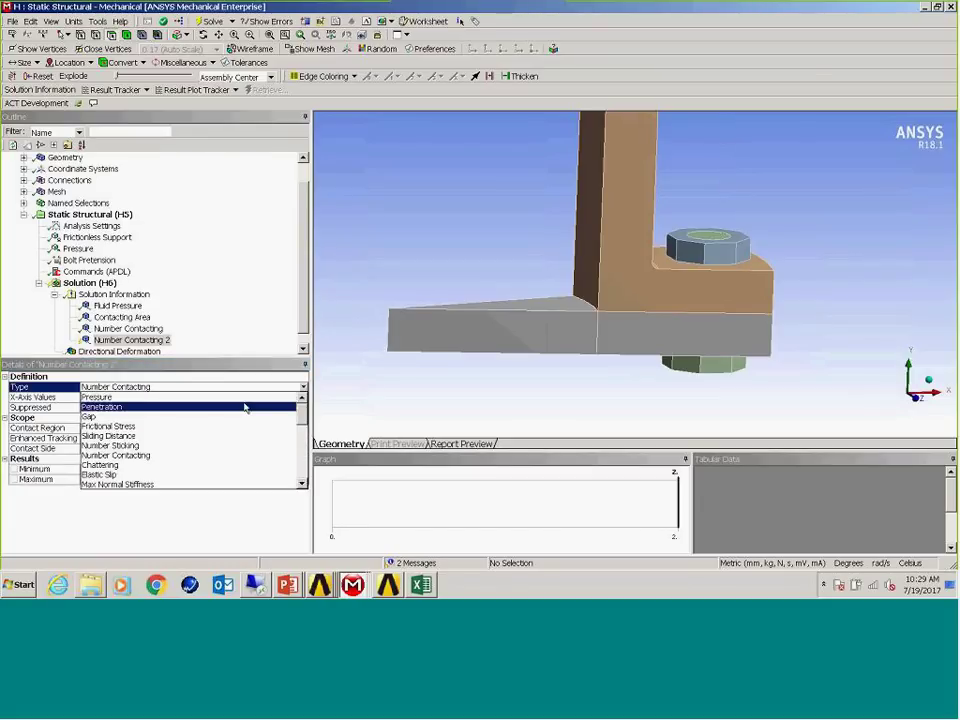
drag(304, 418, 298, 482)
scroll(273, 436, up, 7)
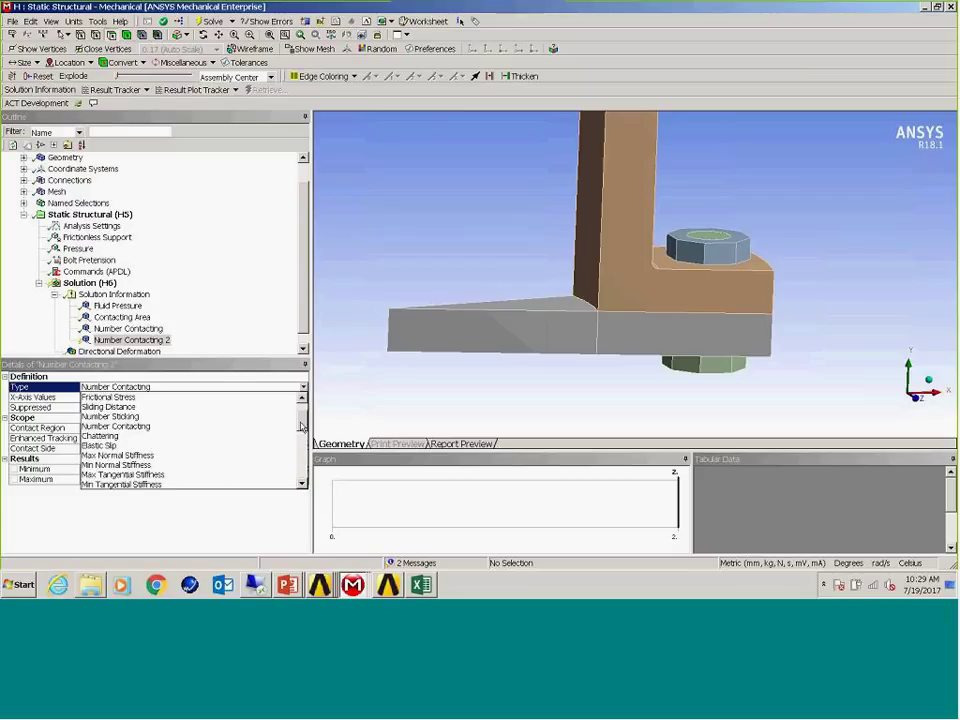
drag(302, 402, 298, 482)
click(450, 396)
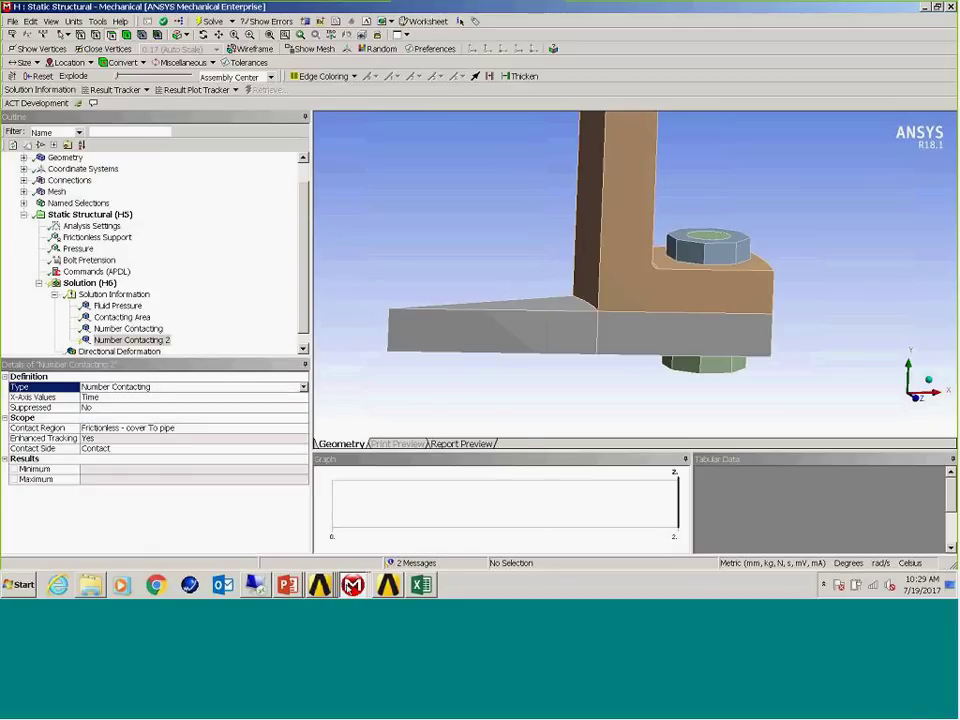
Switch to the Multiple Systems window and scroll through the modal solution's solver output
mouse_move(352, 584)
click(285, 472)
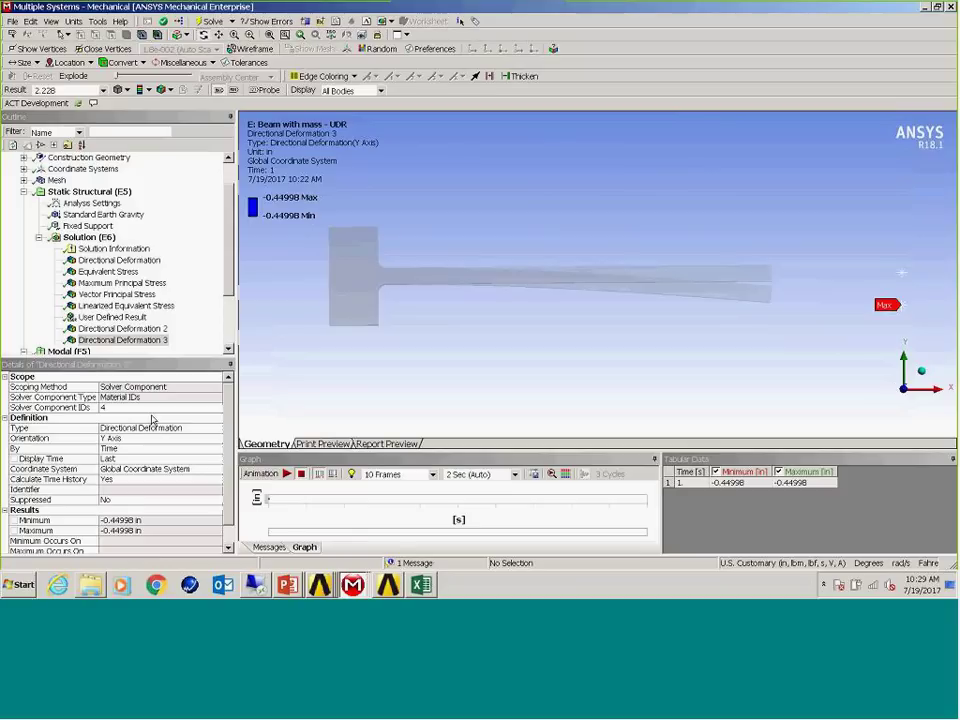
scroll(225, 270, down, 3)
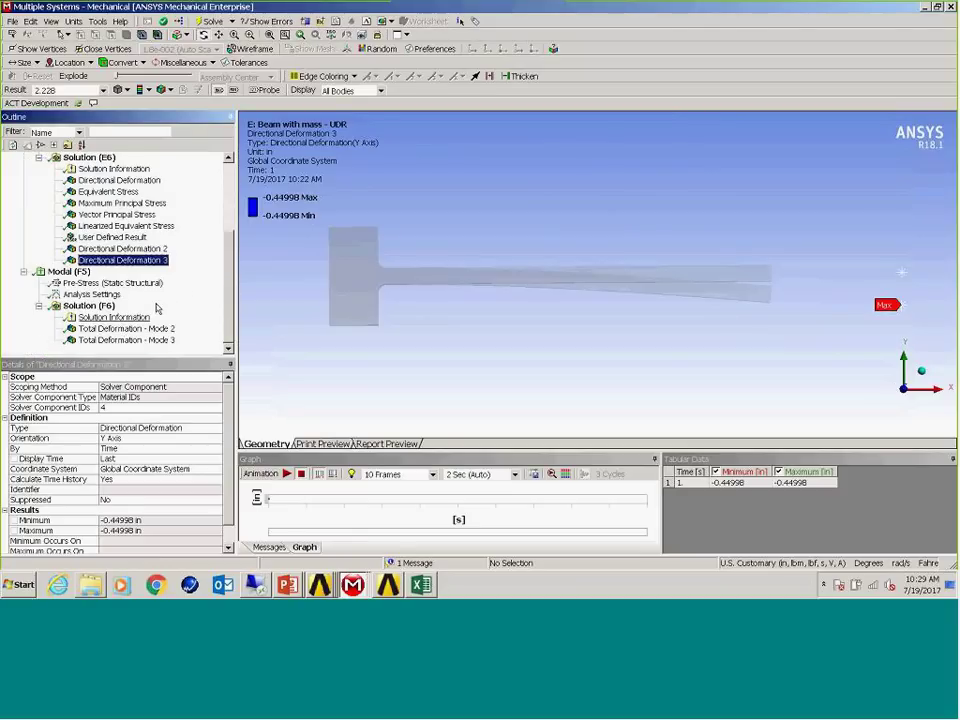
click(114, 317)
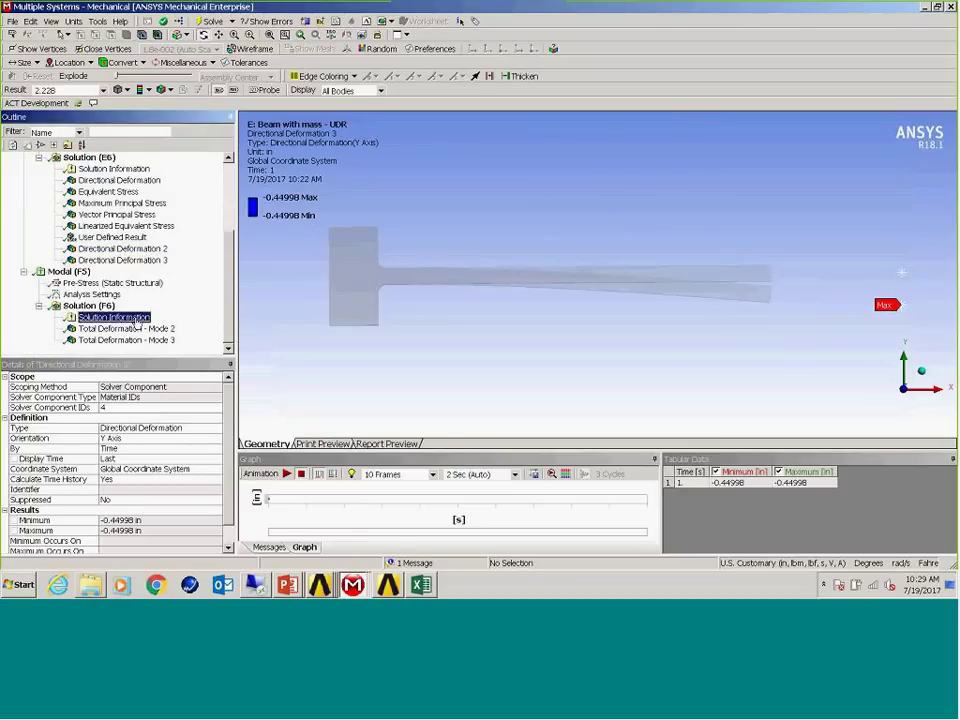
scroll(810, 230, down, 15)
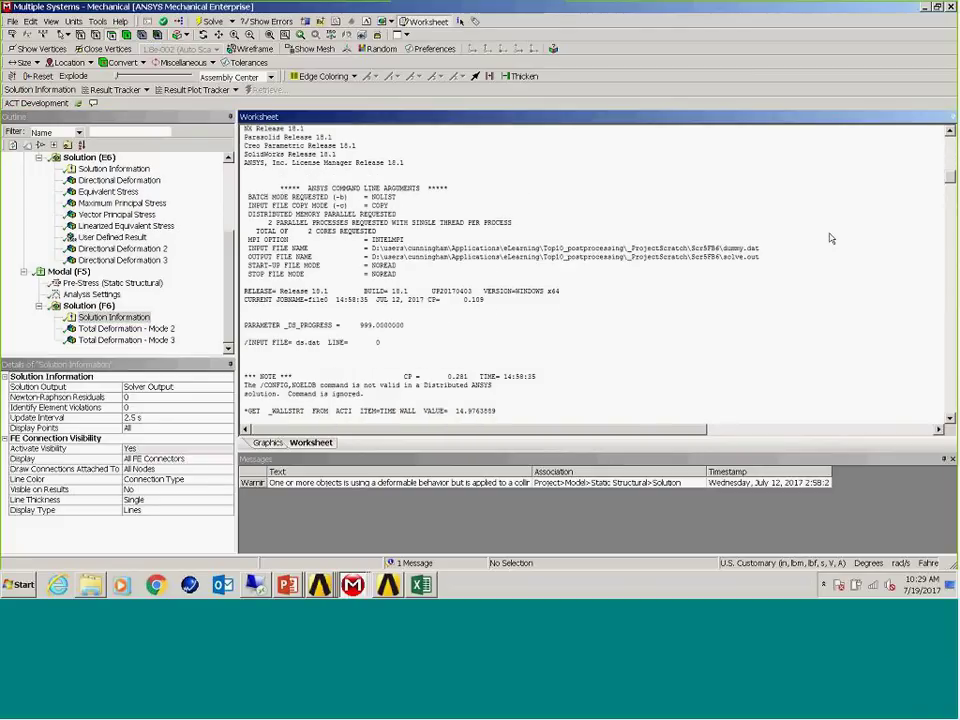
drag(950, 178, 950, 293)
scroll(935, 306, down, 5)
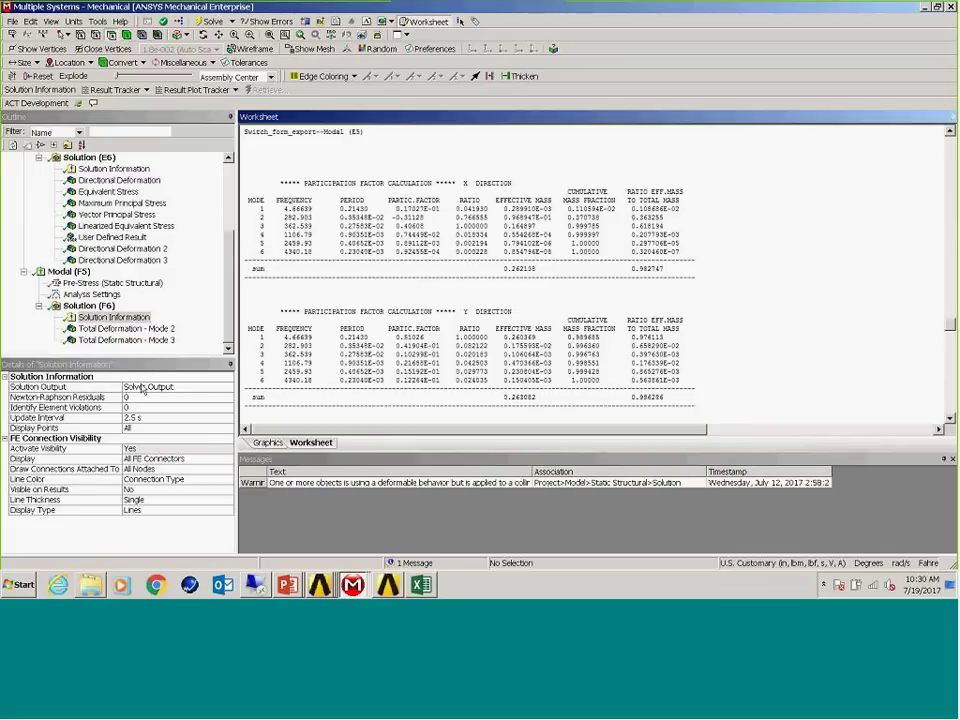
Set Solution Information's Solution Output to Participation Factor Summary
click(118, 317)
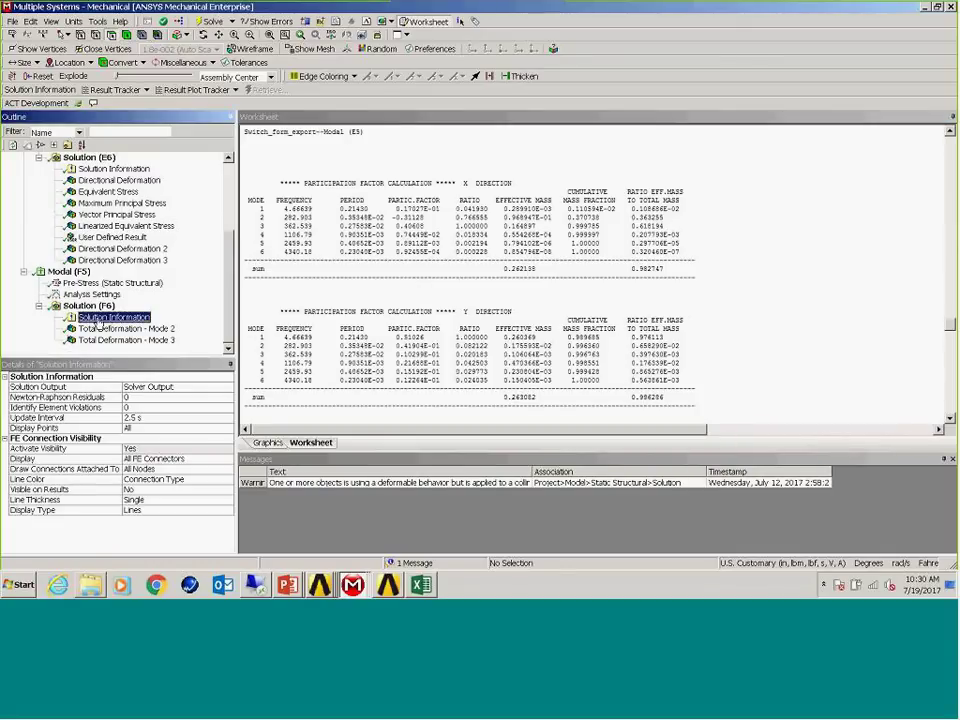
click(185, 388)
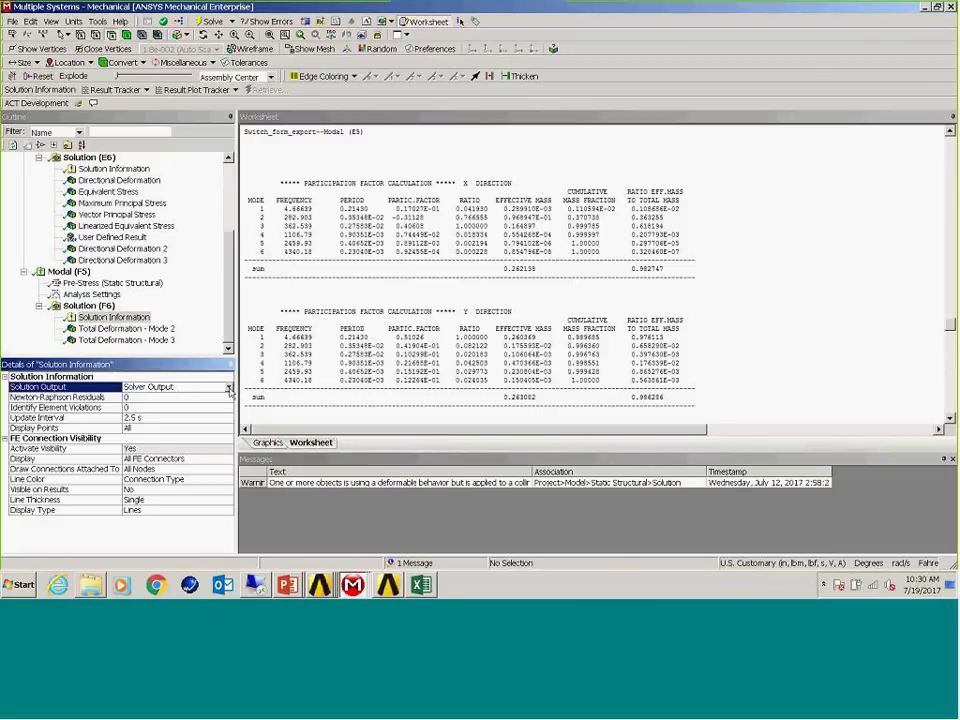
click(190, 388)
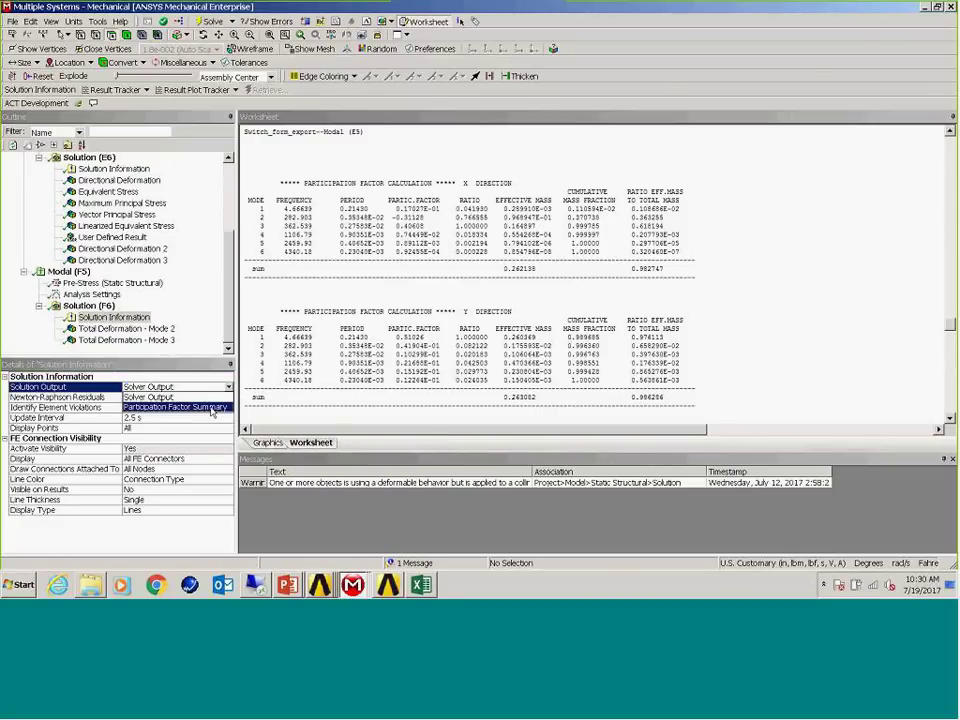
click(190, 407)
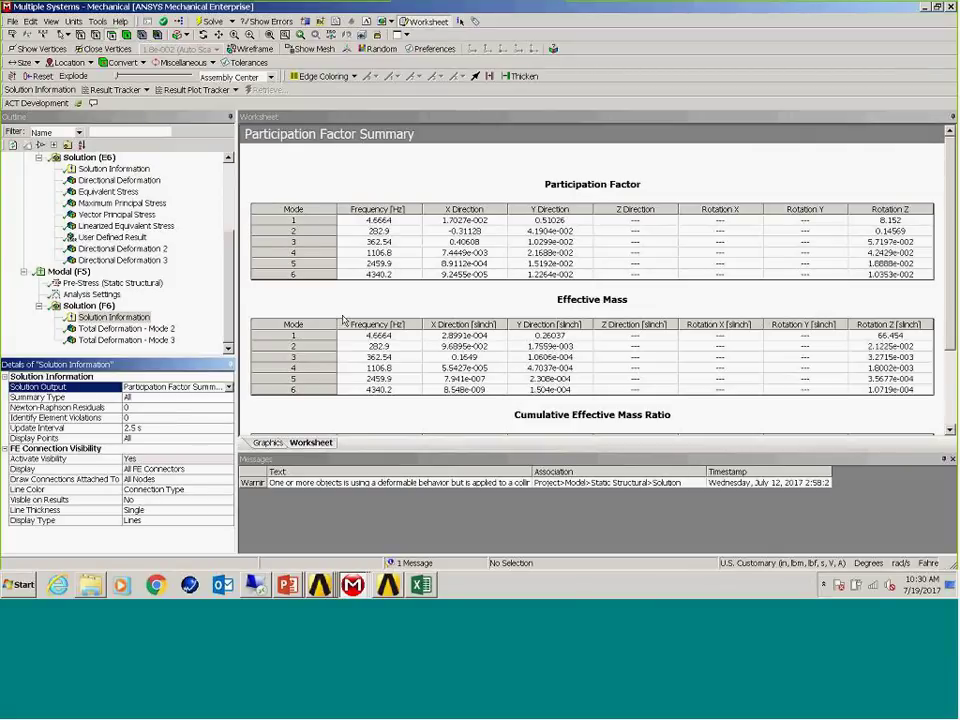
click(379, 221)
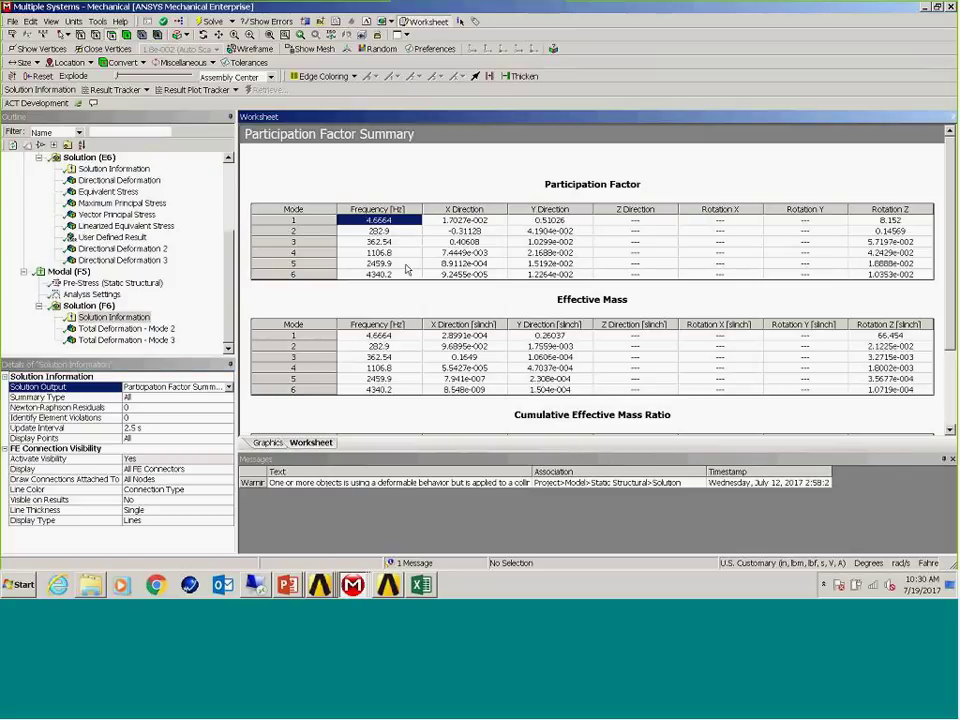
shift+click(398, 274)
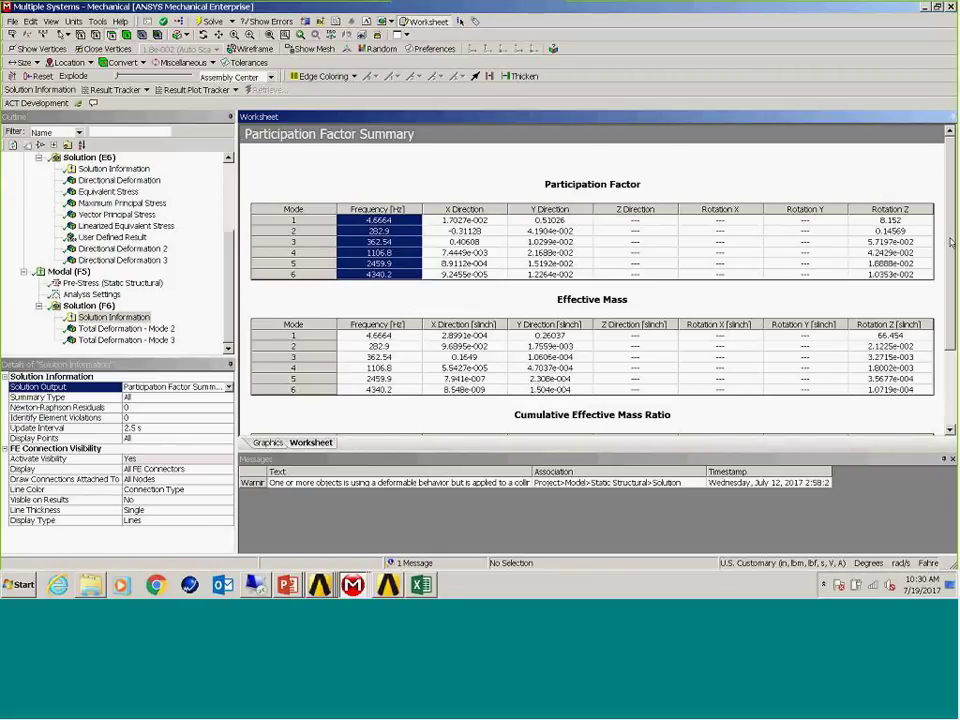
drag(952, 290, 953, 325)
scroll(952, 325, down, 2)
scroll(600, 380, up, 5)
click(175, 387)
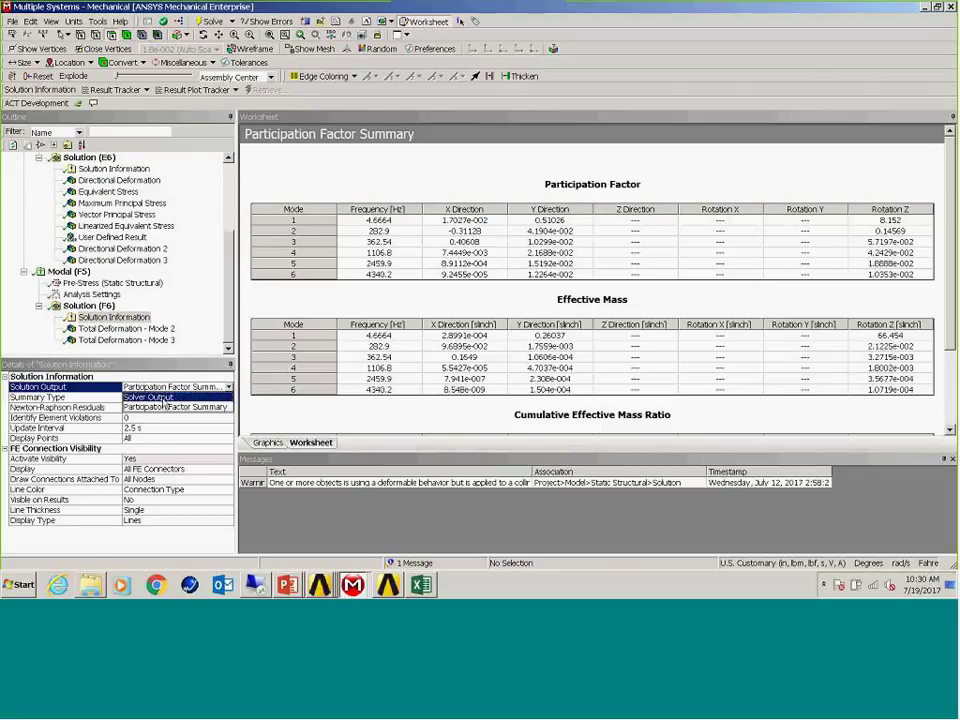
click(168, 398)
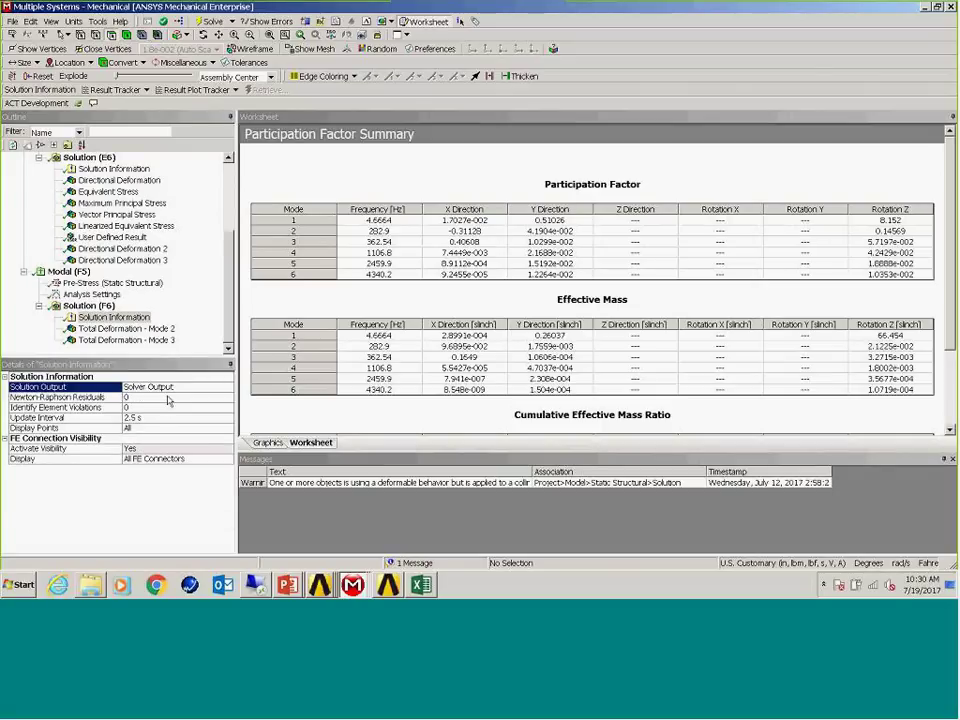
drag(950, 145, 950, 222)
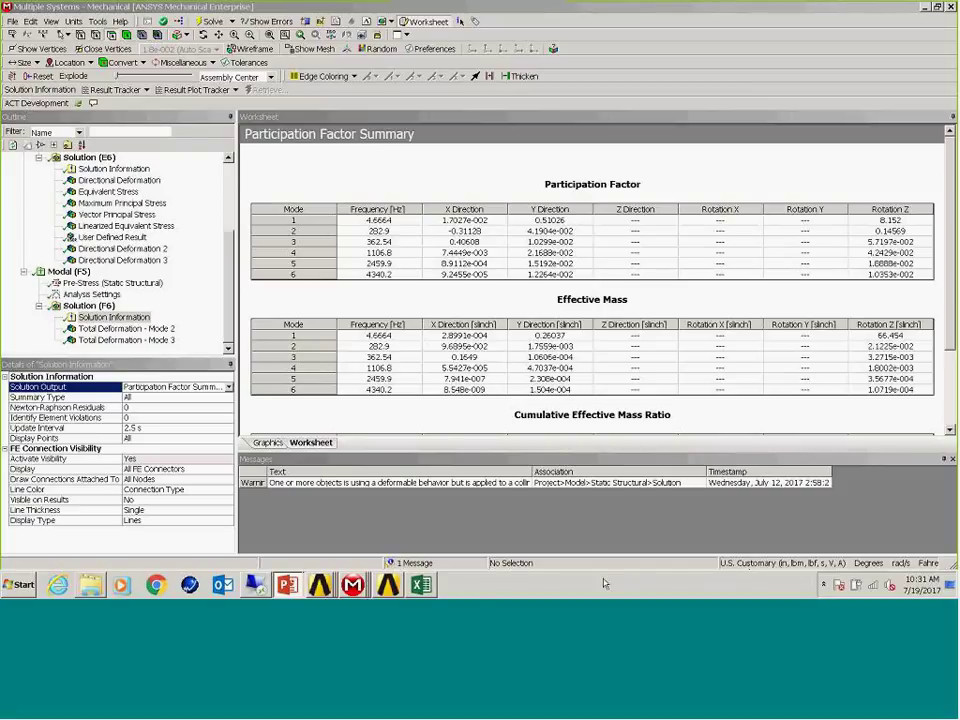
Show Solution (A6) in the fatigue Mechanical window, then switch to the top10post_bak Workbench project
mouse_move(390, 584)
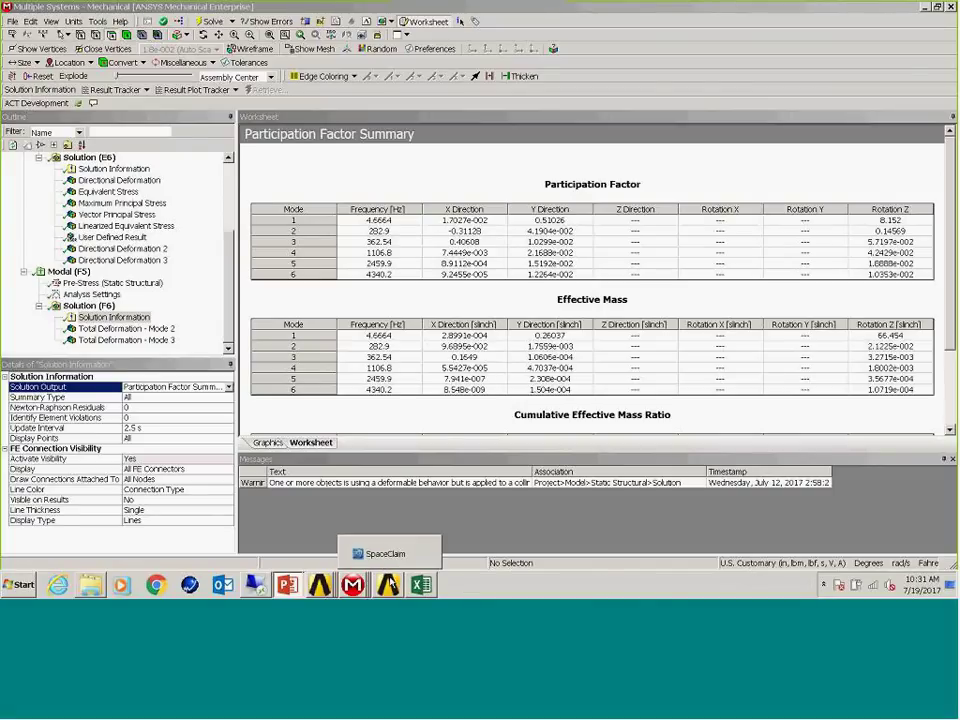
mouse_move(354, 586)
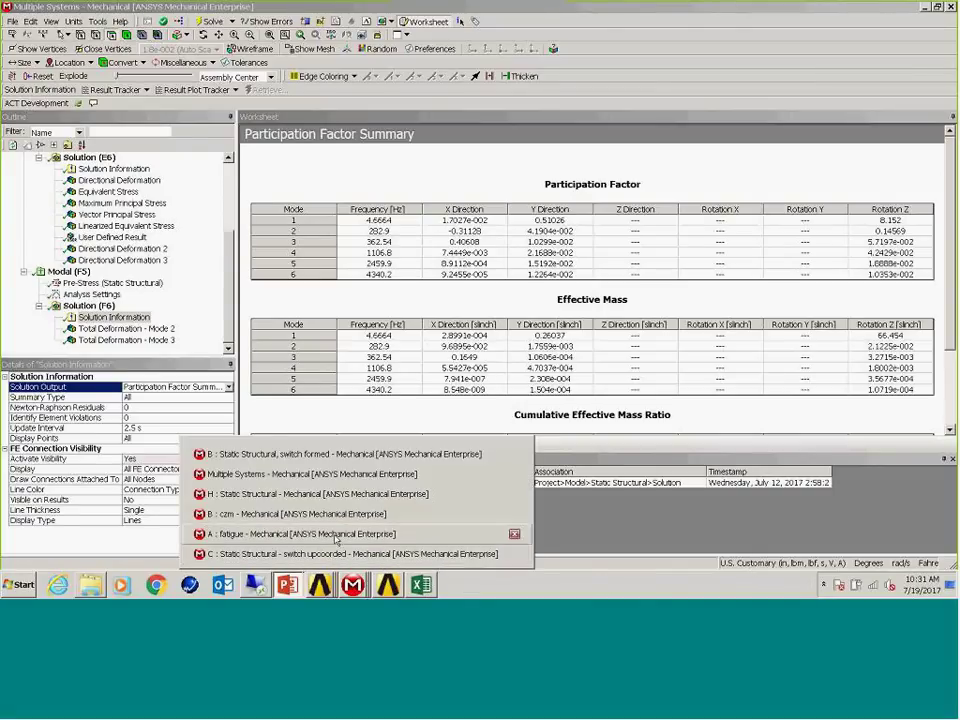
click(300, 534)
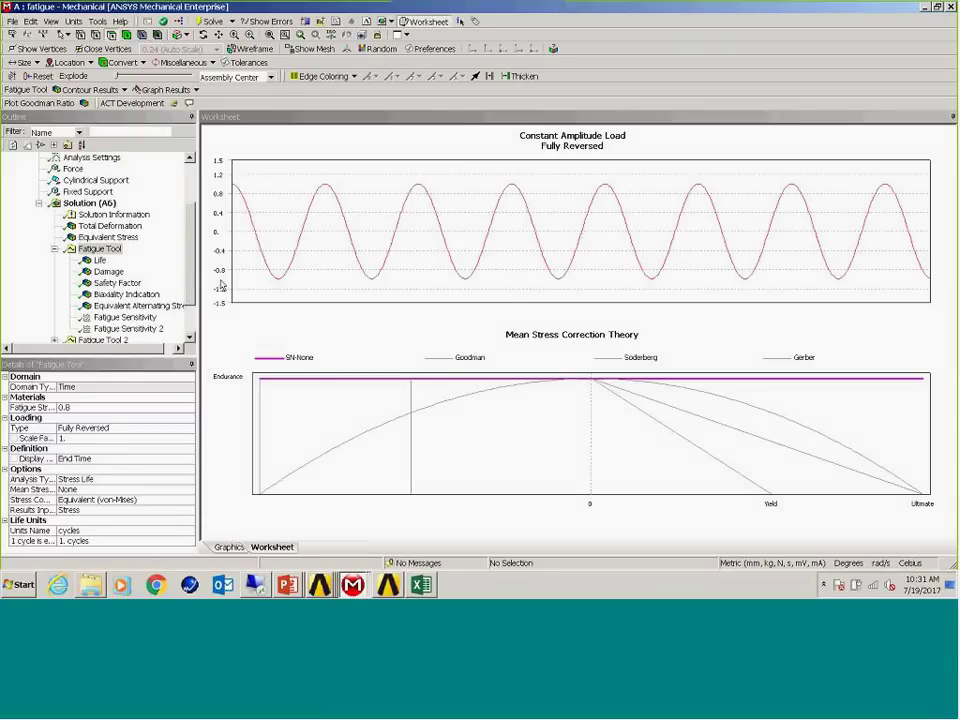
click(104, 204)
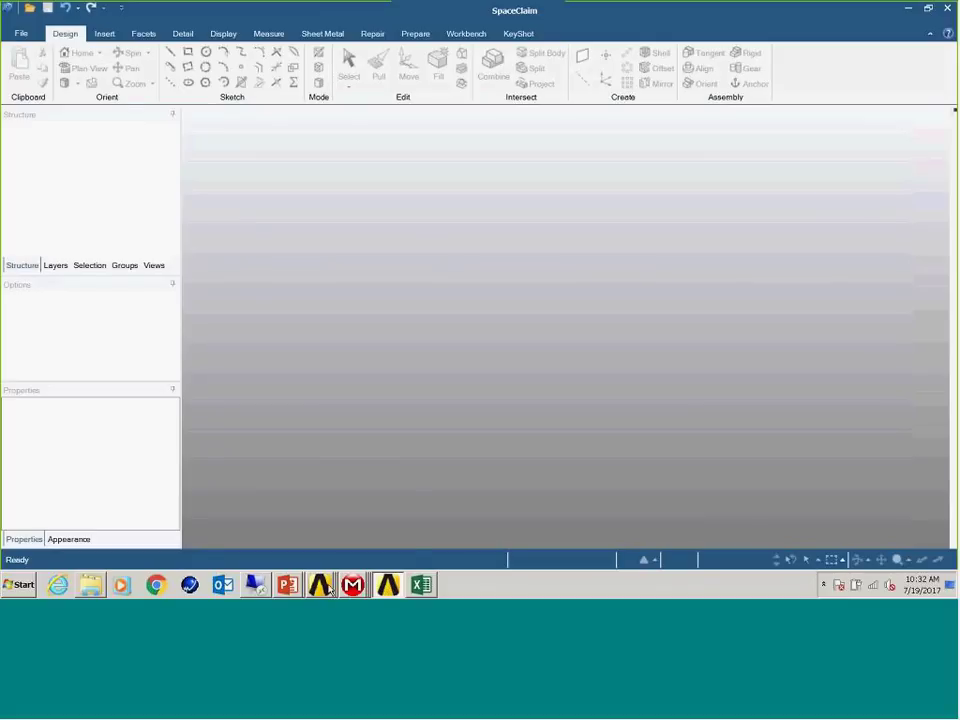
mouse_move(326, 588)
click(320, 514)
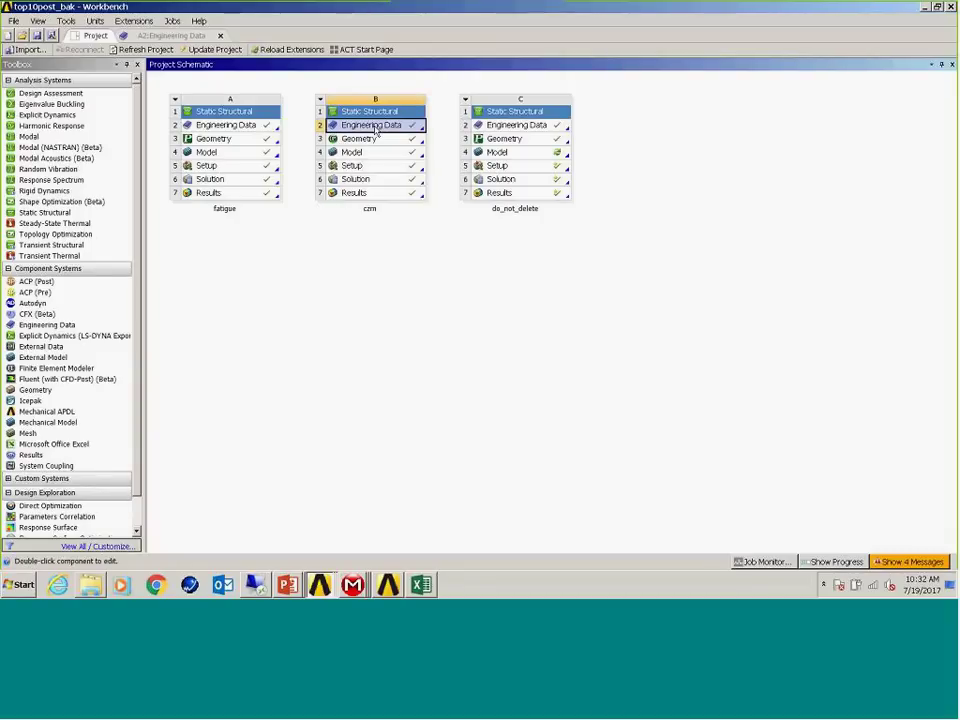
Open system B's Engineering Data and display Structural Steel's properties with its S-N curve
double_click(375, 126)
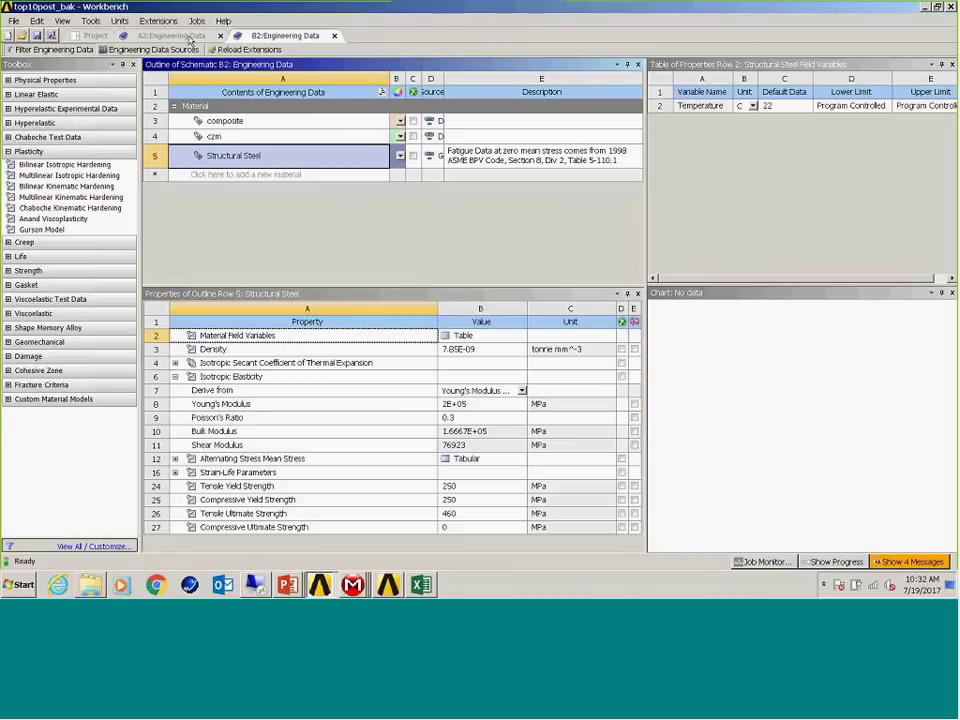
click(150, 35)
click(225, 140)
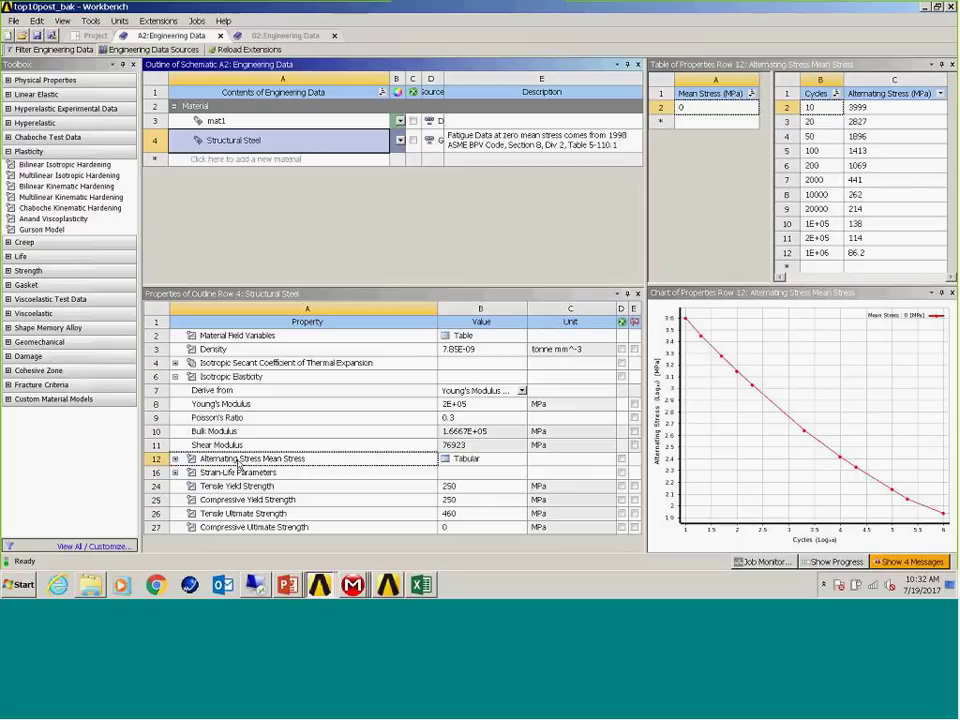
Select the Alternating Stress Mean Stress property, then return to the A : fatigue Mechanical window
click(304, 462)
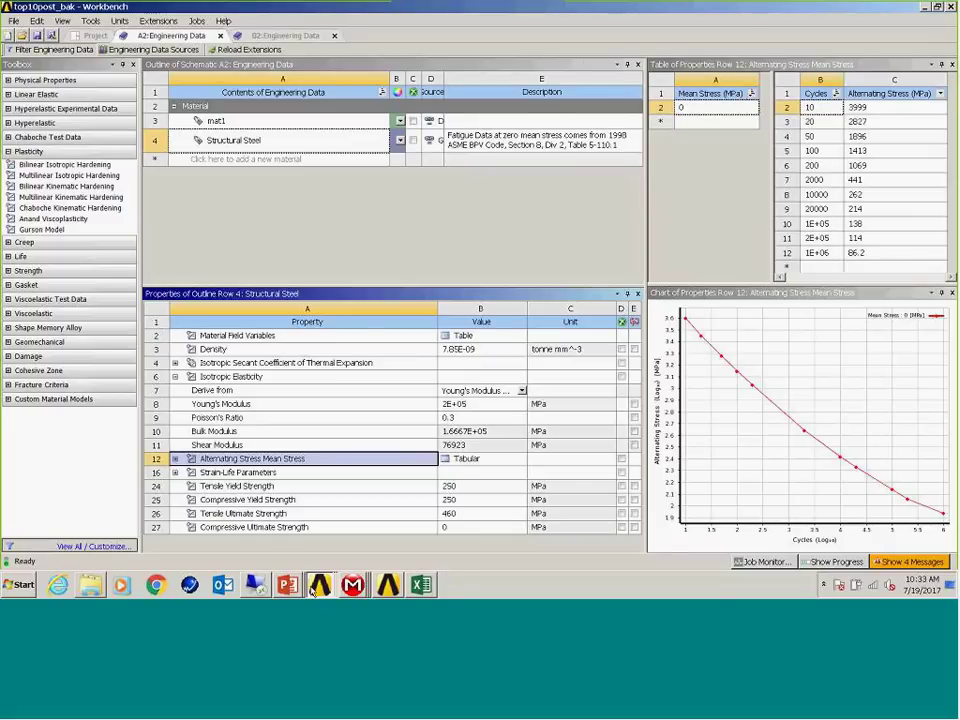
click(352, 585)
click(330, 534)
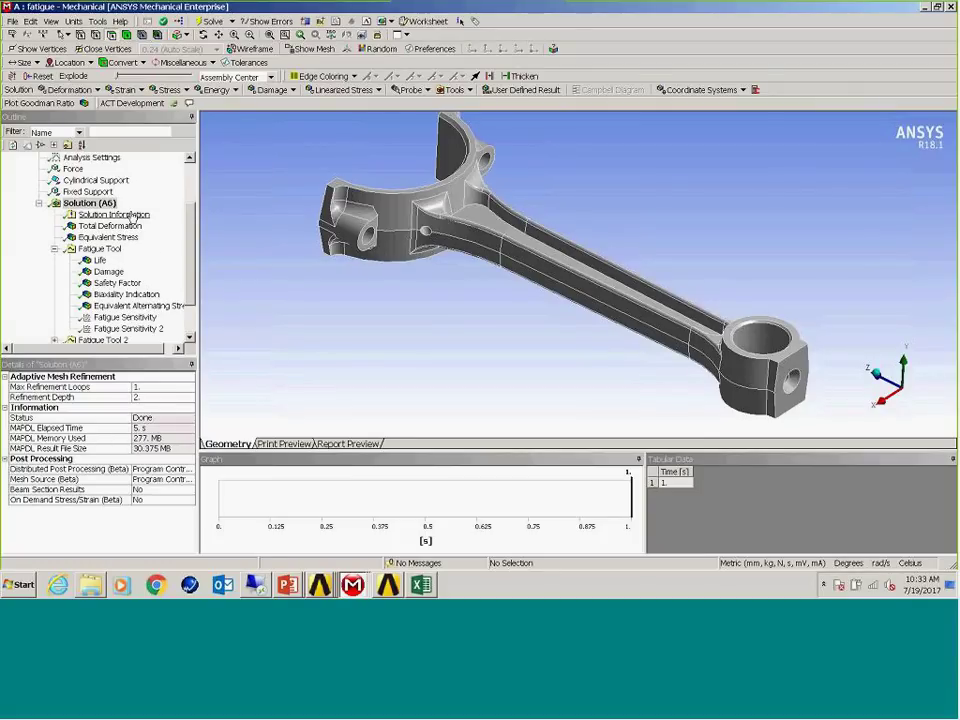
Show Static Structural (A5)'s 4500 N force and supports, rotating the connecting rod to view the bores
right_click(100, 203)
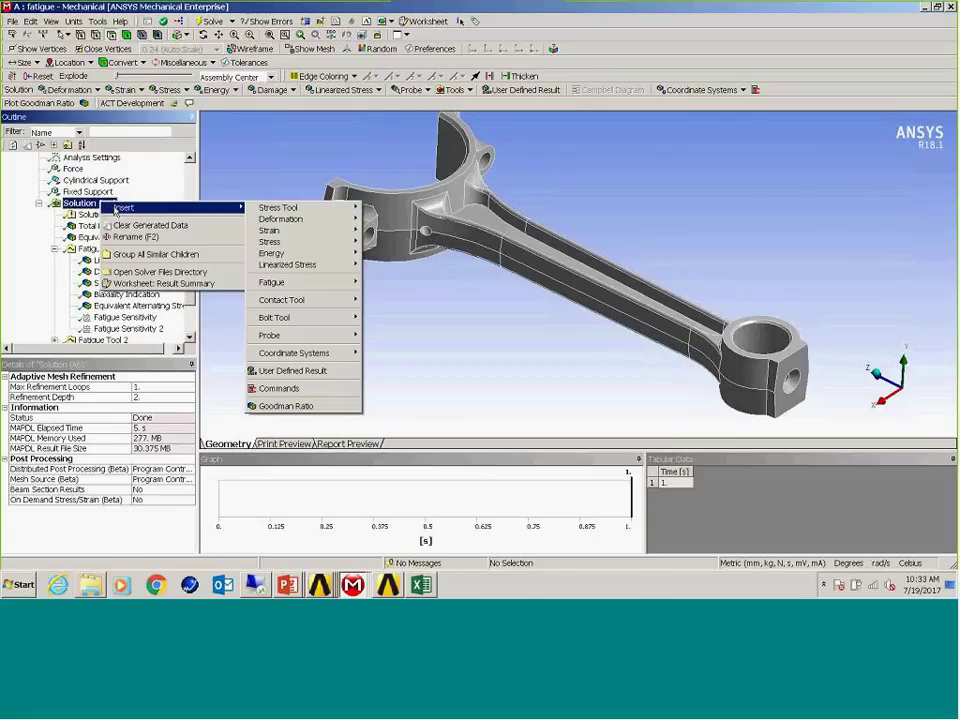
key(Escape)
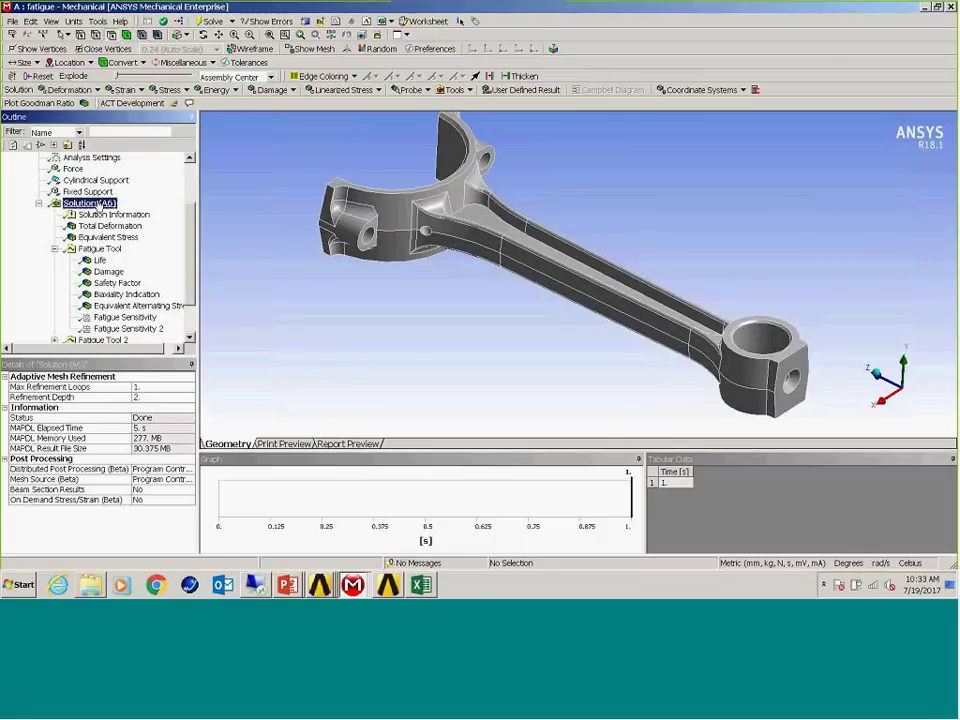
middle_drag(240, 200, 210, 240)
scroll(197, 250, up, 2)
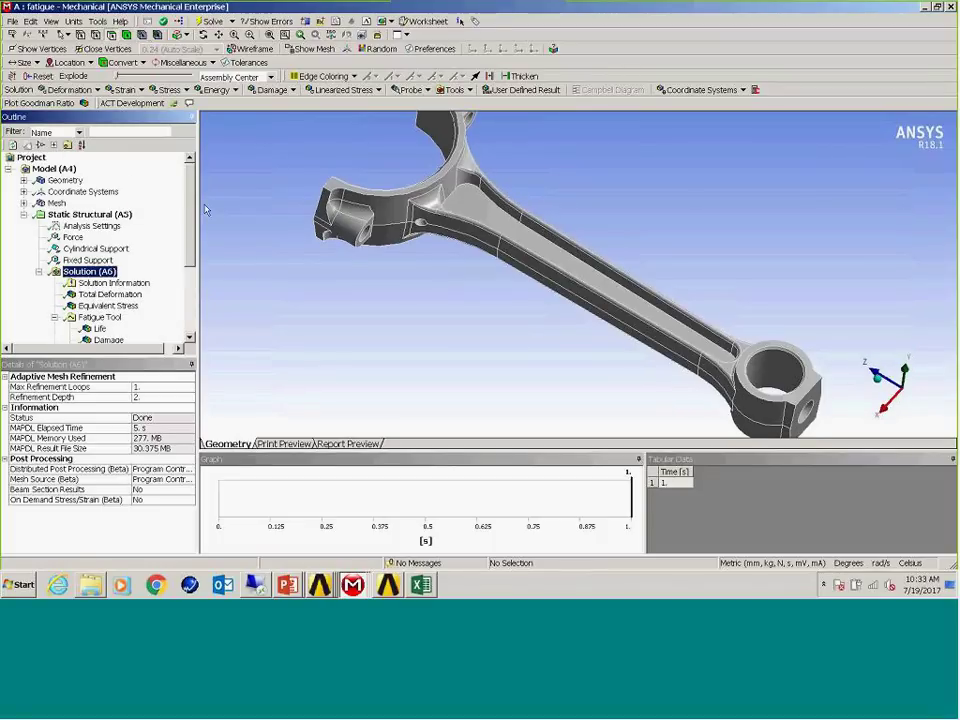
click(90, 214)
middle_drag(362, 231, 330, 180)
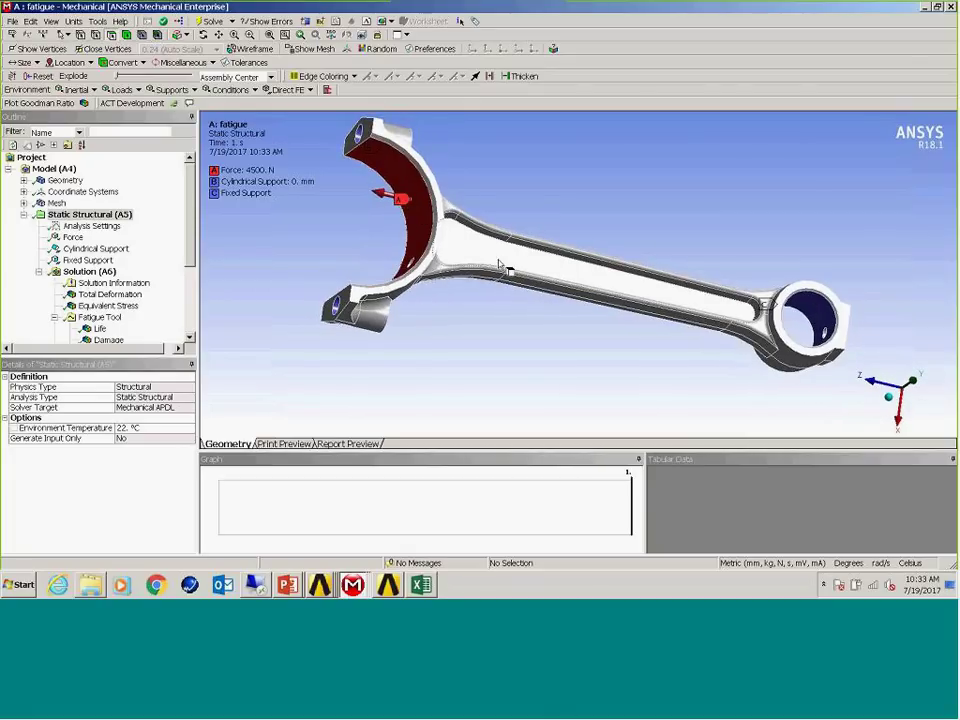
middle_drag(504, 268, 600, 224)
middle_drag(786, 303, 327, 150)
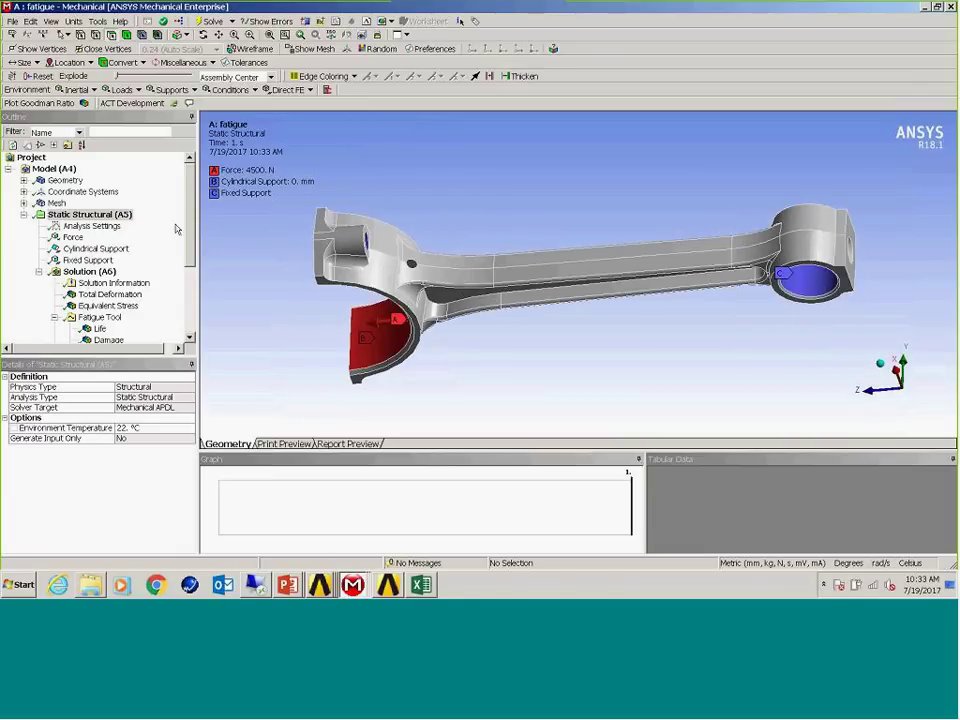
Inspect the Equivalent Stress contour zoomed around its Max label, then open Solution (A6)'s context menu
click(108, 305)
middle_drag(458, 307, 401, 289)
right_drag(410, 256, 410, 256)
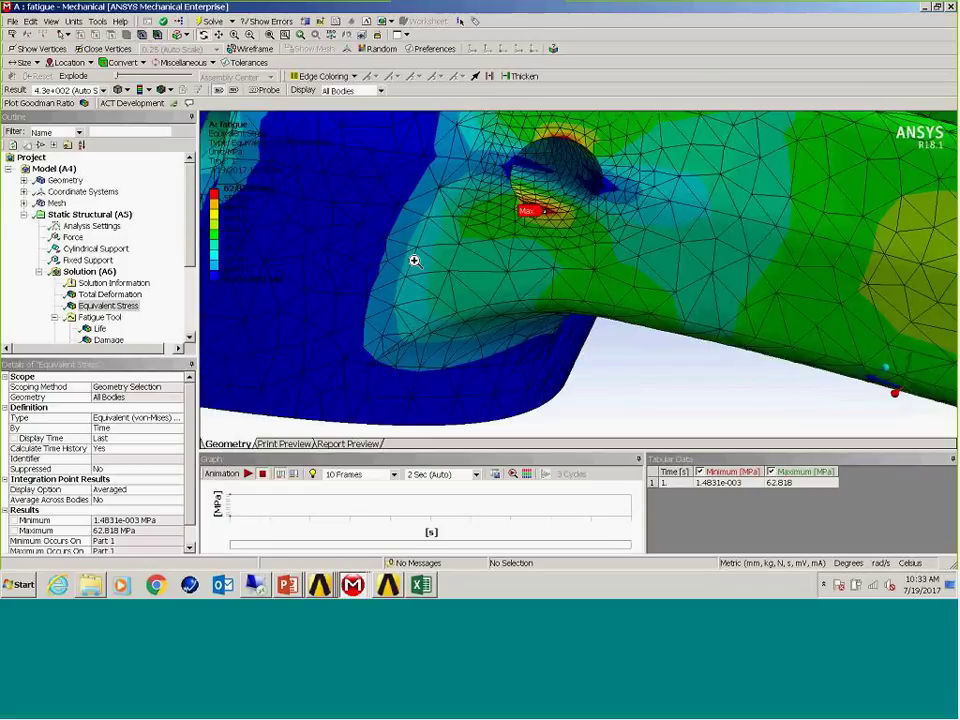
middle_drag(360, 259, 333, 215)
scroll(366, 260, down, 5)
scroll(150, 220, down, 2)
scroll(190, 300, up, 2)
right_click(111, 272)
Insert Fatigue Tool 5 and set its fatigue strength factor to 0.8
mouse_move(135, 284)
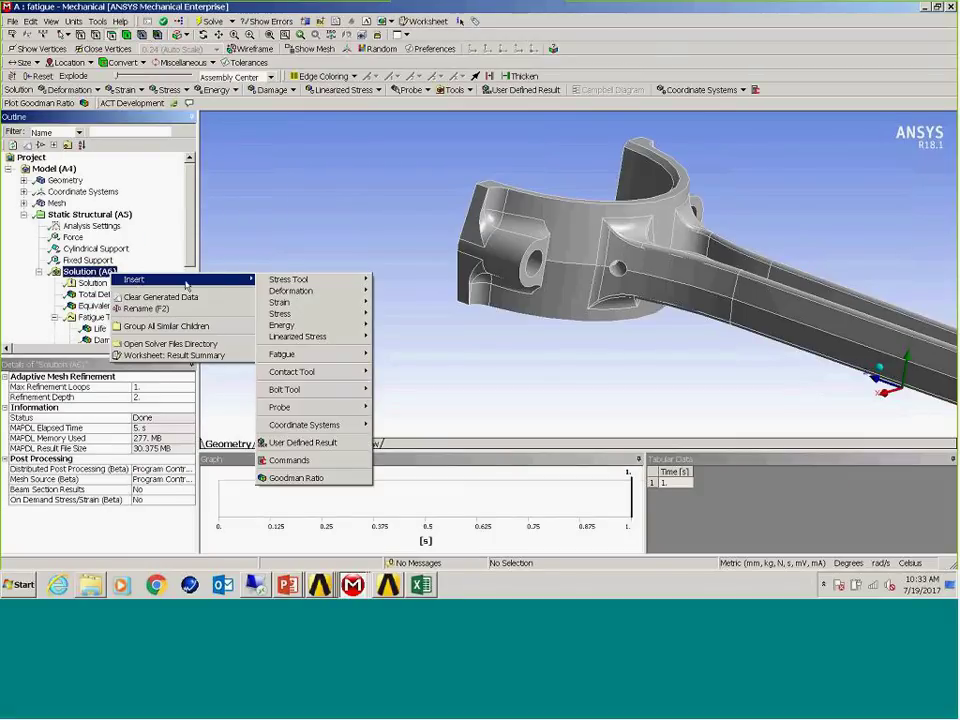
mouse_move(310, 360)
click(391, 357)
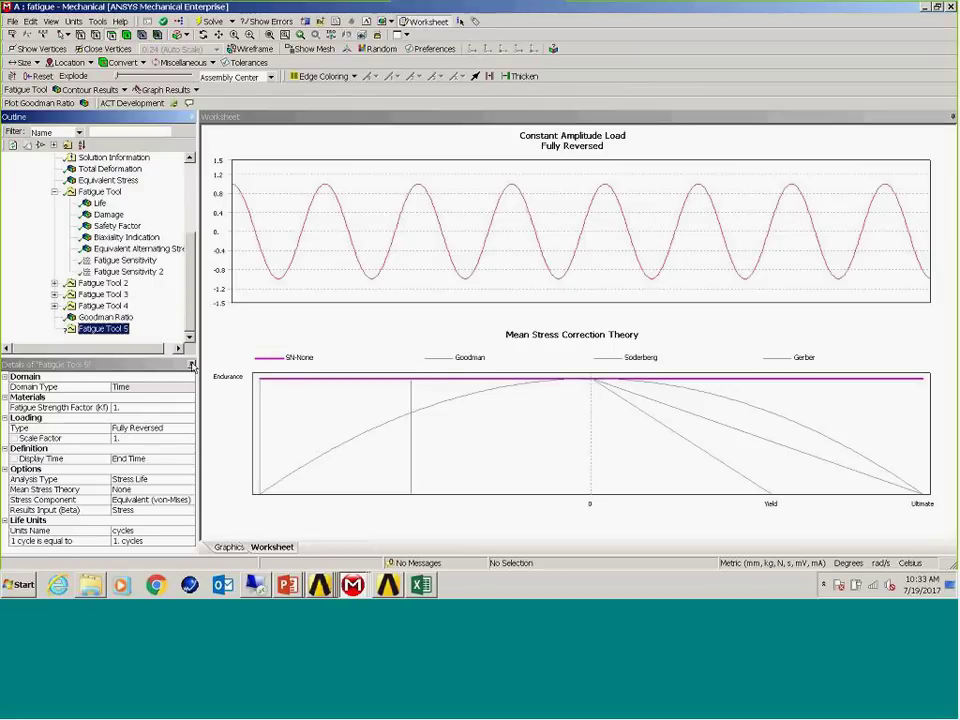
drag(196, 366, 190, 336)
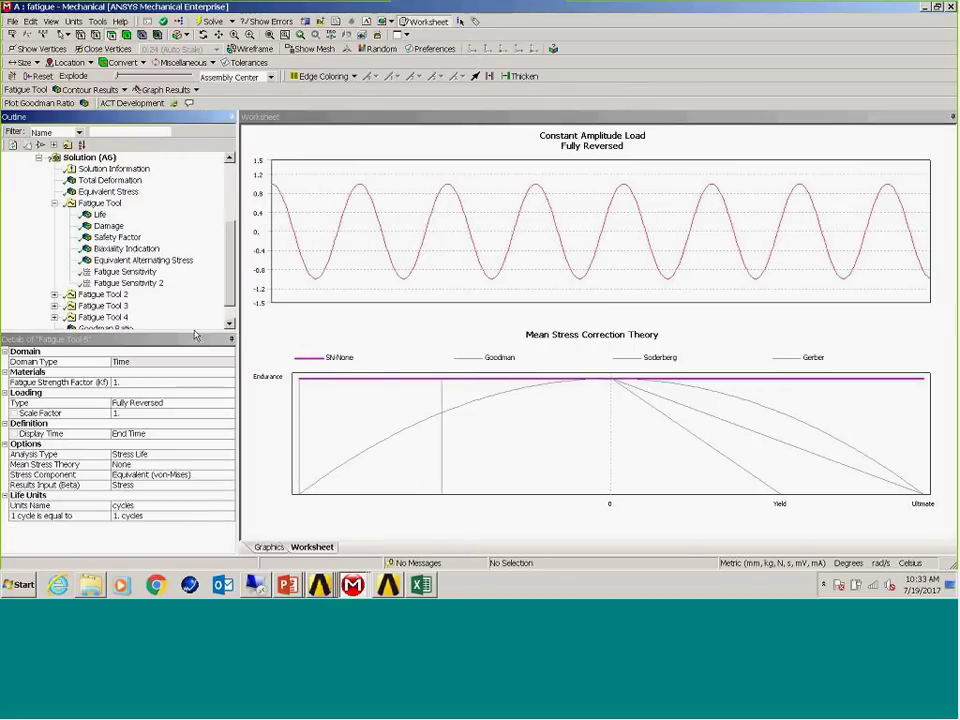
click(172, 386)
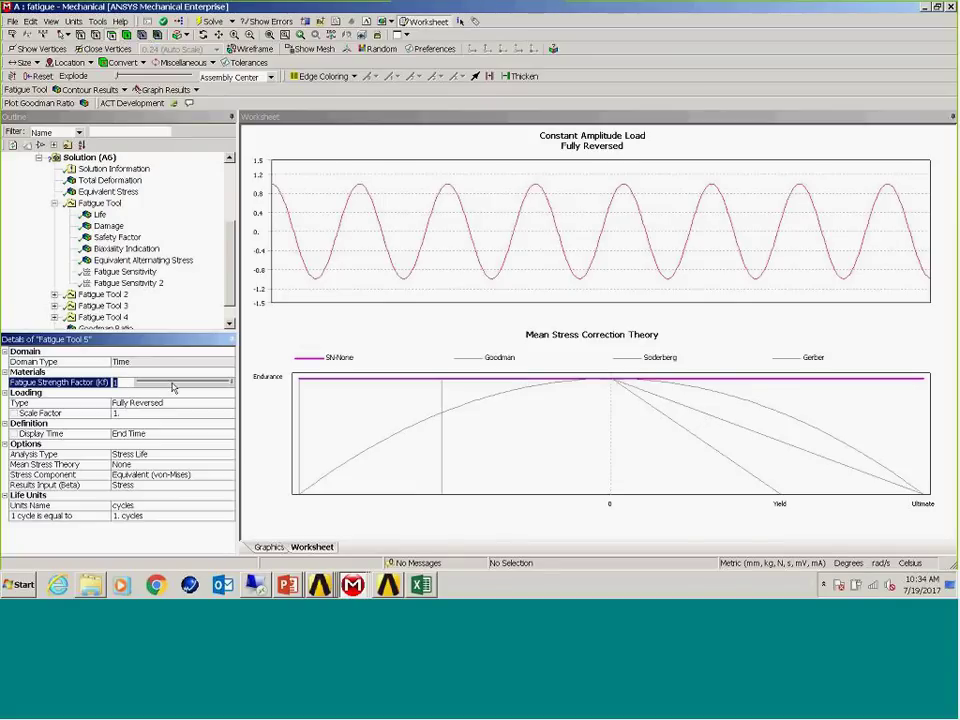
text(0.8)
click(202, 403)
Change the loading type to Zero-Based with a scale factor of 2
click(202, 403)
click(200, 414)
click(156, 414)
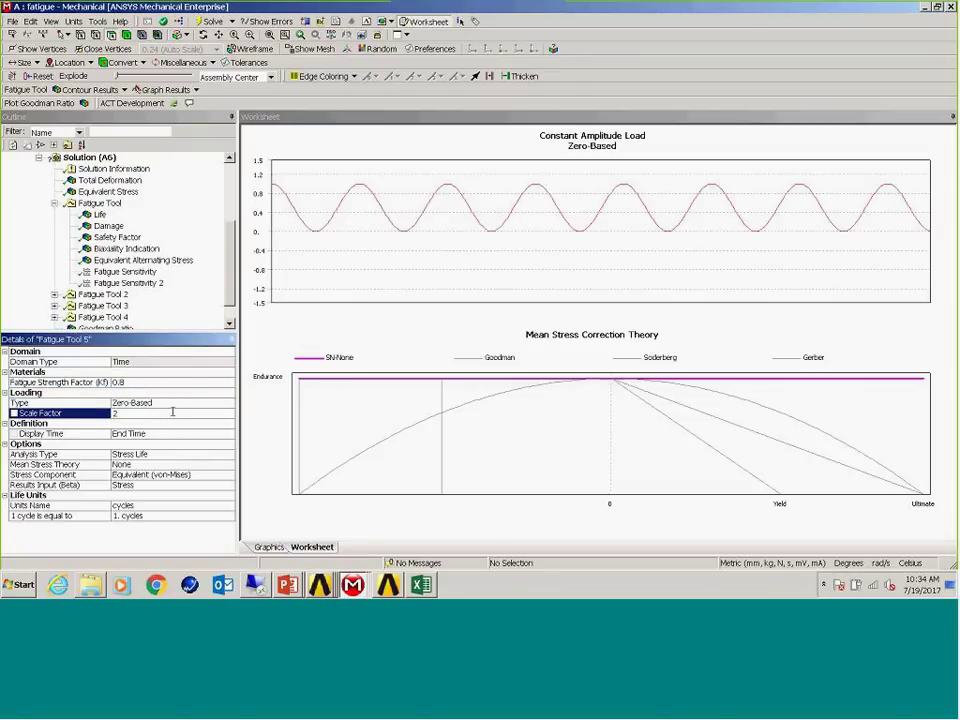
text(2)
click(184, 425)
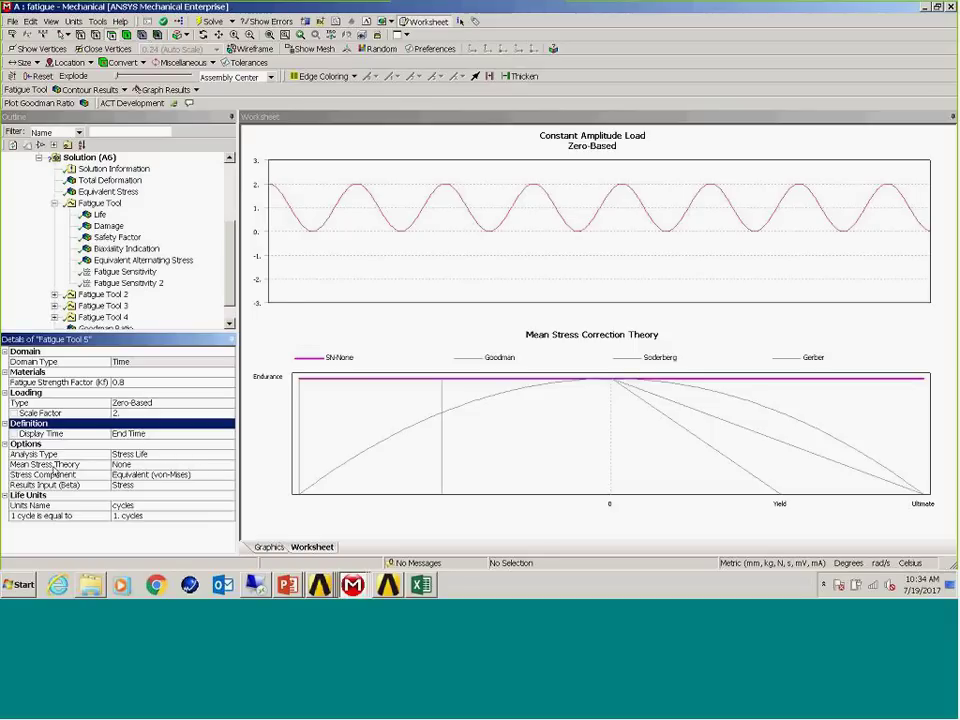
Set Mean Stress Theory to Goodman and reselect Fatigue Tool 5 in the outline
click(137, 469)
click(227, 467)
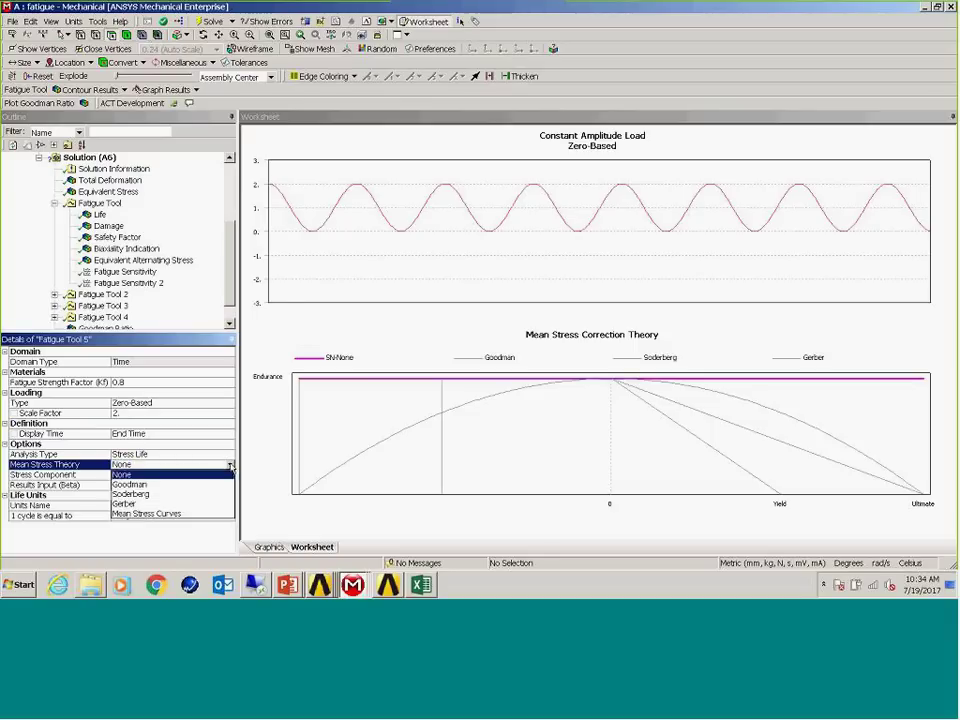
click(210, 483)
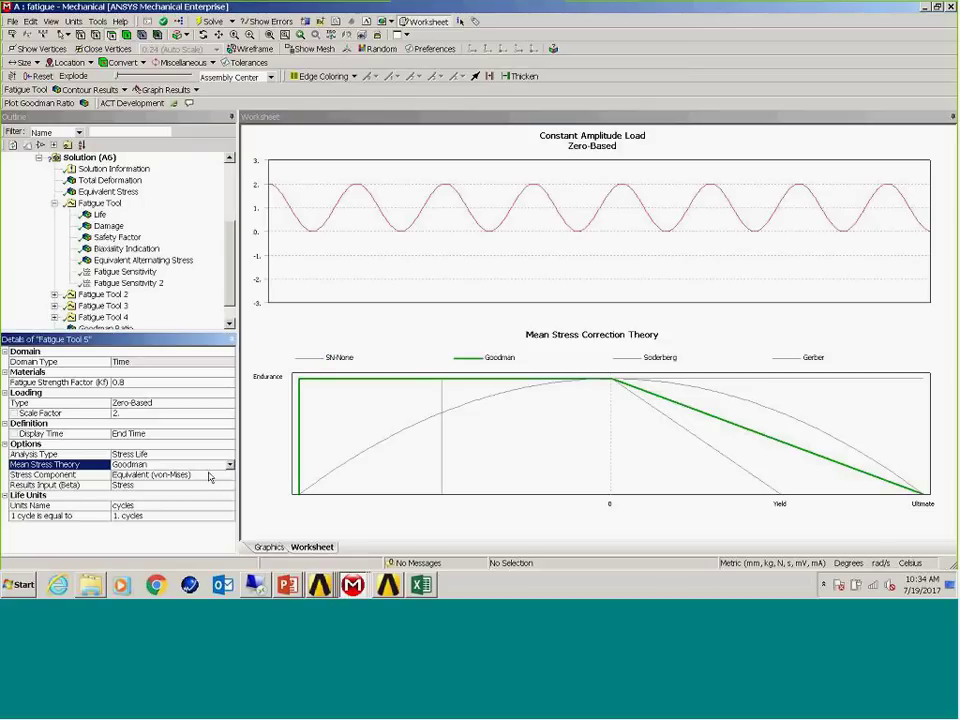
click(229, 321)
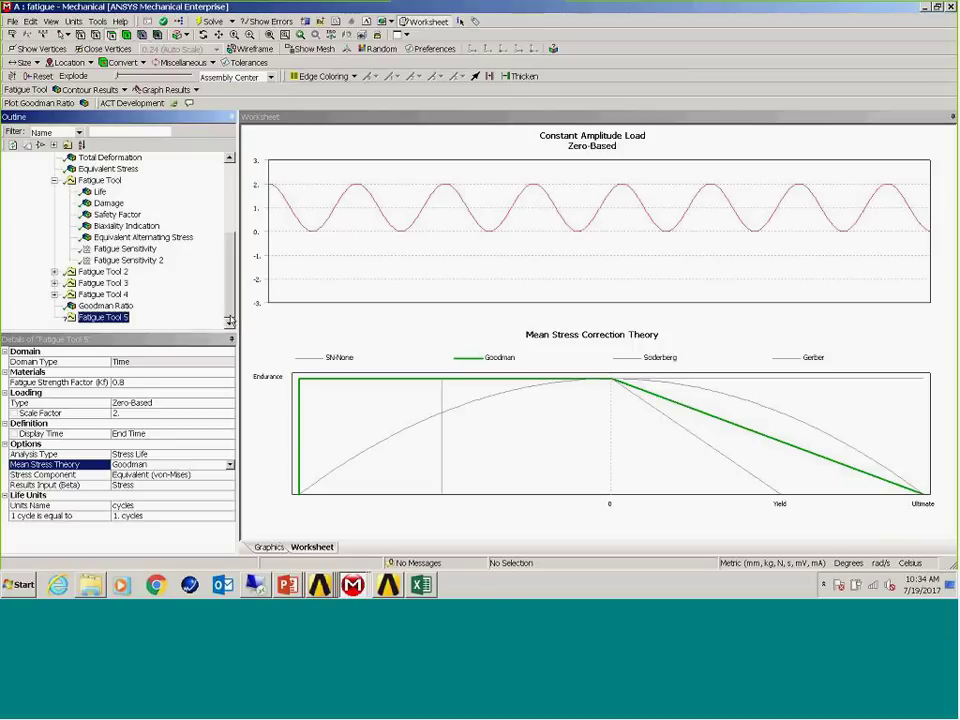
Insert a Life result under Fatigue Tool 5
click(118, 318)
right_click(118, 318)
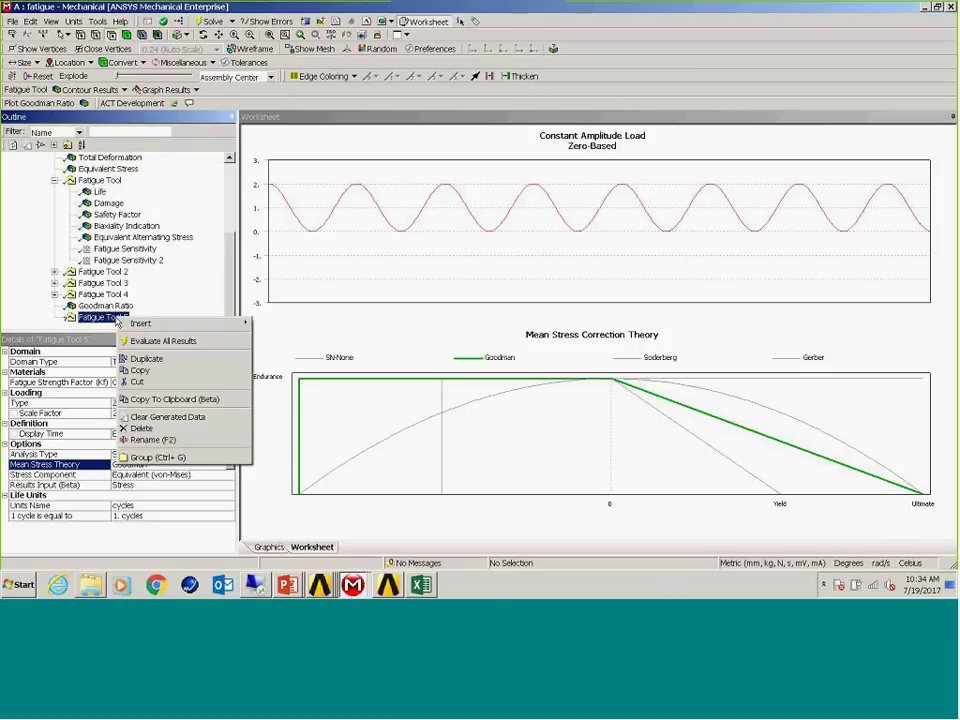
mouse_move(212, 329)
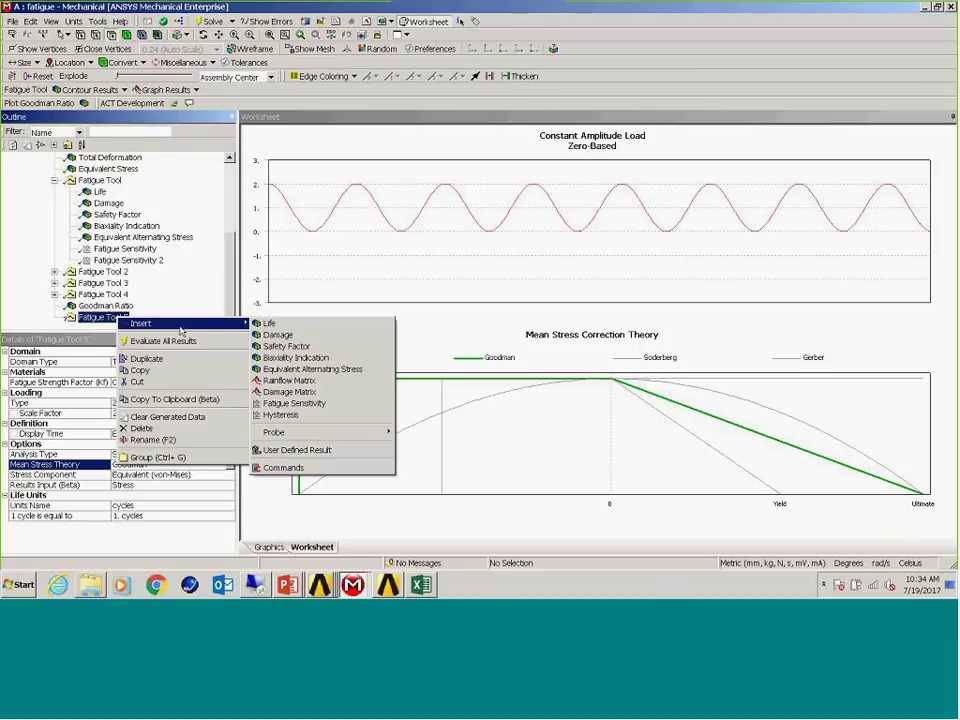
click(305, 326)
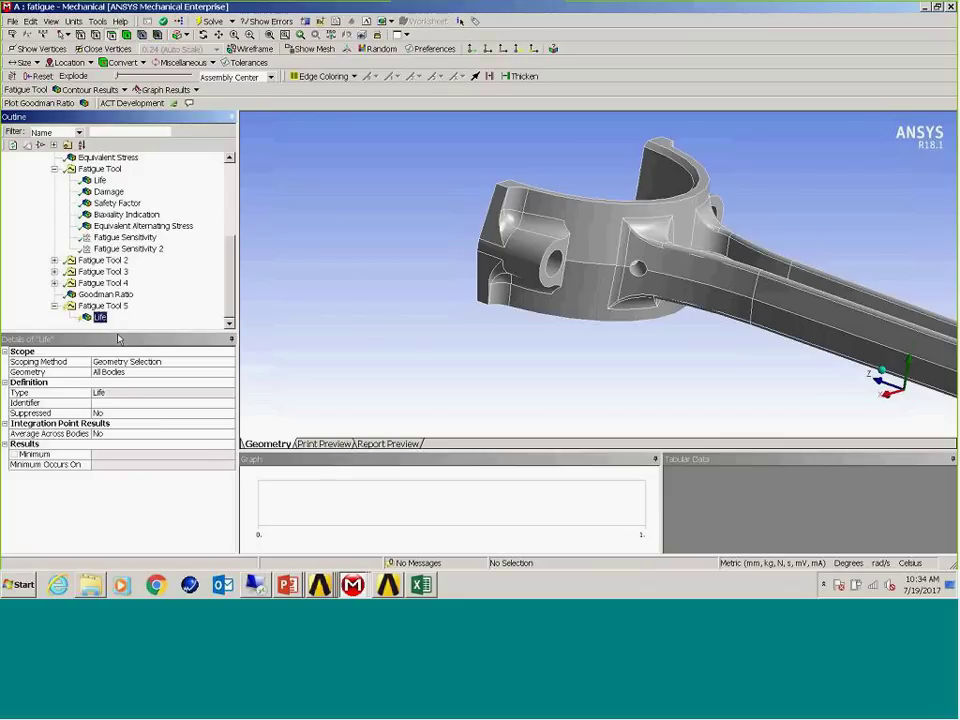
Add a Damage result to Fatigue Tool 5 with a design life of 1000000 cycles
click(103, 305)
right_click(105, 306)
mouse_move(138, 320)
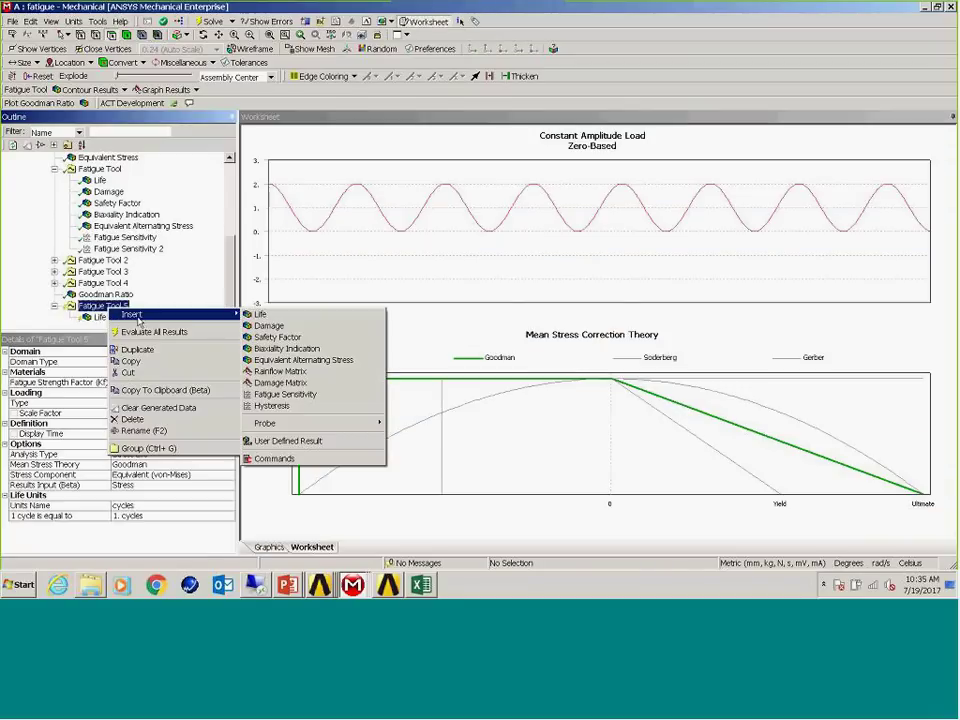
click(270, 326)
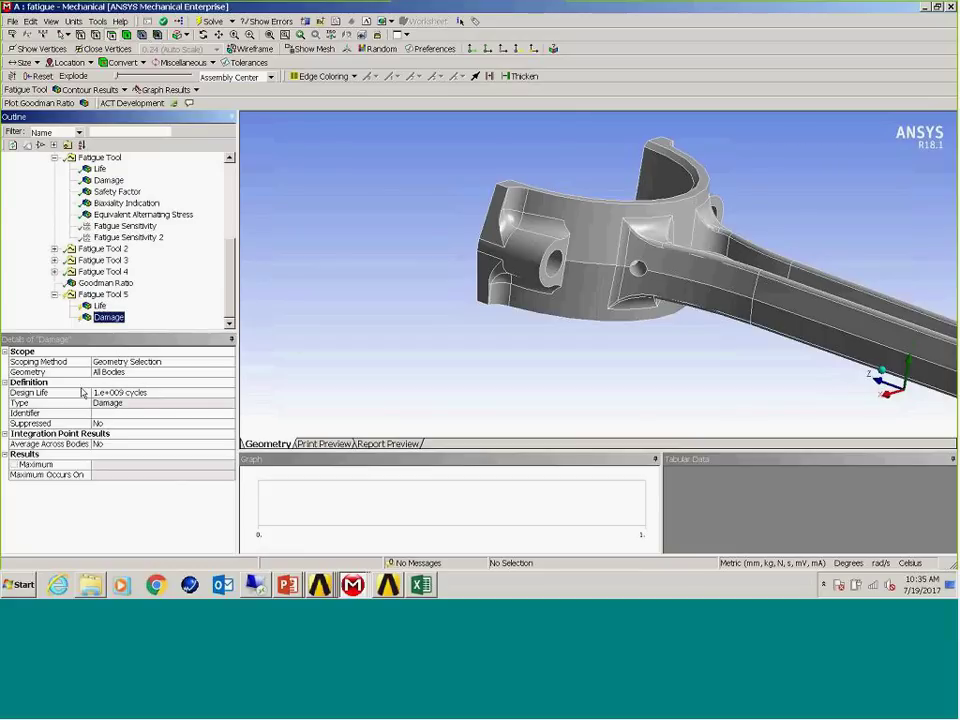
click(154, 392)
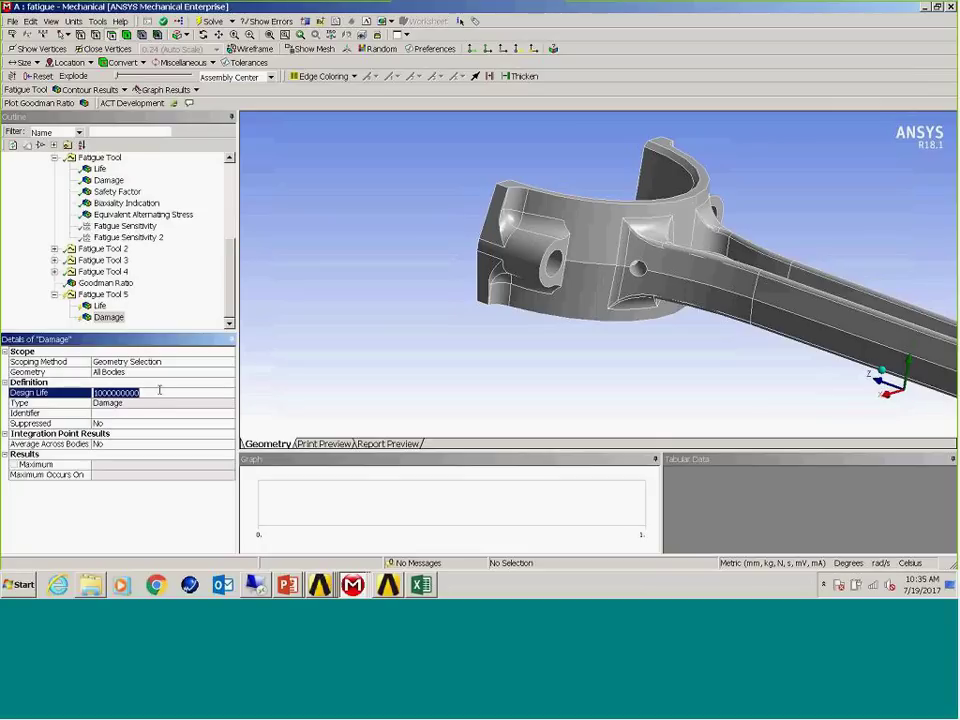
text(1000000)
key(Return)
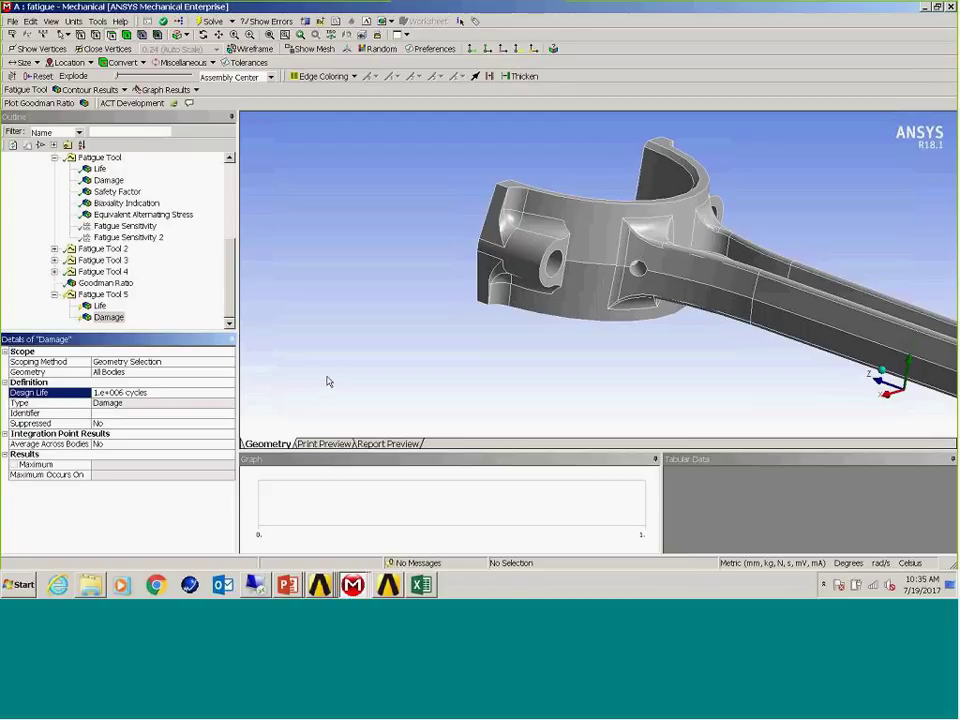
Evaluate all fatigue results and view the Damage contour, peaking at 0.40205 near the hole
right_click(100, 306)
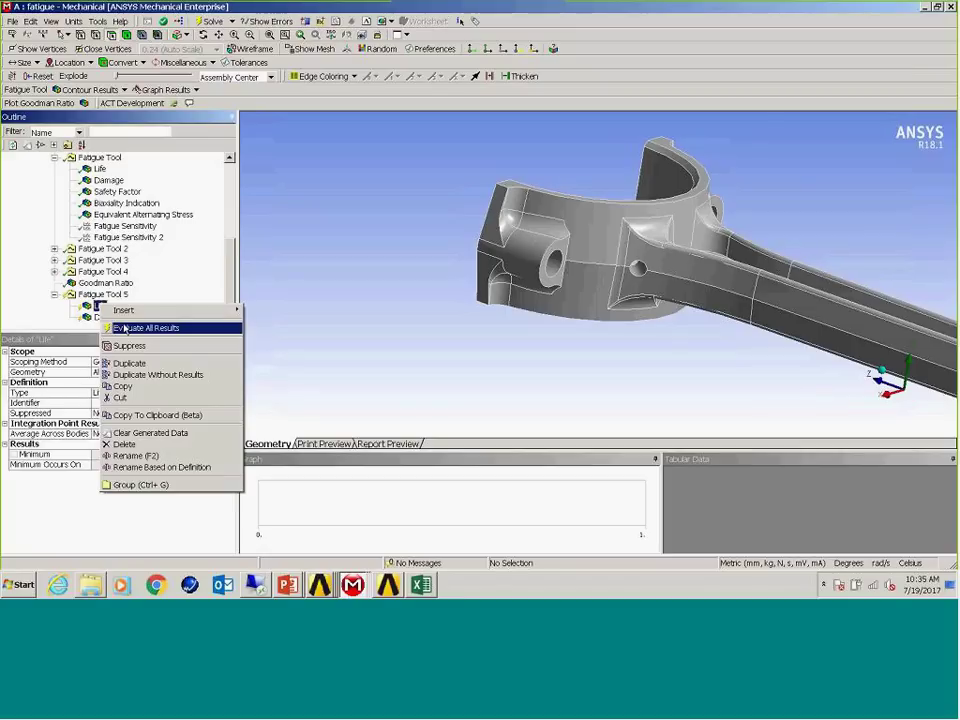
click(124, 329)
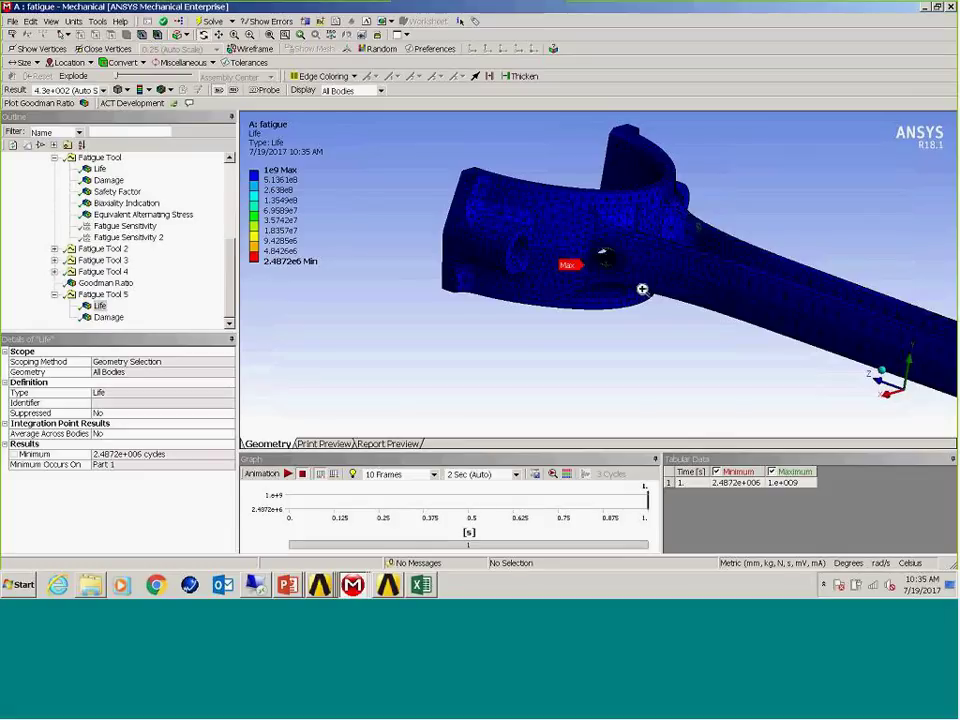
scroll(642, 289, up, 5)
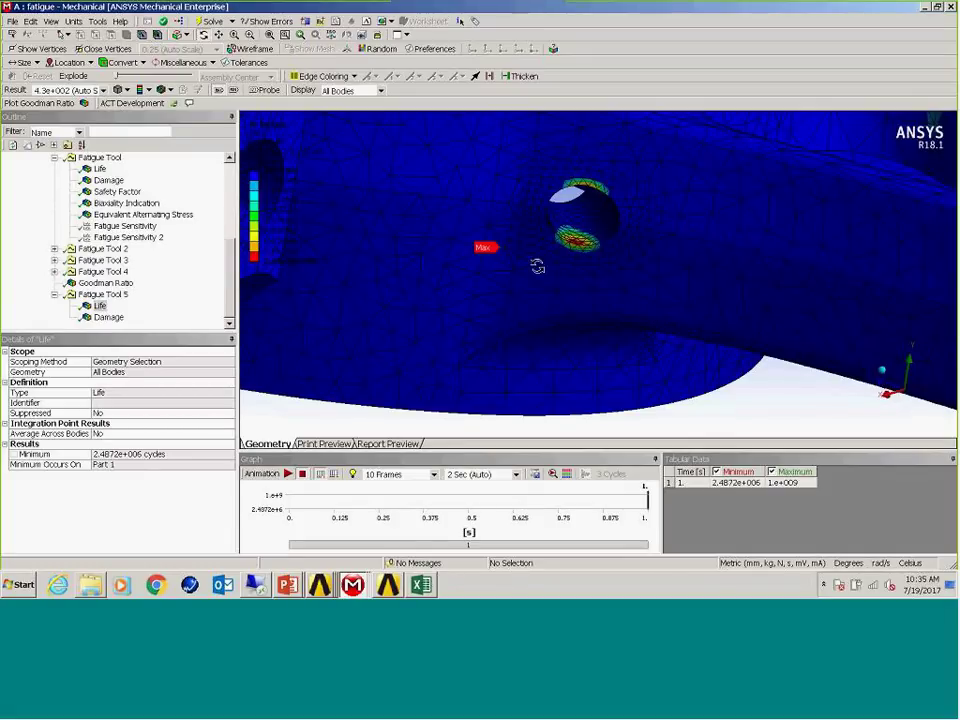
drag(416, 328, 400, 316)
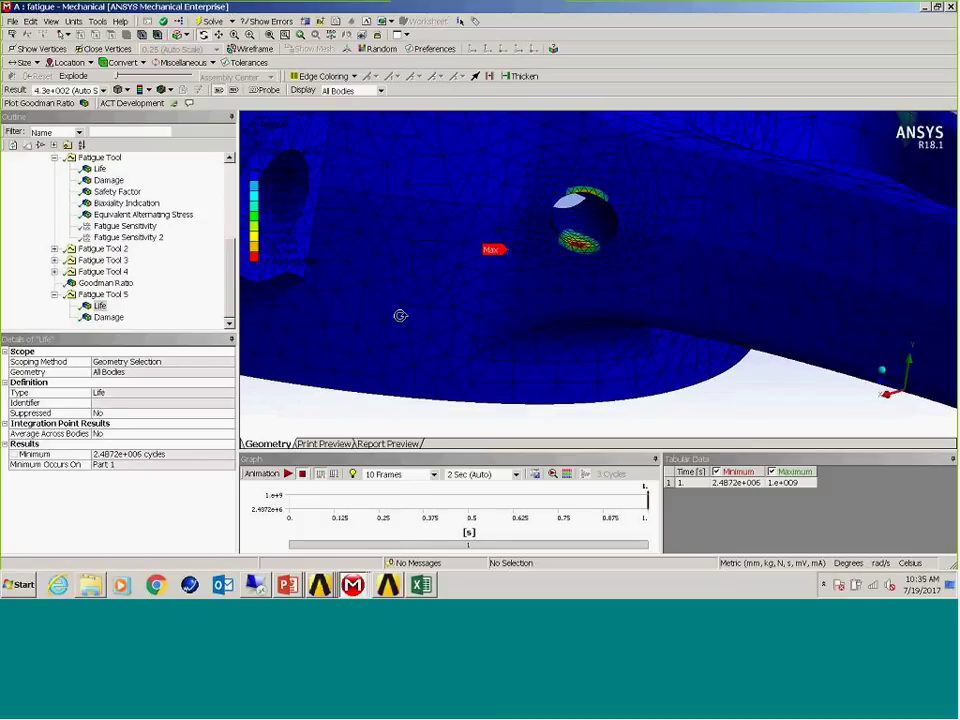
scroll(400, 316, down, 5)
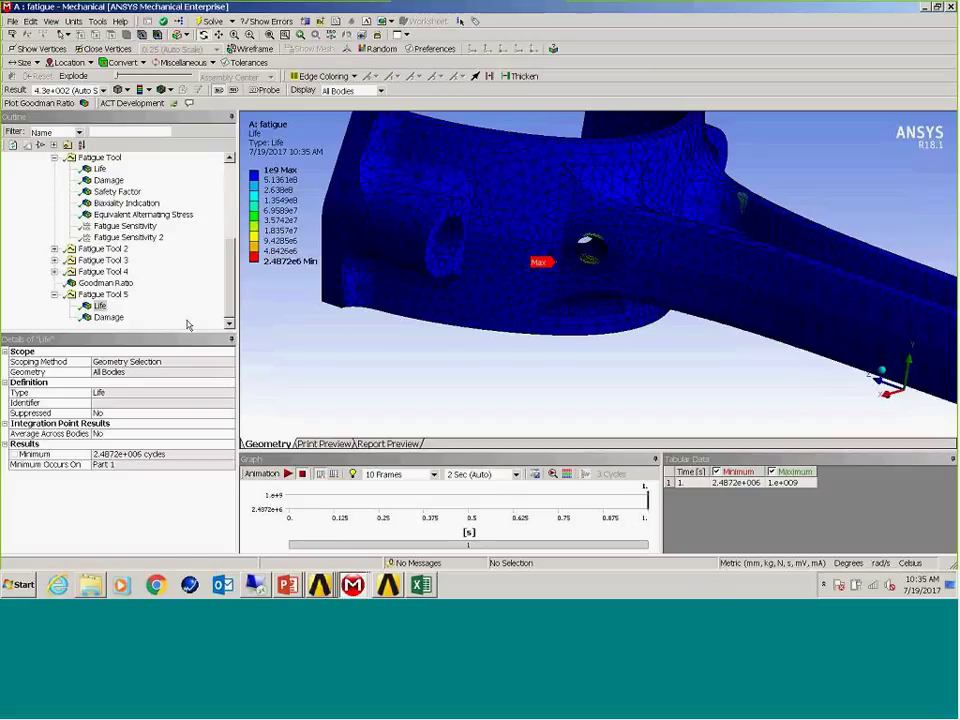
click(106, 318)
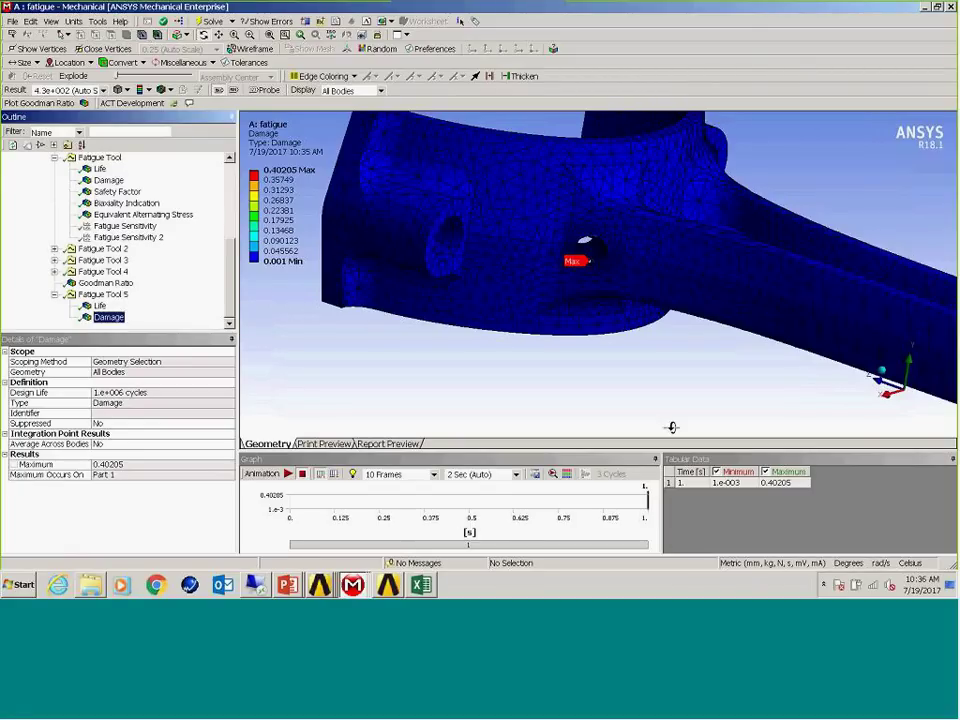
click(288, 585)
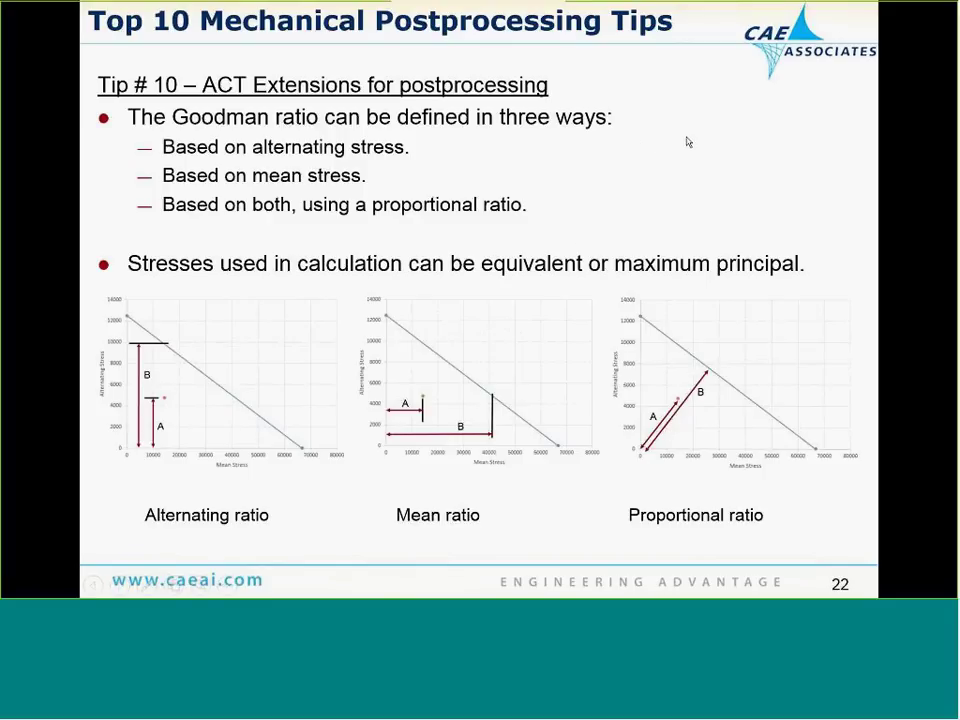
key(alt+Tab)
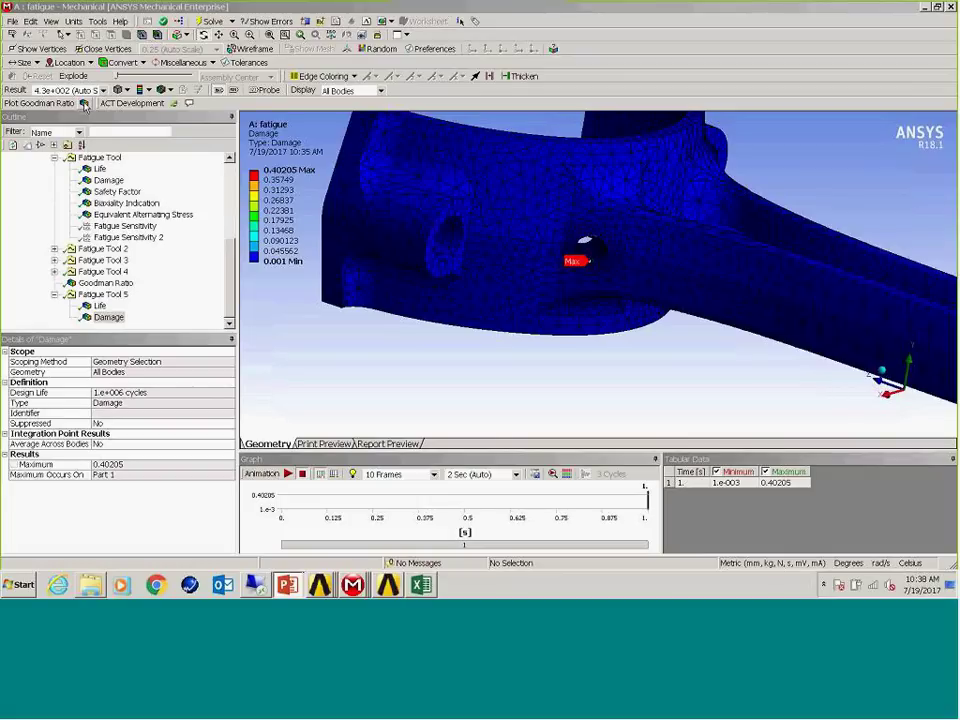
Insert Goodman Ratio 2 with endurance stress 86 MPa and ultimate stress 460 MPa
click(85, 104)
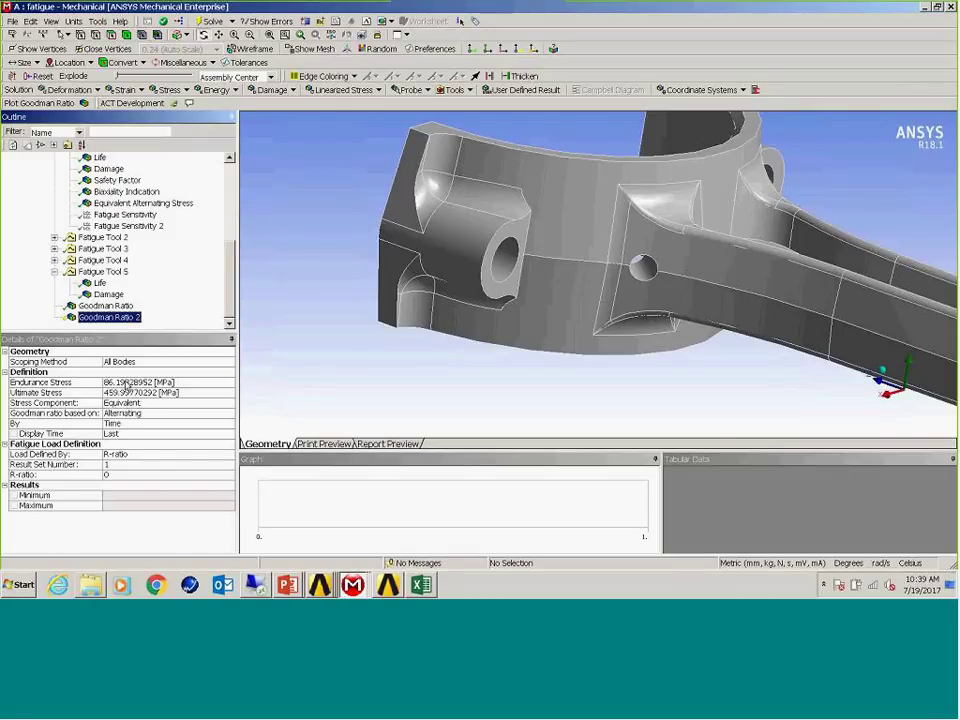
click(127, 383)
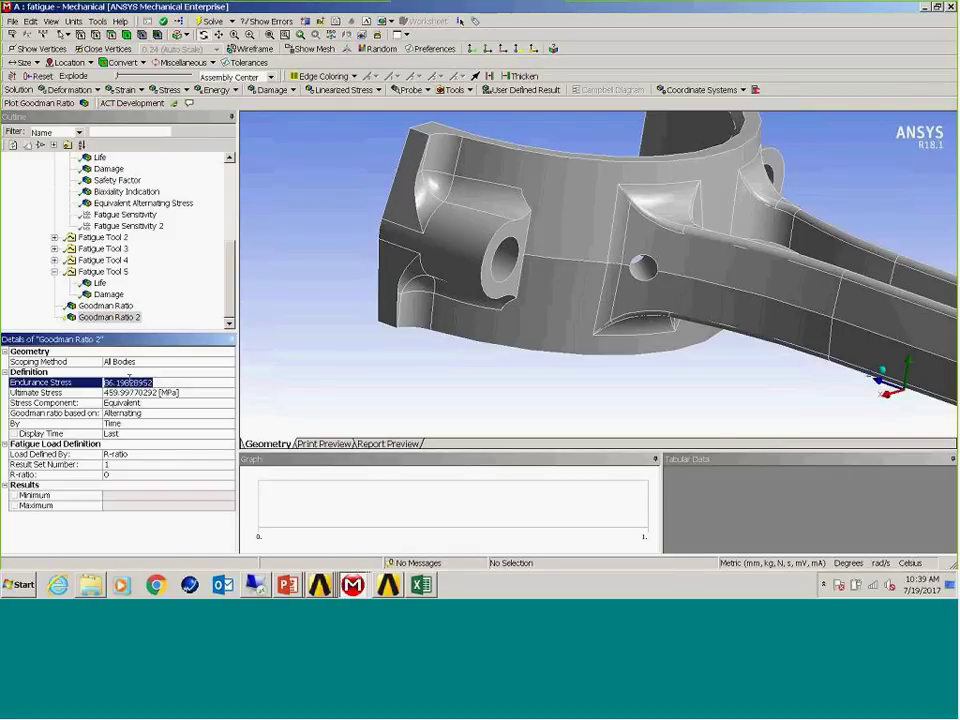
text(86)
click(131, 393)
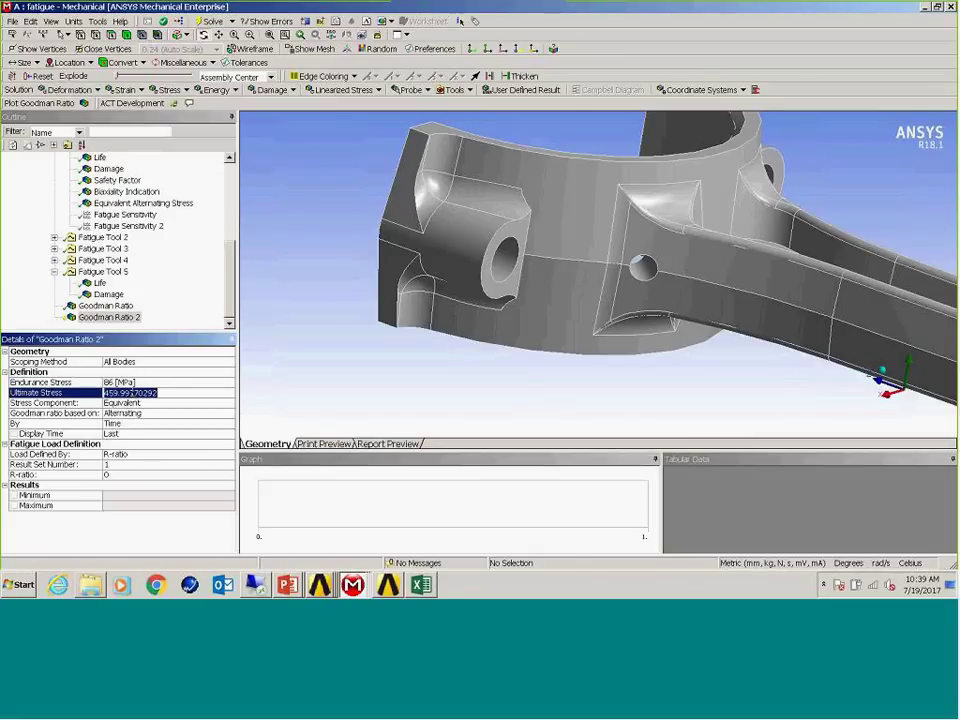
text(460)
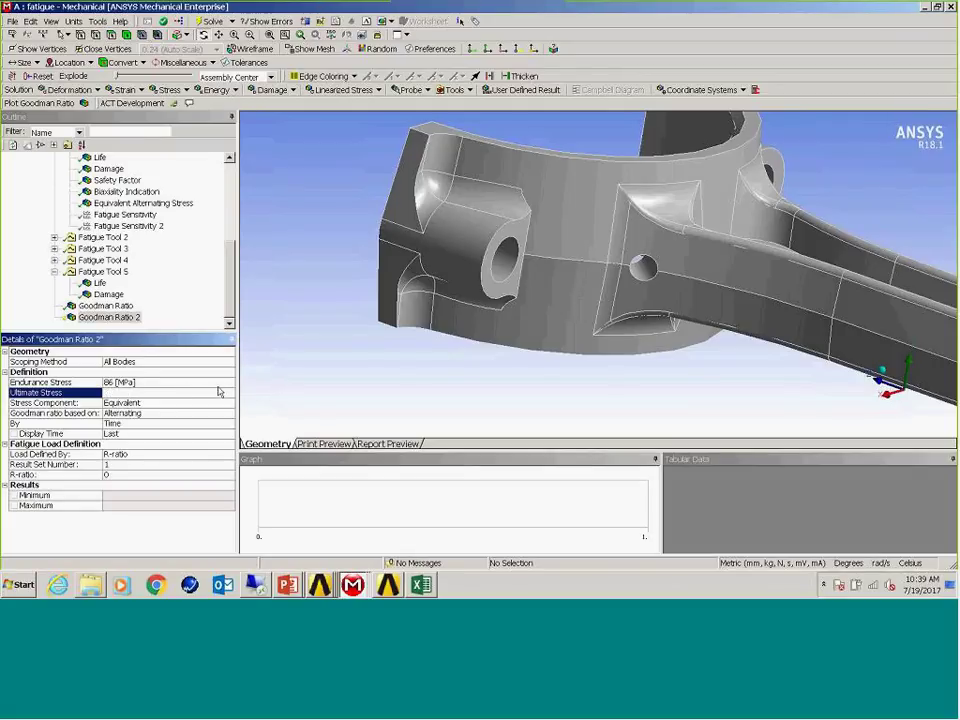
key(shift+Tab)
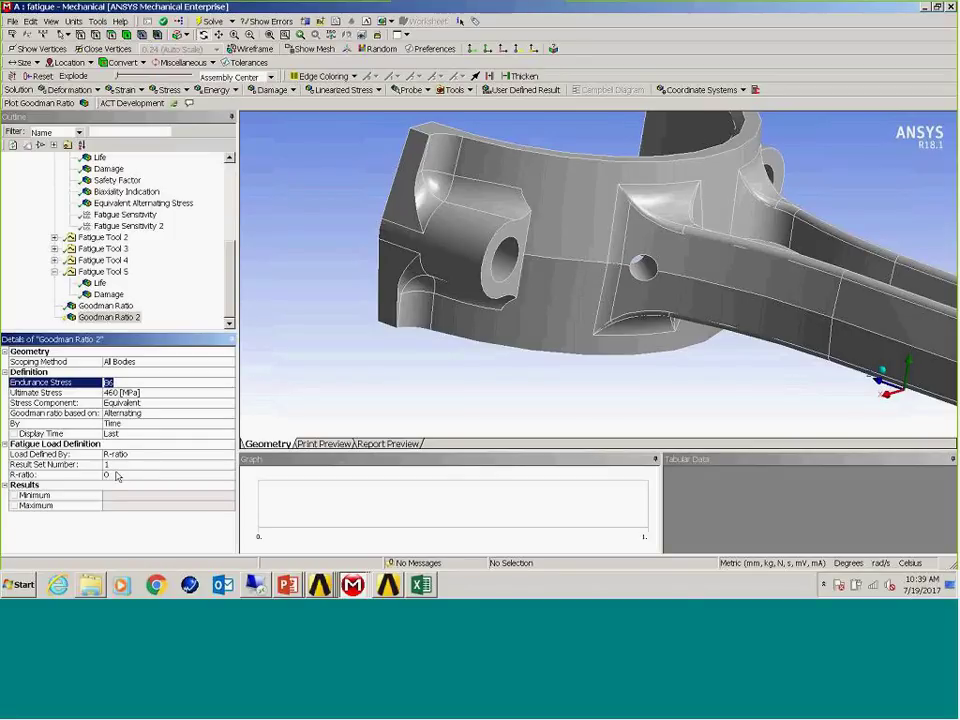
right_click(114, 317)
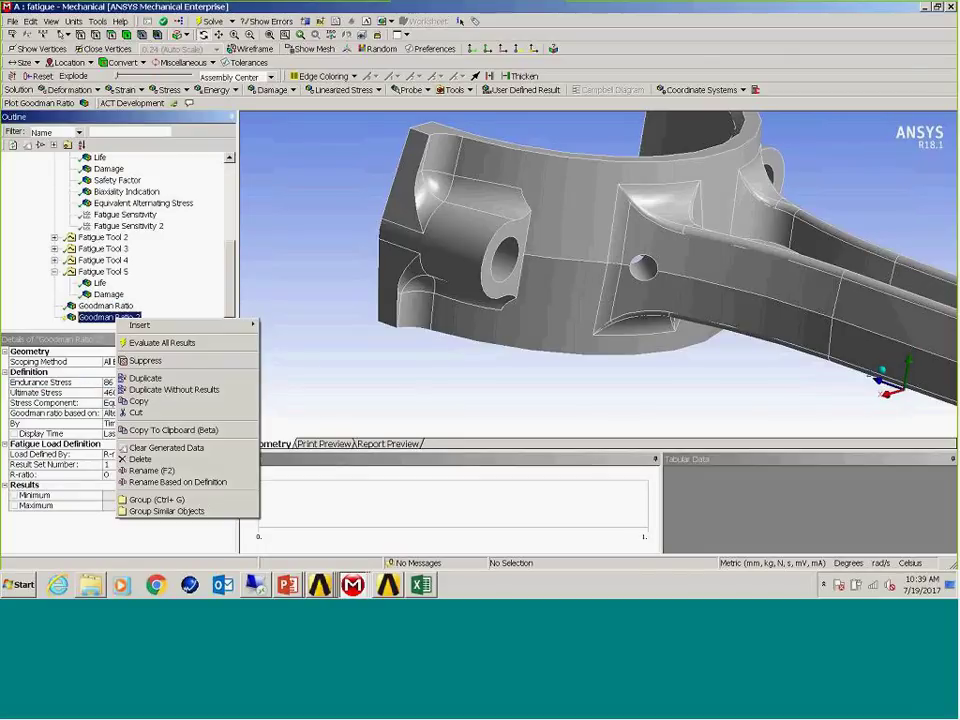
Evaluate Goodman Ratio 2 to get its contour, maximum 0.4111 near the hole
click(134, 343)
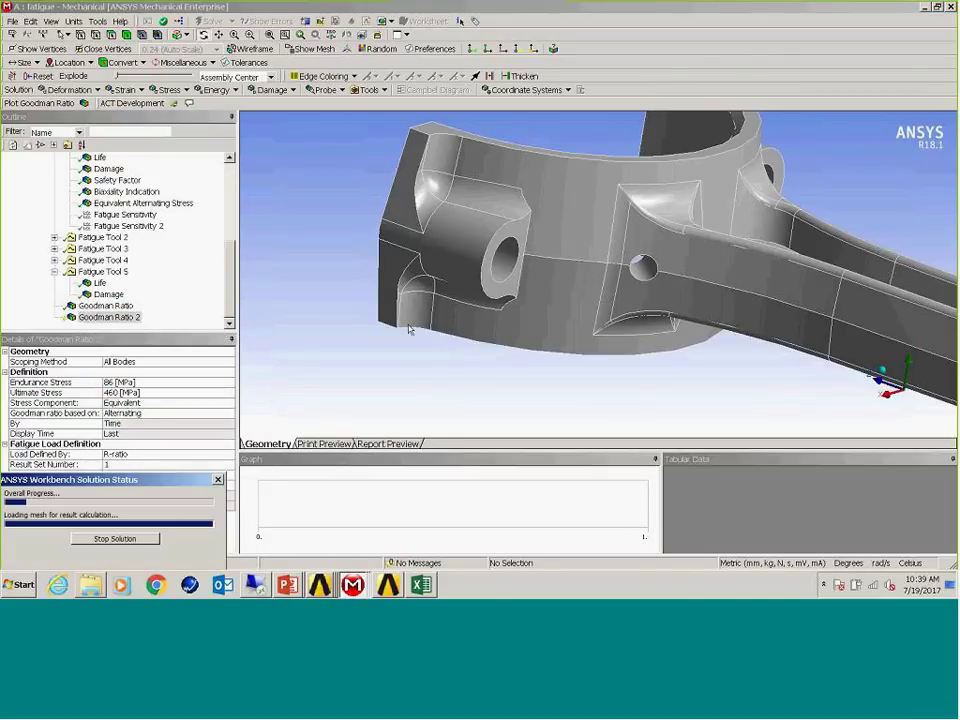